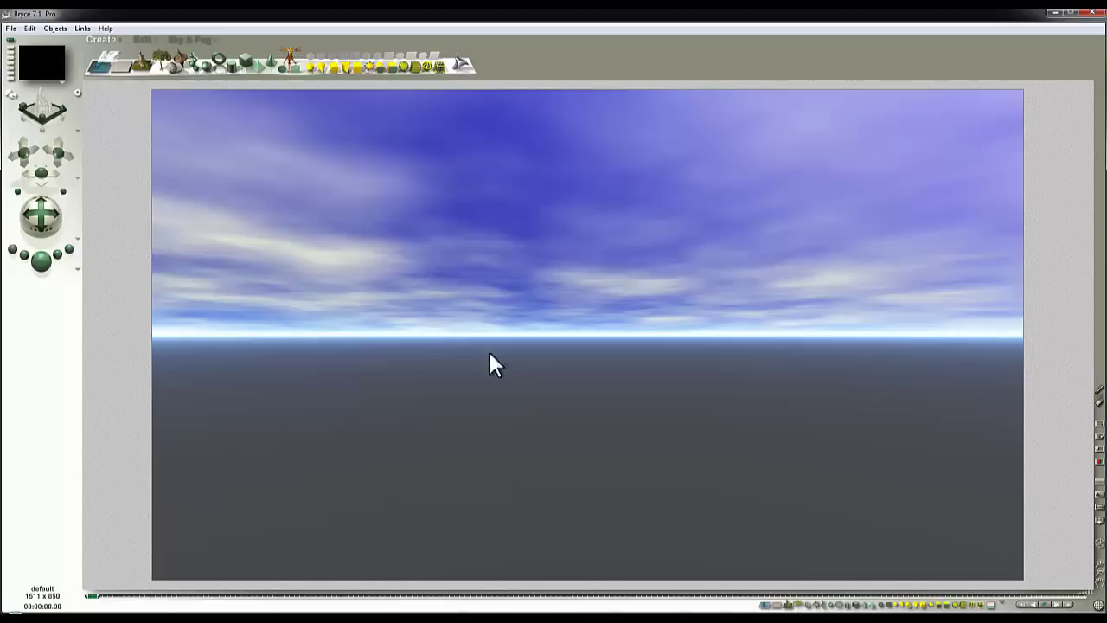
Return to the wireframe view, delete the ground plane and add a sphere
left_click(518, 346)
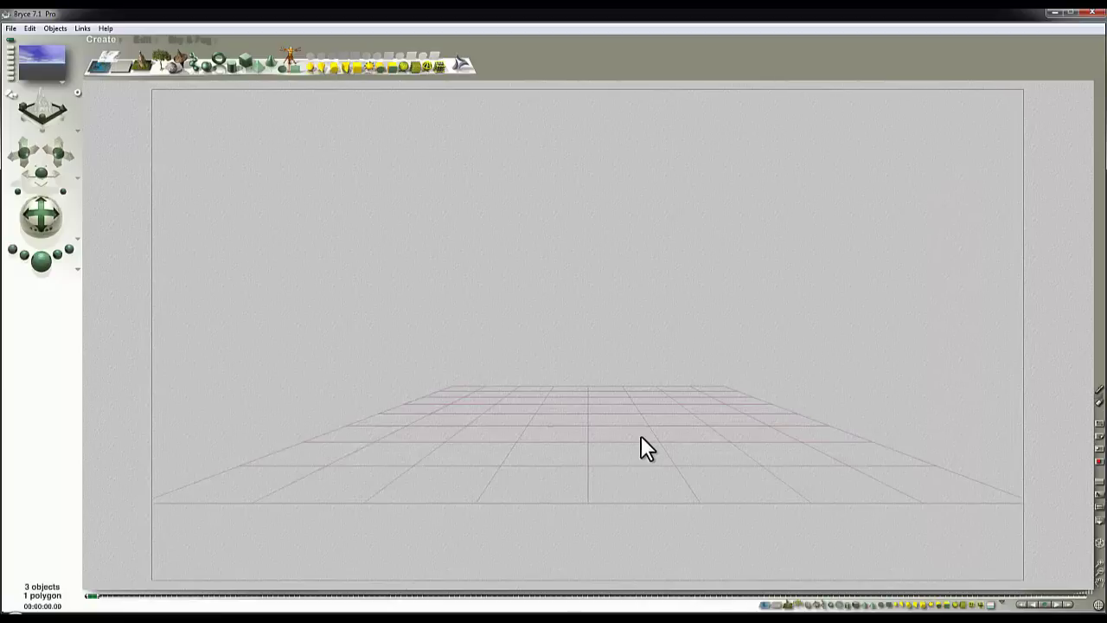
key("Delete")
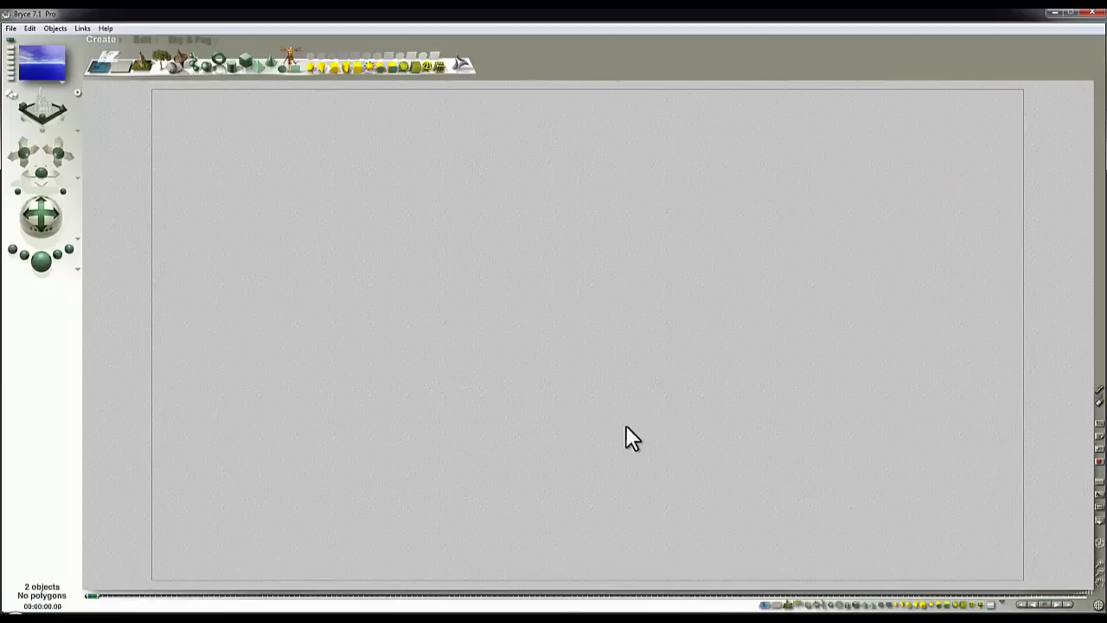
left_click(206, 66)
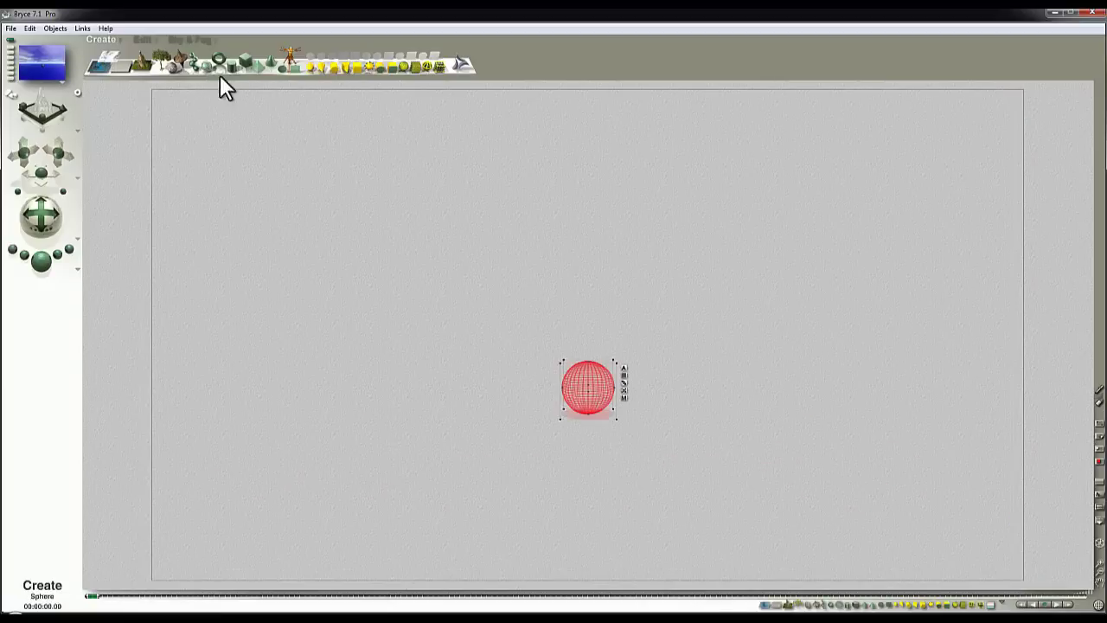
Set the sphere's Position Y to 0 in Object Attributes and enlarge it several times
left_click(624, 366)
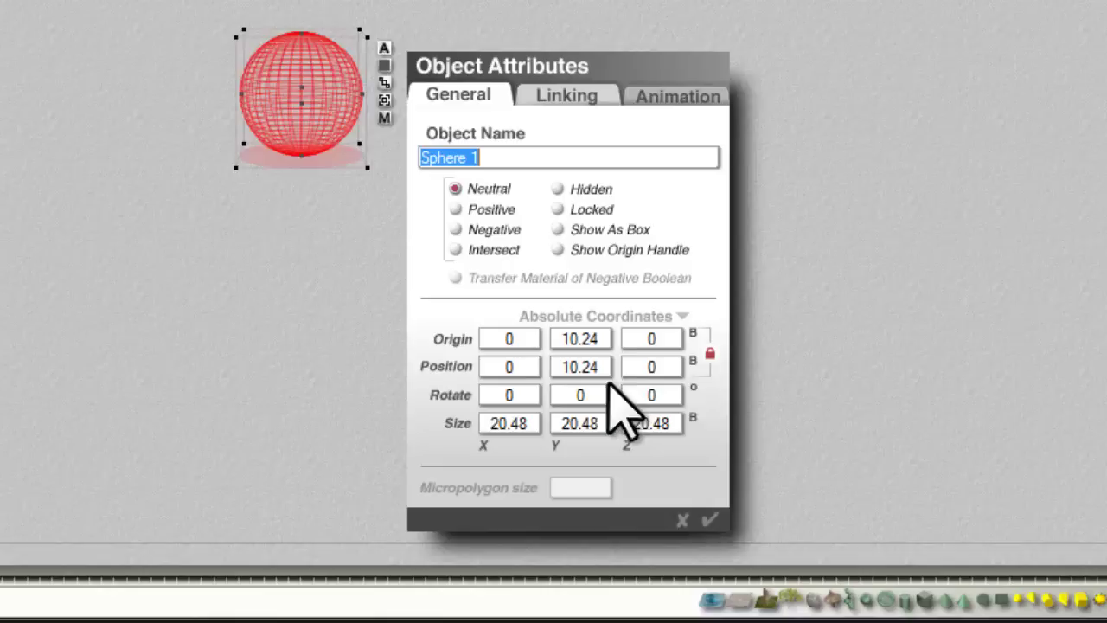
key("Tab")
key("Tab")
key("Tab")
key("Tab")
key("Tab")
type("0")
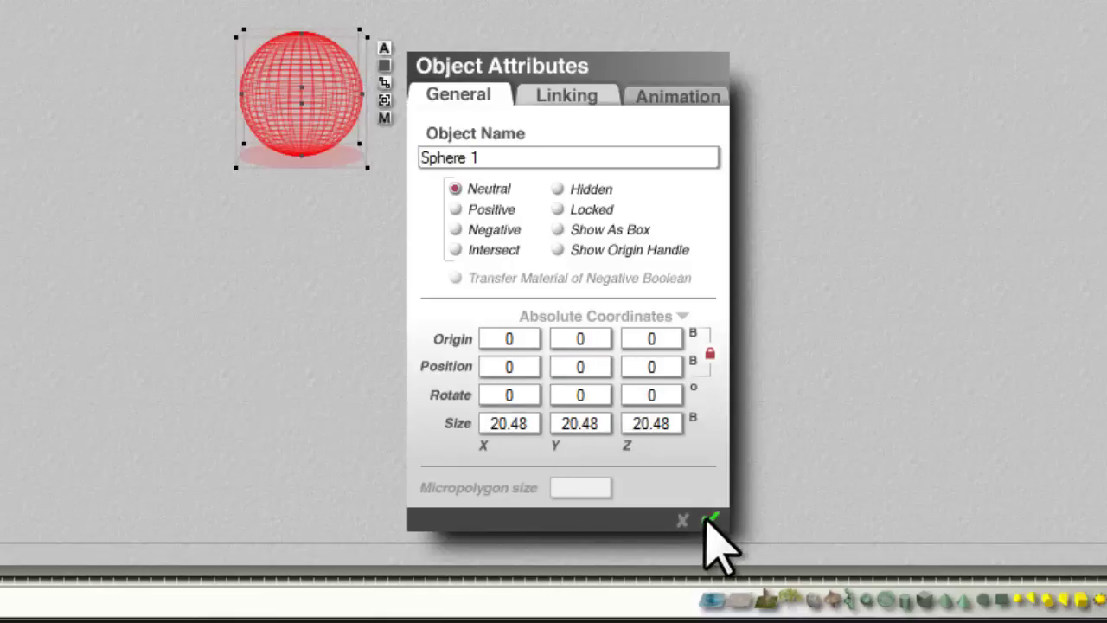
left_click(709, 520)
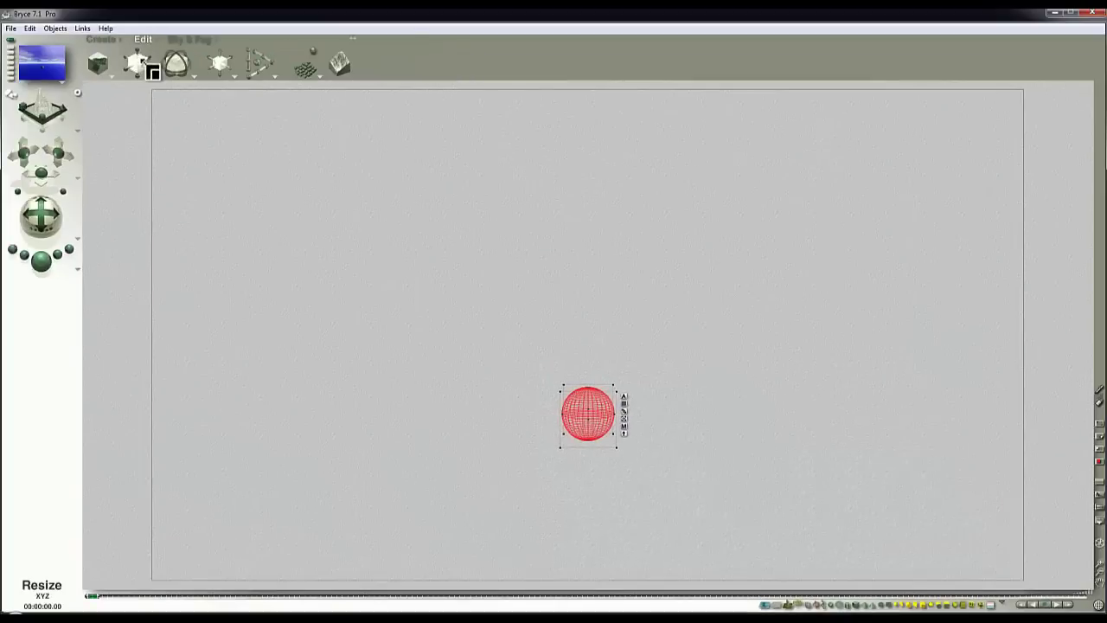
left_click_drag(140, 64, 195, 64)
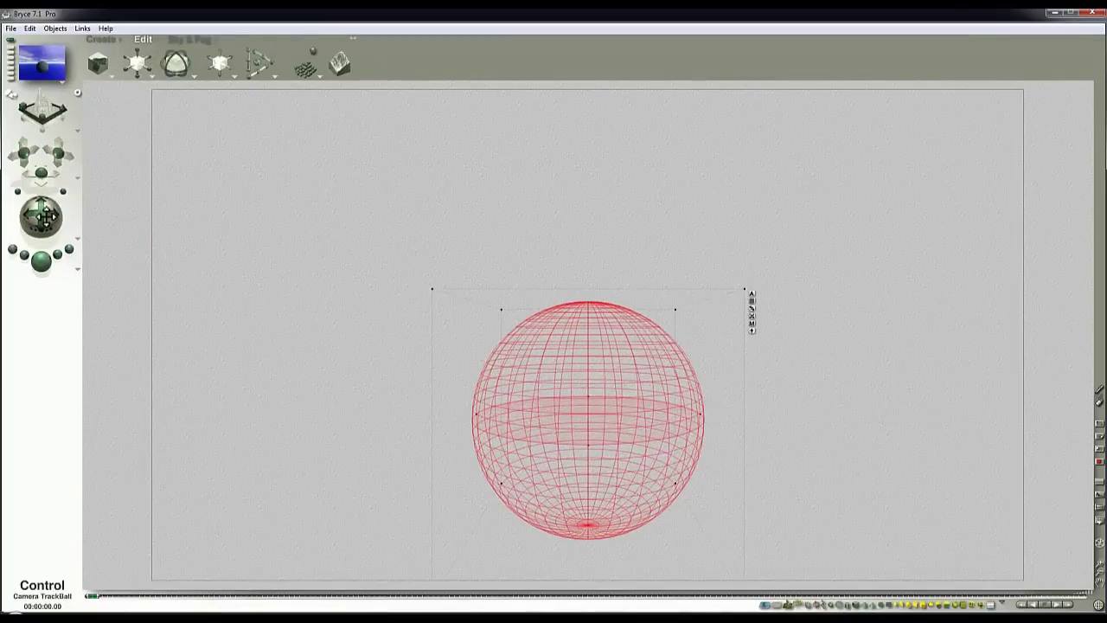
Turn the atmosphere off and set the sky colour to black
left_click(187, 40)
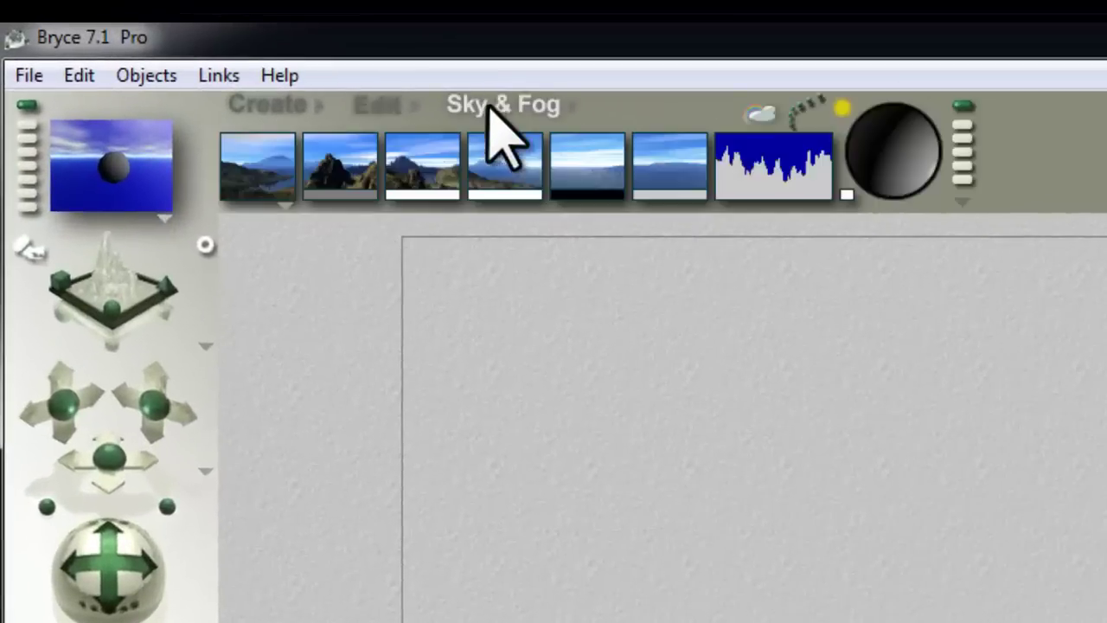
left_click(288, 210)
left_click(347, 316)
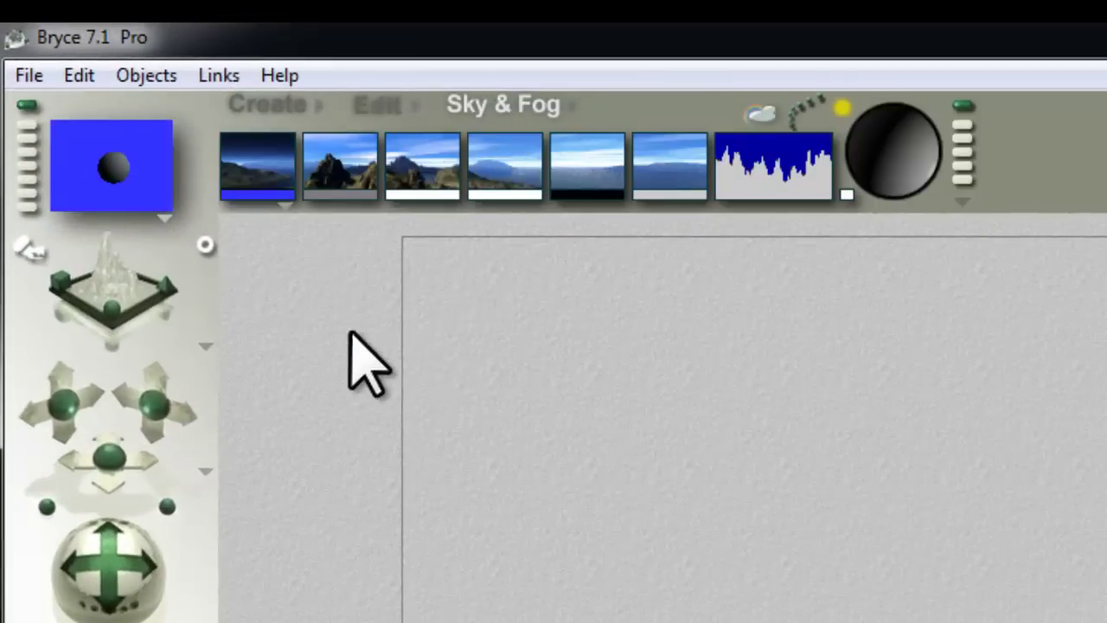
left_click_drag(251, 195, 613, 192)
Check Sky Lab, then render the scene as an all-black image
left_click(760, 114)
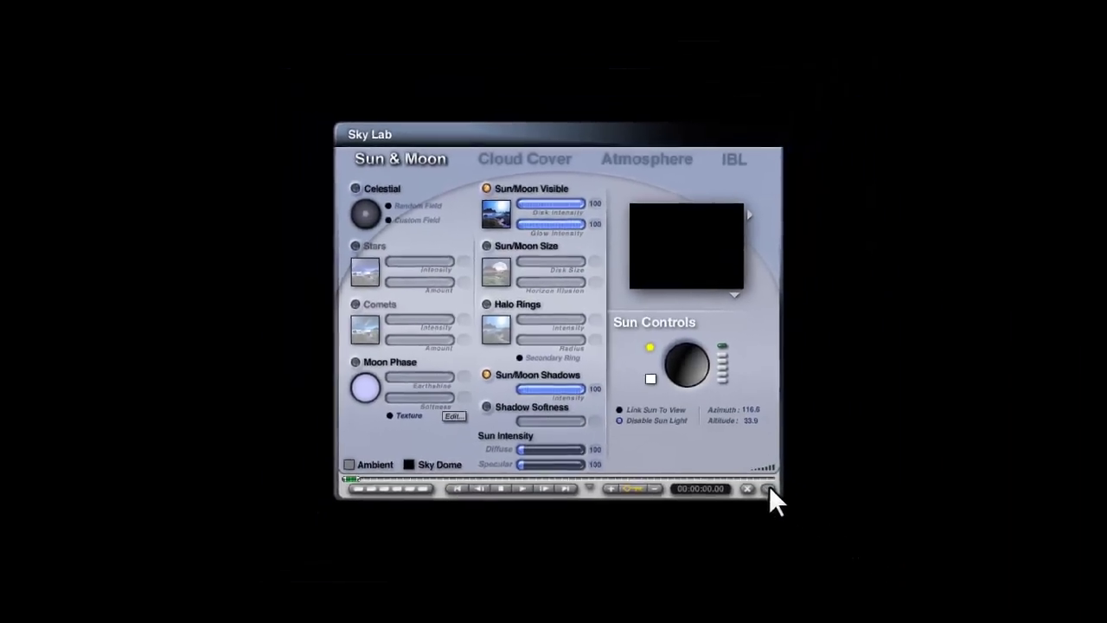
left_click(770, 489)
left_click(43, 260)
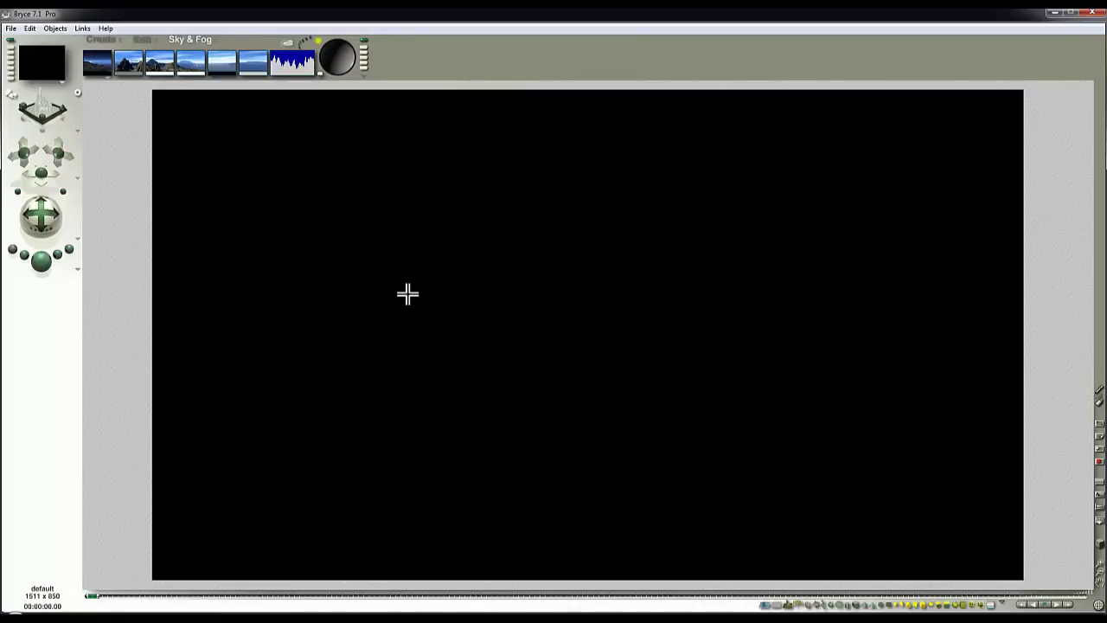
Enable Use HDRI Image in Sky Lab's IBL tab and load GarageClosed_1280.hdr
left_click(290, 65)
left_click(851, 87)
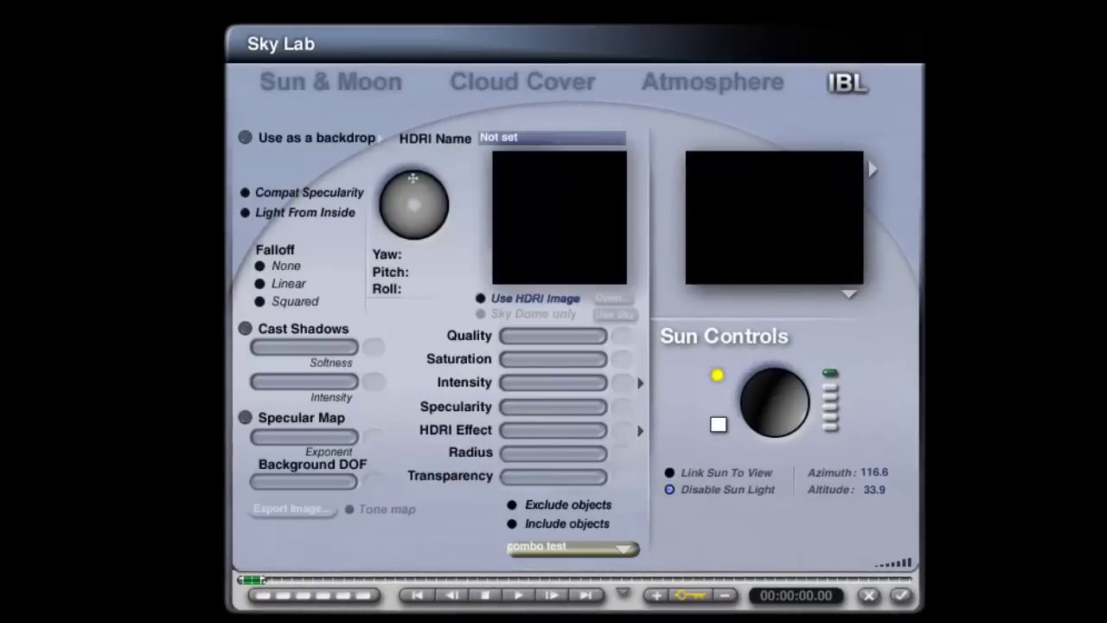
left_click(481, 297)
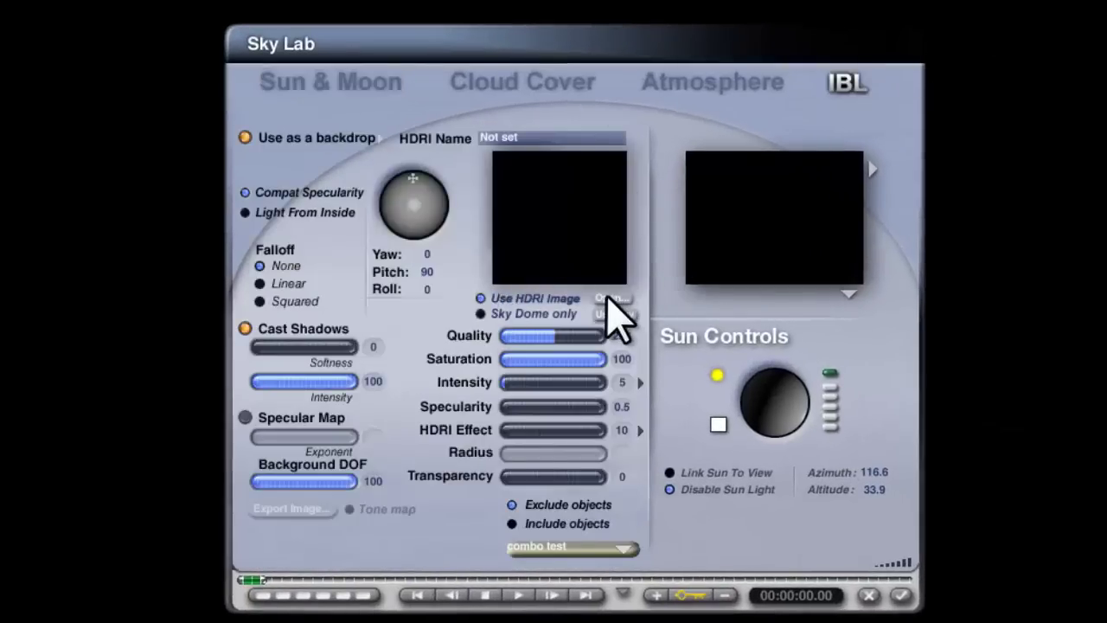
left_click(611, 298)
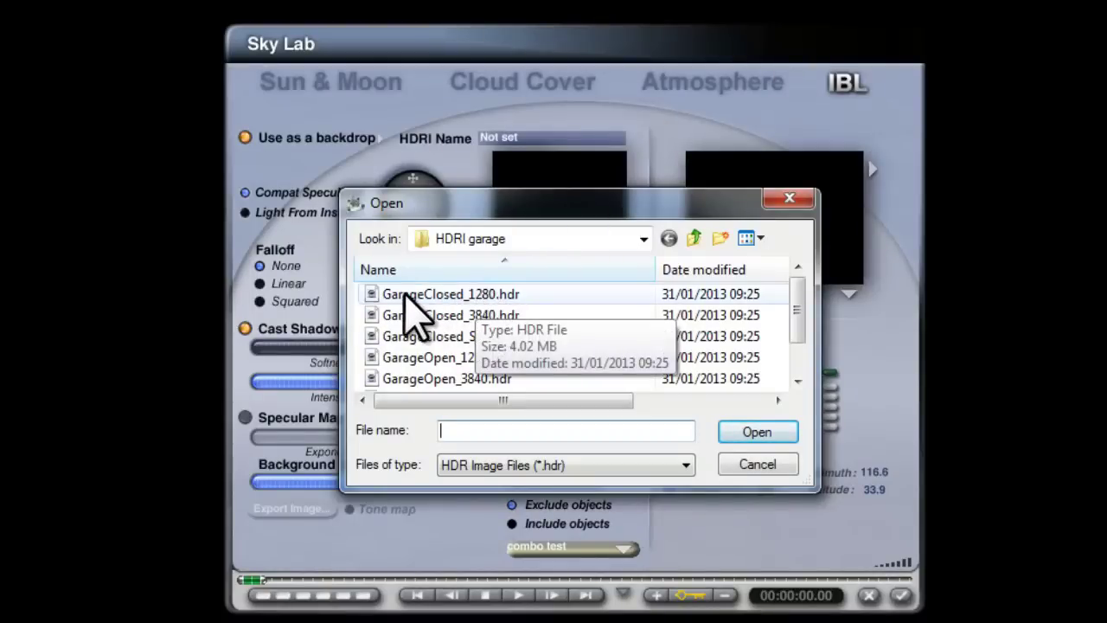
left_click(460, 293)
left_click(757, 432)
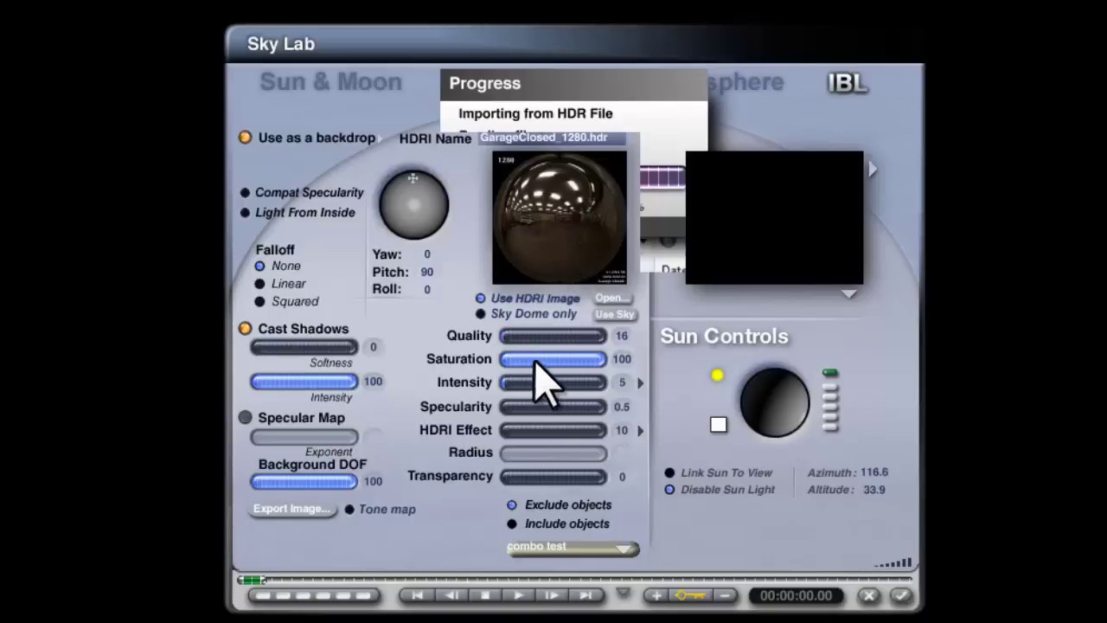
Set IBL intensity 8 and specularity 0, turn Cast Shadows off, and refresh the preview
left_click(622, 383)
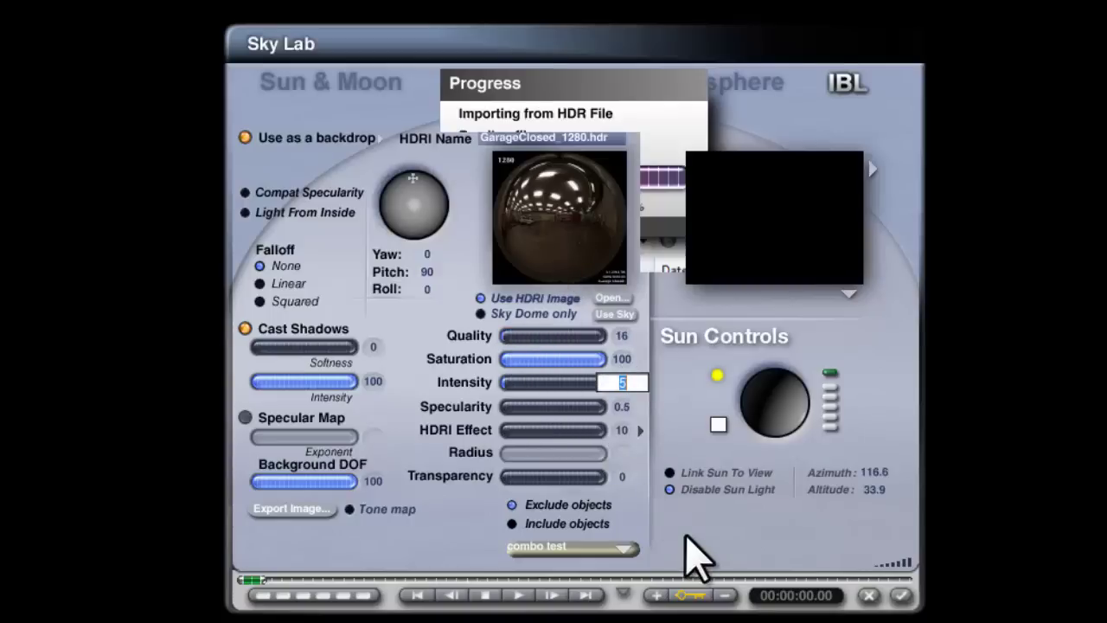
type("8")
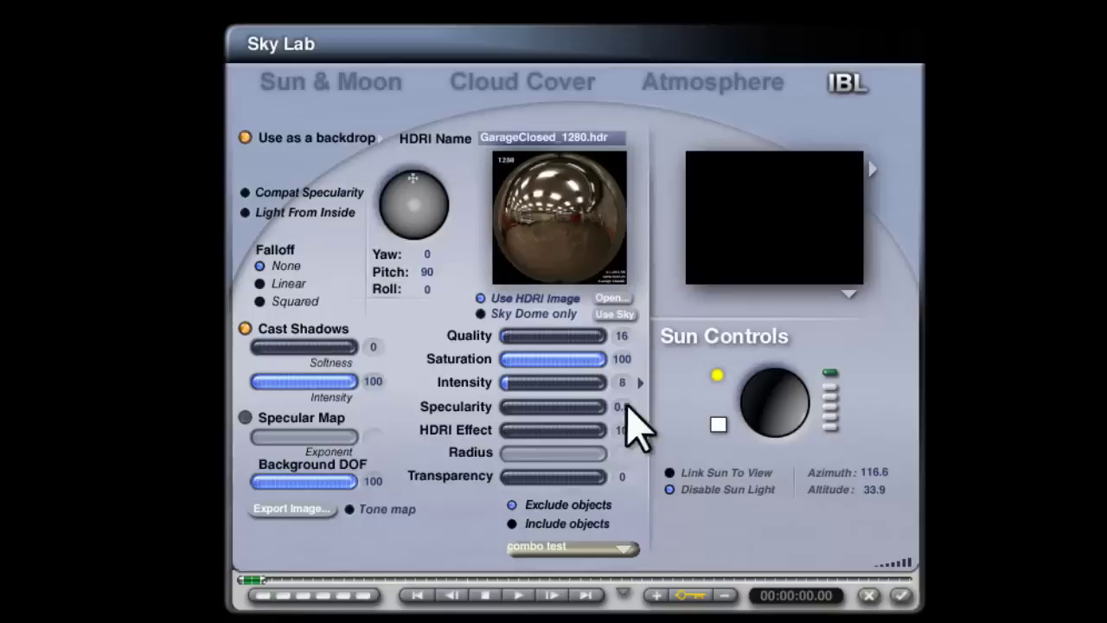
left_click(622, 407)
type("0")
key("Return")
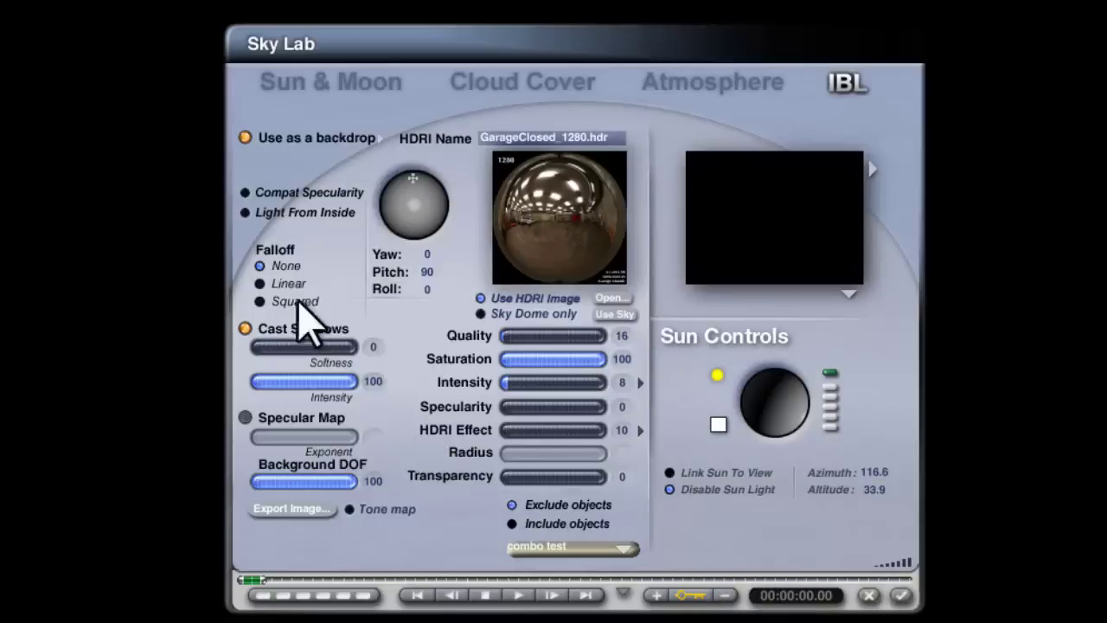
left_click(246, 328)
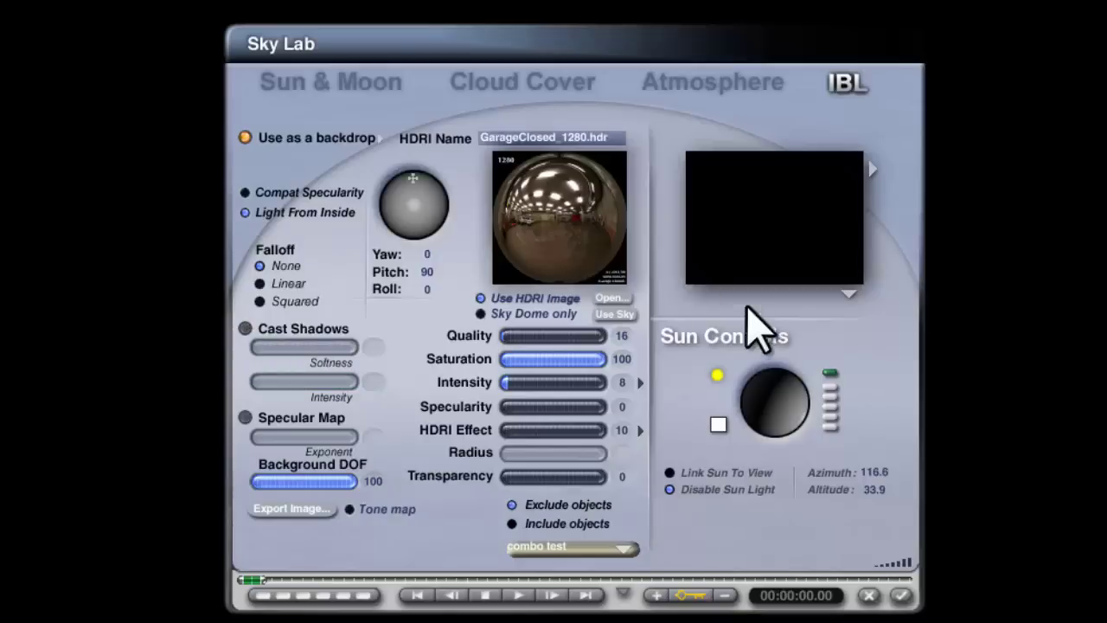
left_click(849, 294)
left_click(879, 305)
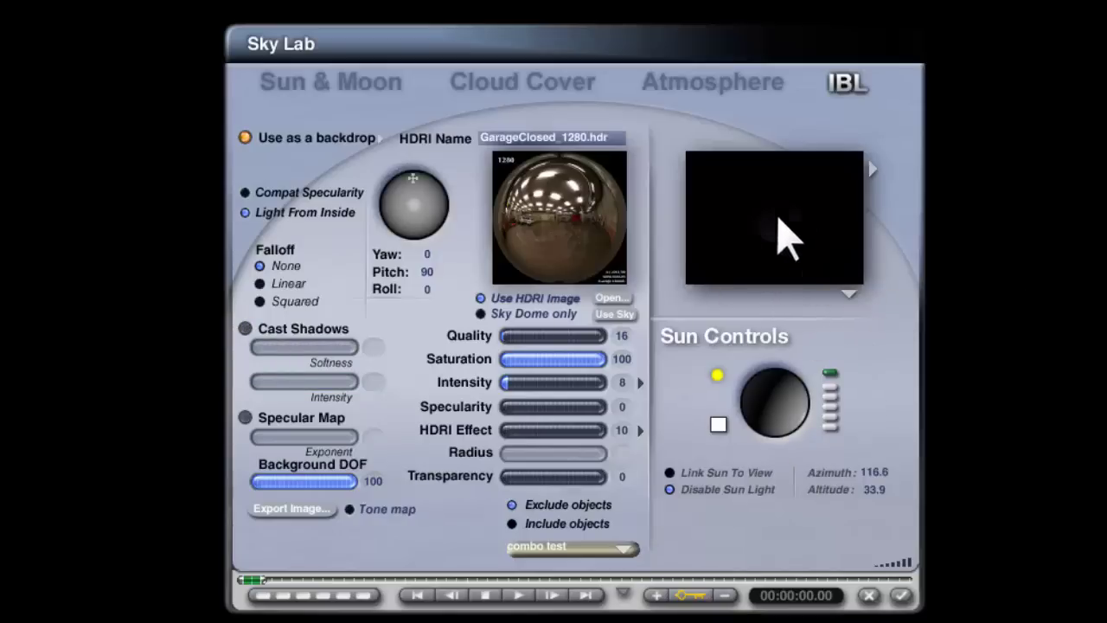
Raise the HDRI Effect slider to 567, lower it back to 265, and close Sky Lab
left_click(542, 431)
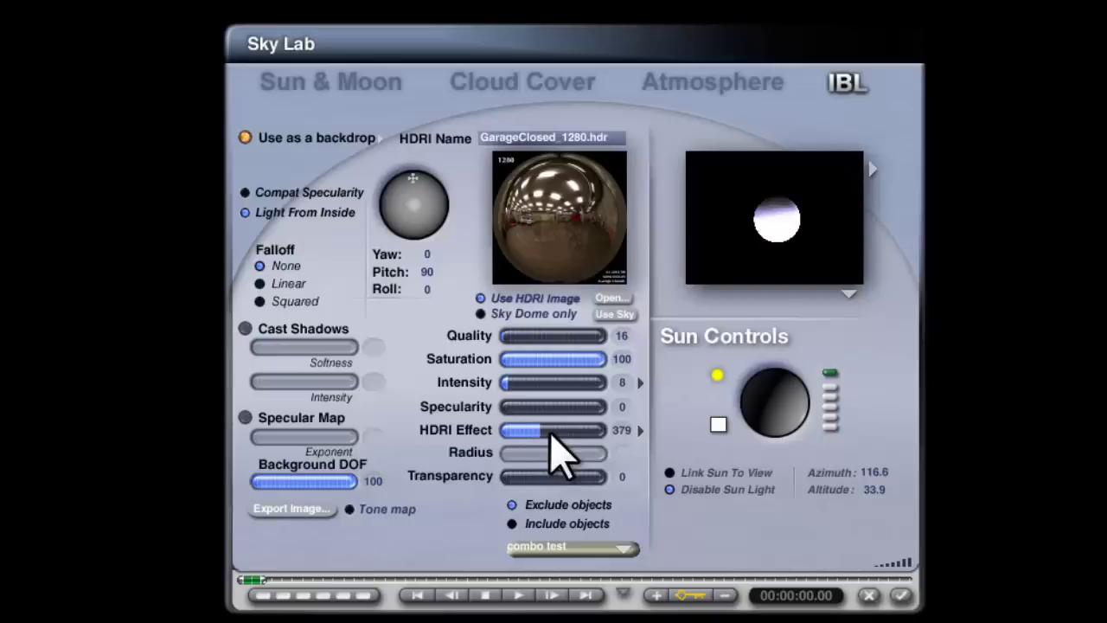
left_click_drag(551, 433, 560, 431)
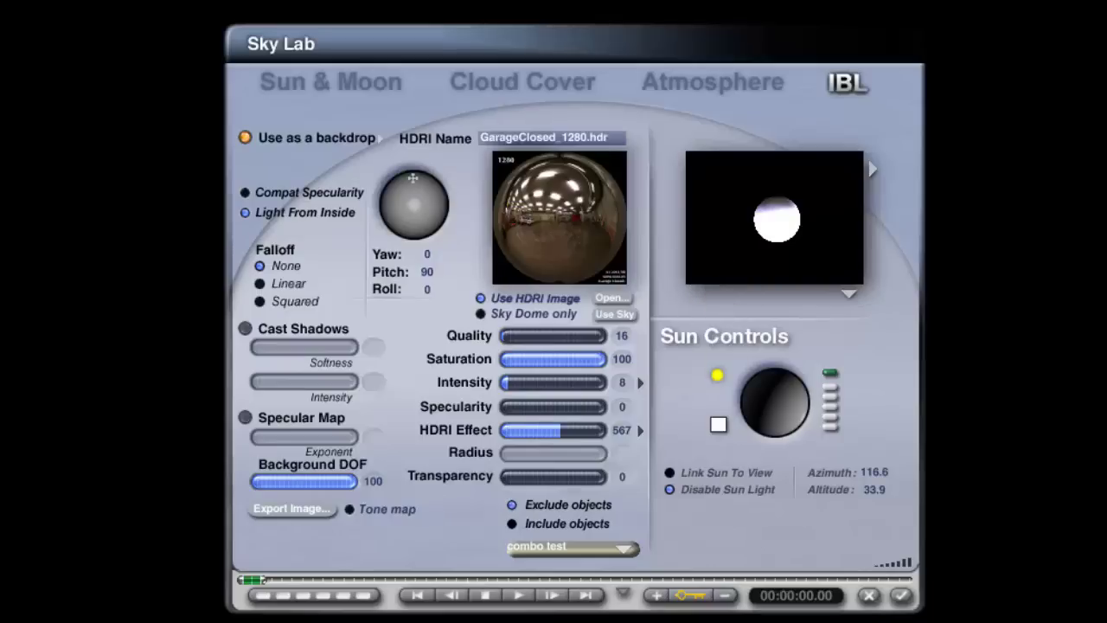
left_click_drag(545, 430, 528, 430)
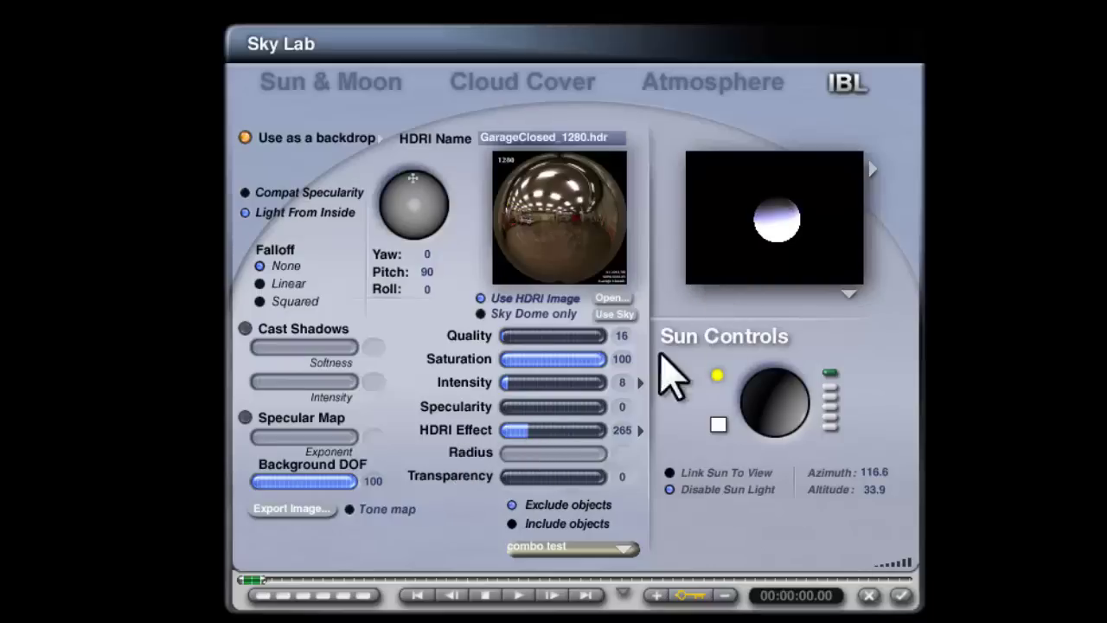
left_click(903, 596)
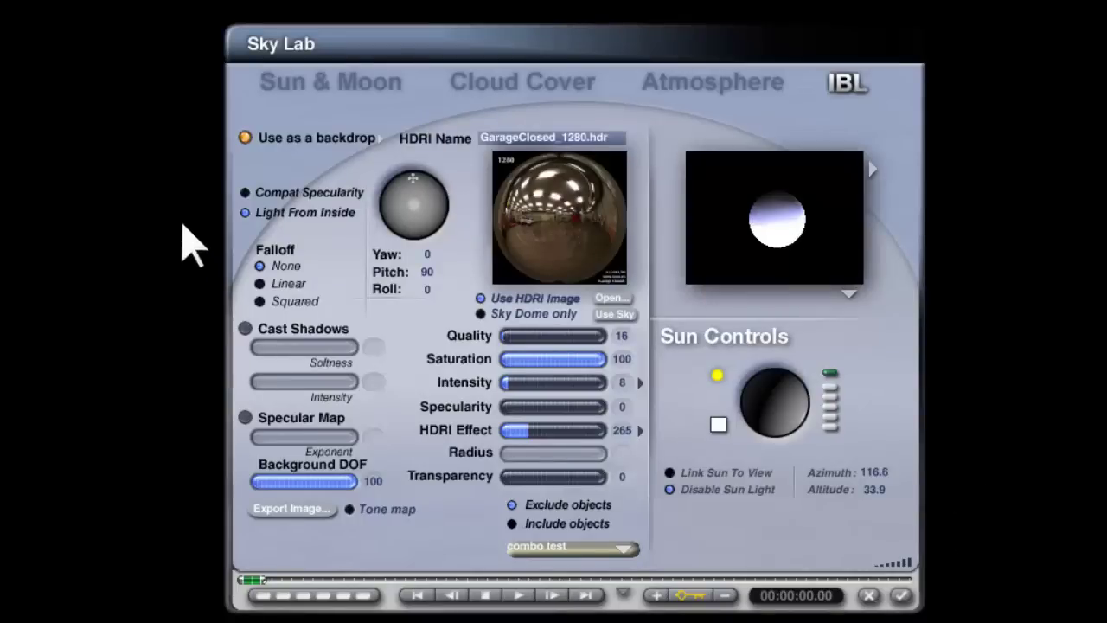
Uncheck Light From Inside and re-enable Cast Shadows, then glance at the preview options
left_click(245, 213)
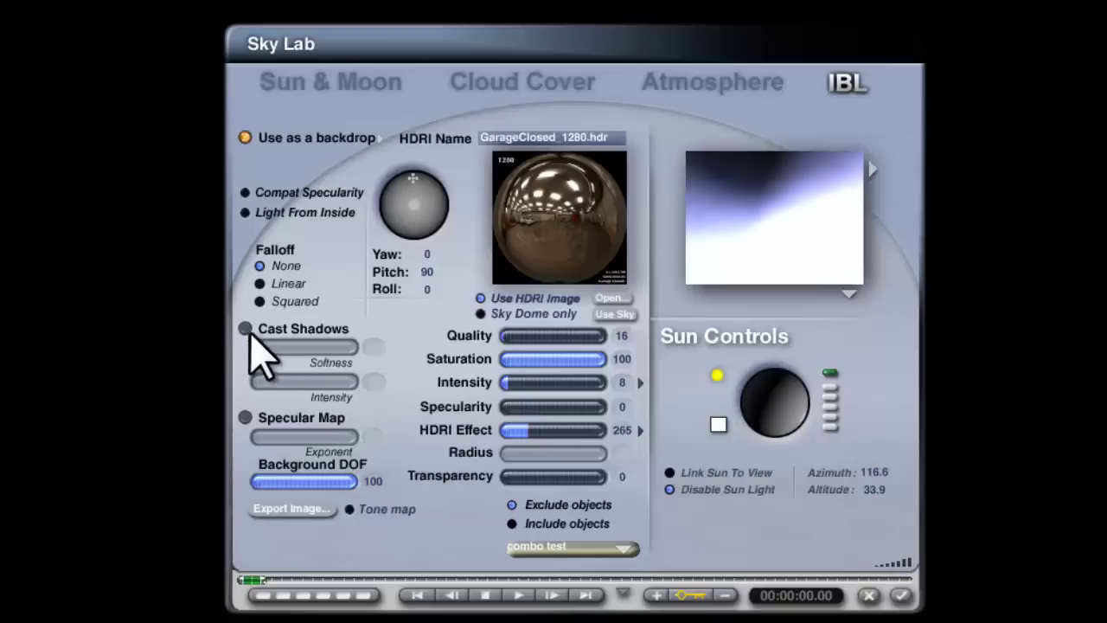
left_click(245, 329)
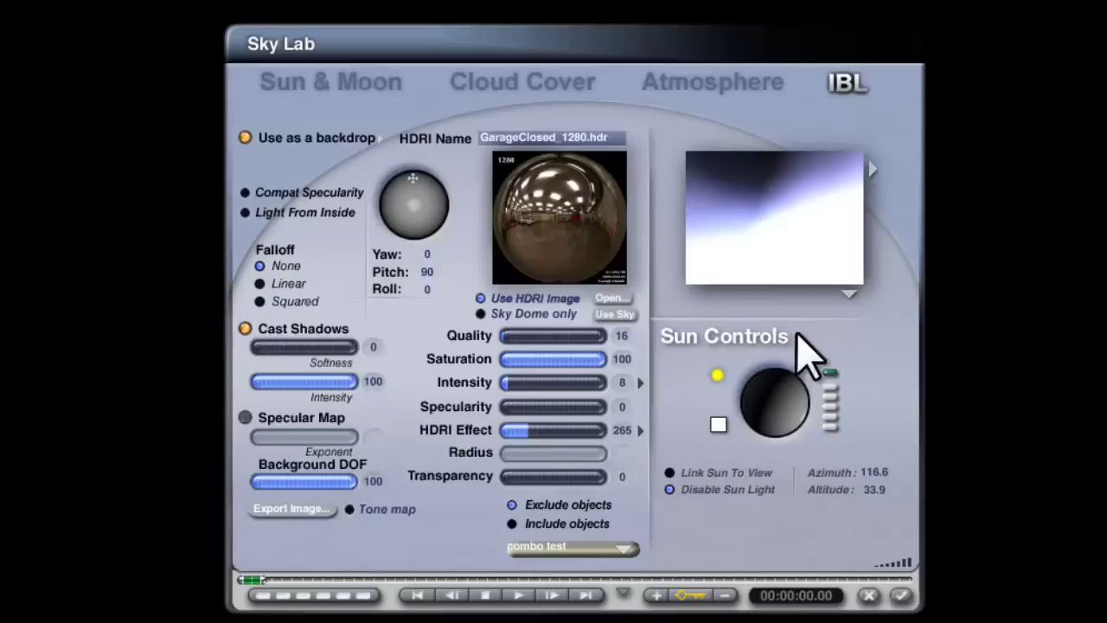
left_click(850, 294)
left_click(766, 317)
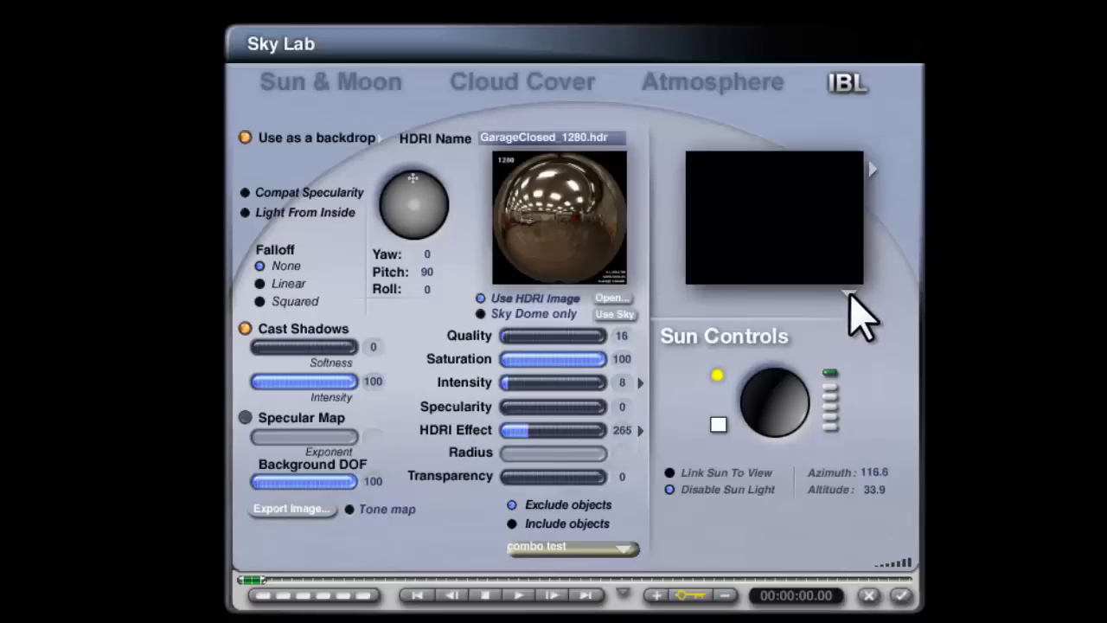
Turn Light From Inside back on, leaving Cast Shadows enabled after several toggles
left_click(247, 329)
left_click(245, 329)
left_click(246, 212)
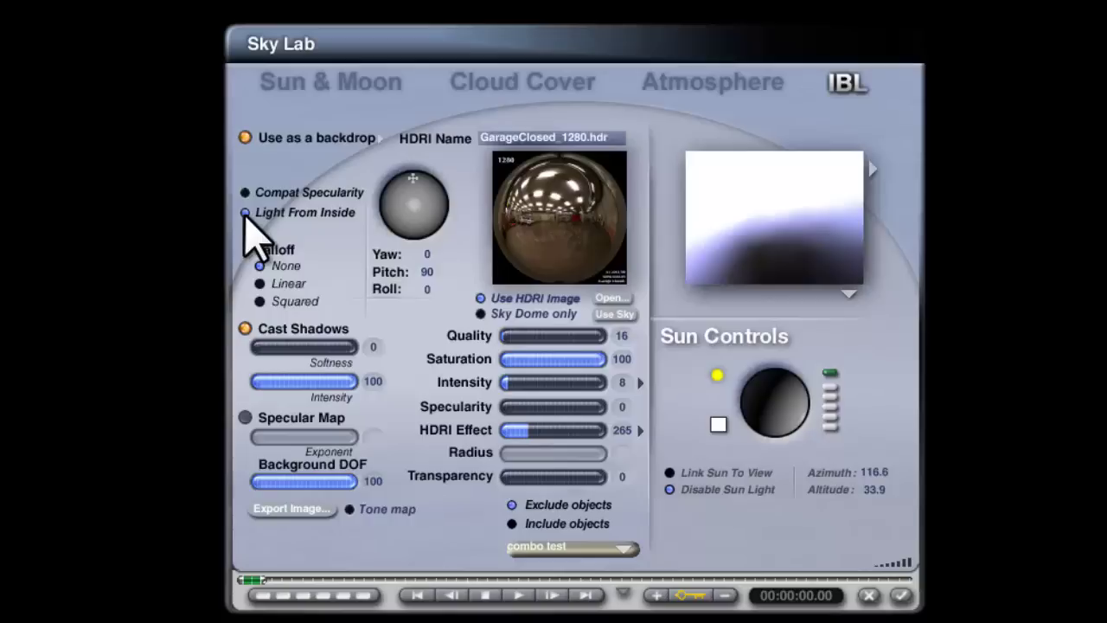
left_click(245, 329)
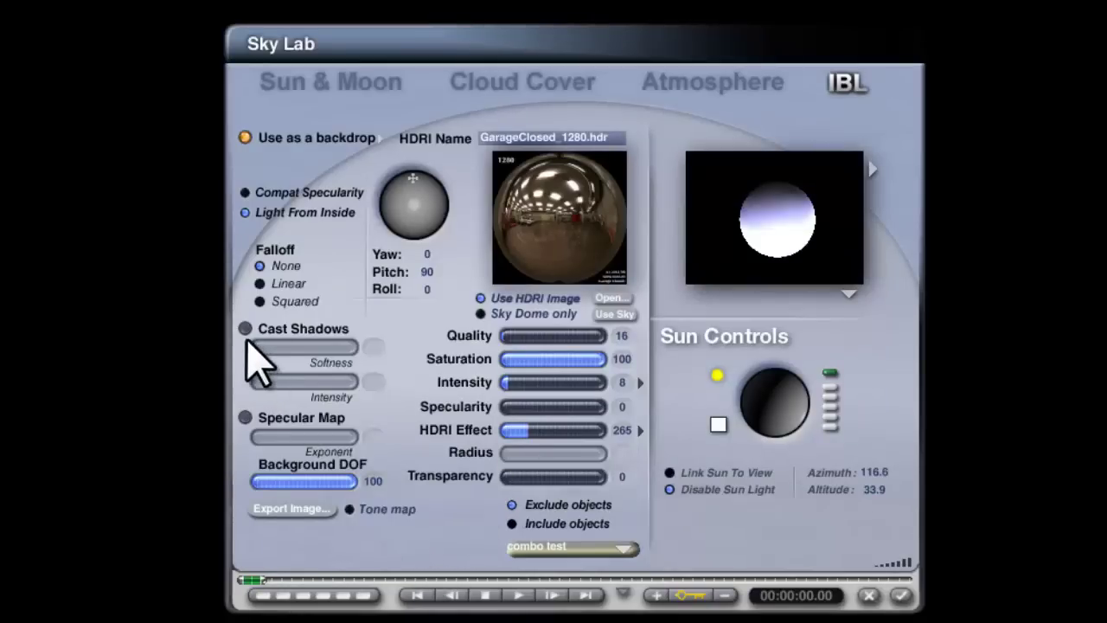
left_click(245, 330)
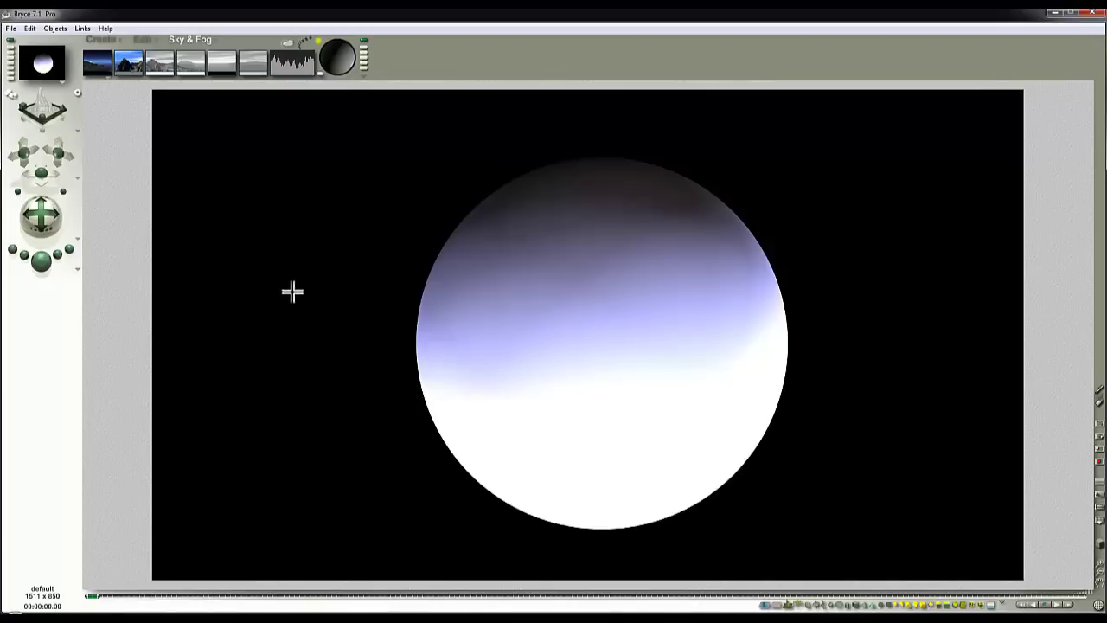
In Sky Lab's IBL tab, switch the HDRI Cast Shadows off and confirm with OK
left_click(290, 48)
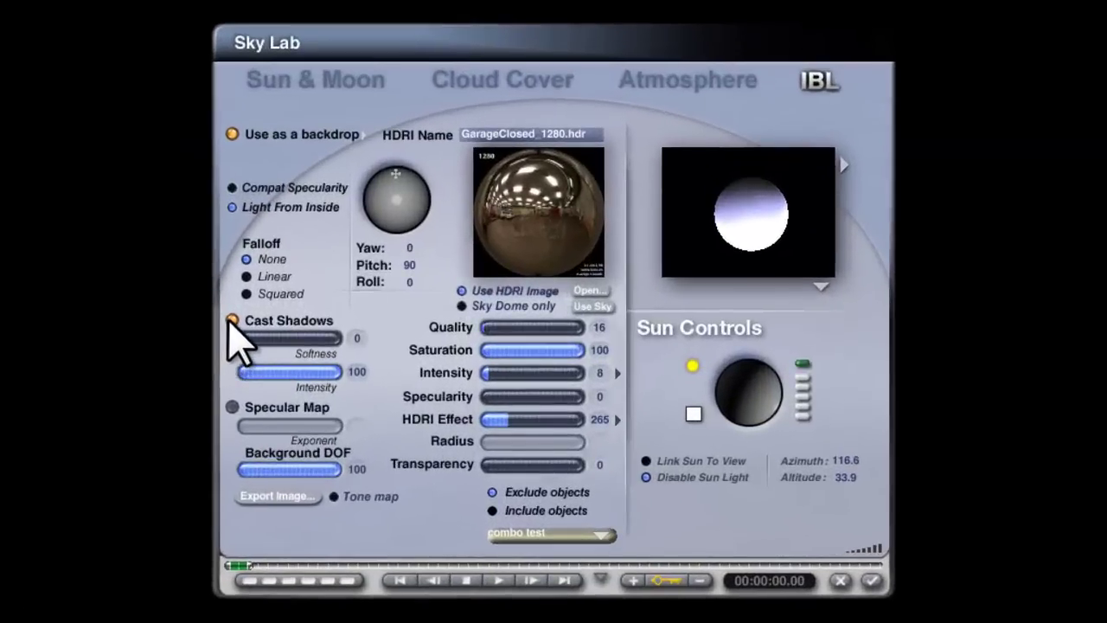
left_click(231, 321)
left_click(231, 321)
left_click(231, 321)
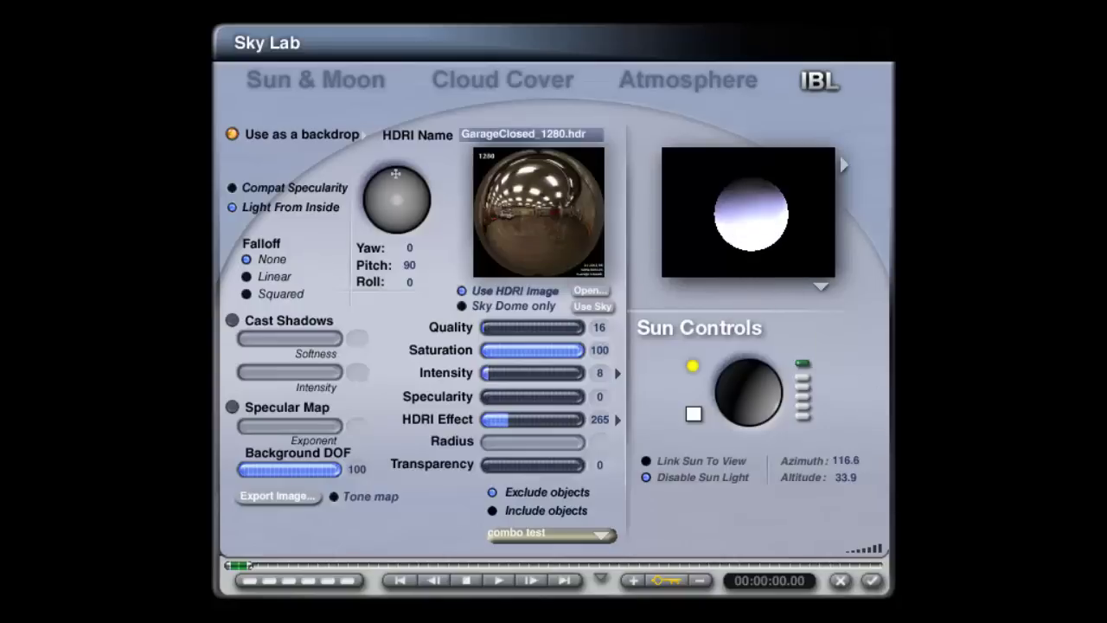
left_click(873, 582)
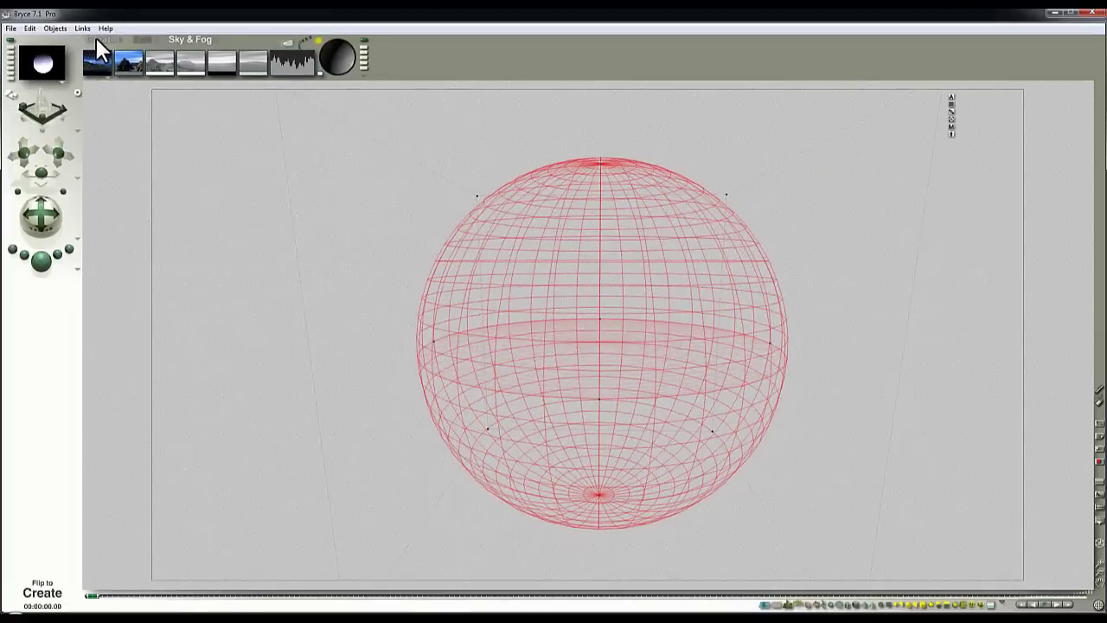
Add a cube, resize it large enough to surround the sphere, and render
left_click(246, 61)
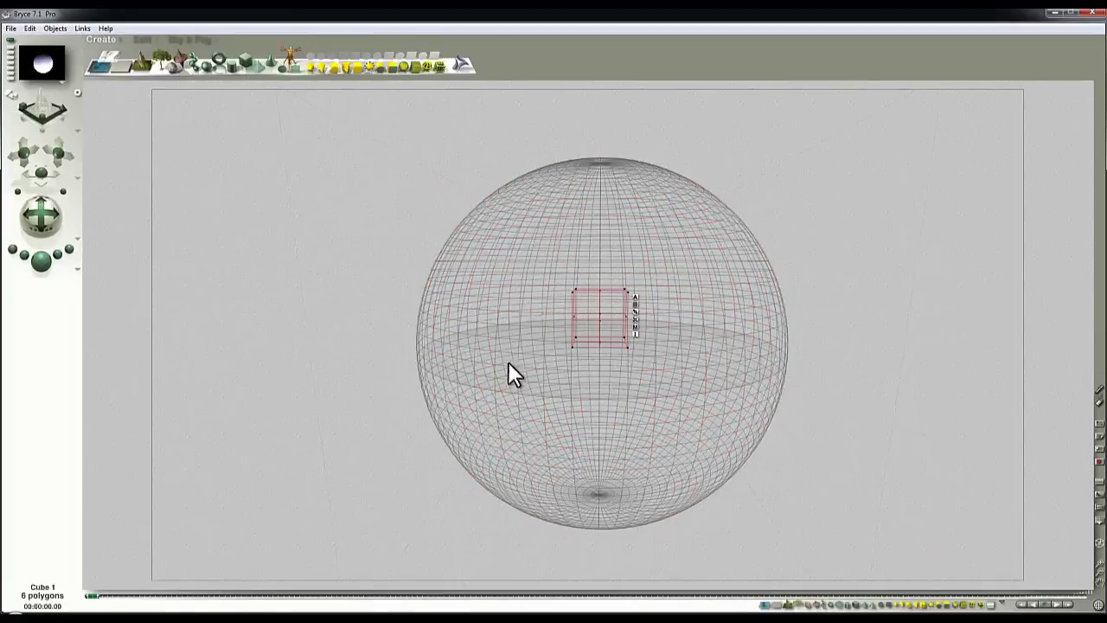
left_click(141, 39)
left_click_drag(140, 66, 134, 341)
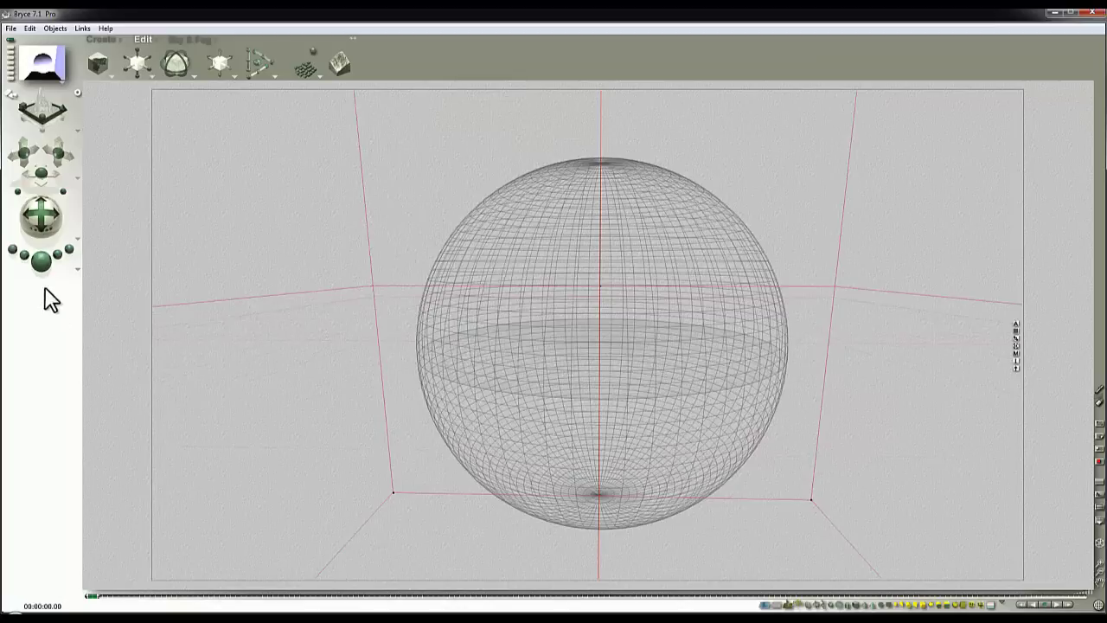
left_click(41, 263)
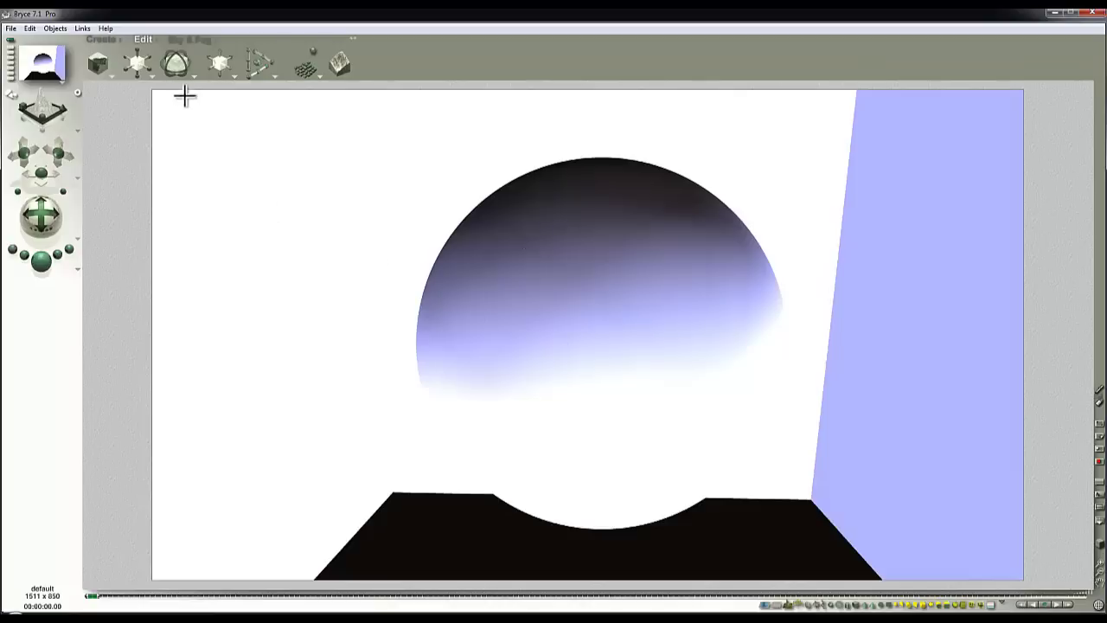
Limit the IBL Include objects list to Sphere 1, confirm, and render
left_click(196, 38)
left_click(262, 44)
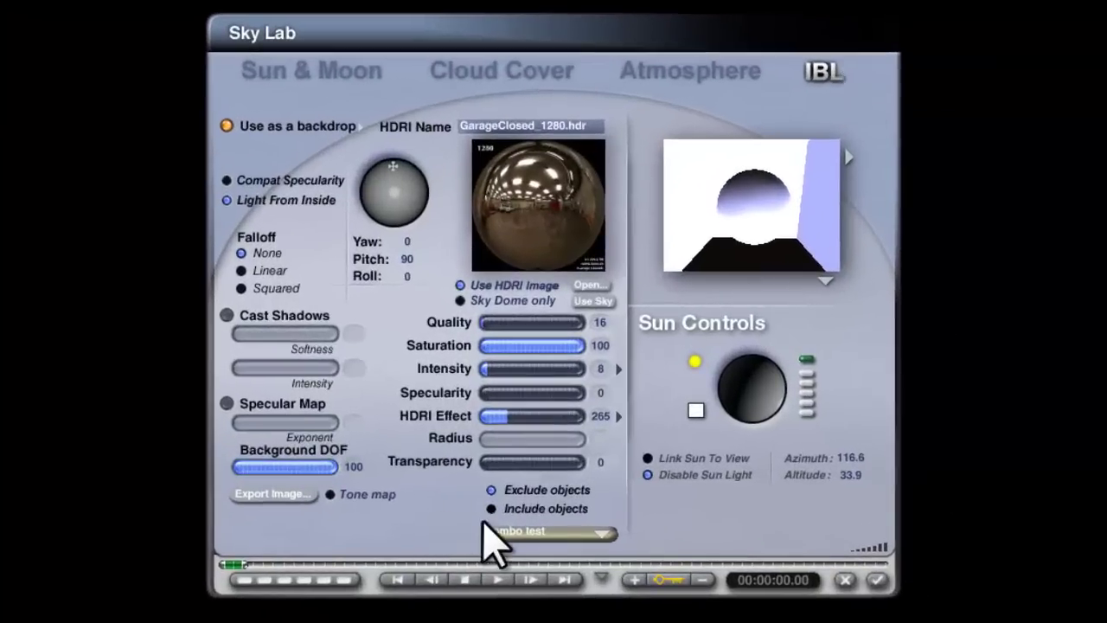
left_click(511, 544)
left_click(658, 551)
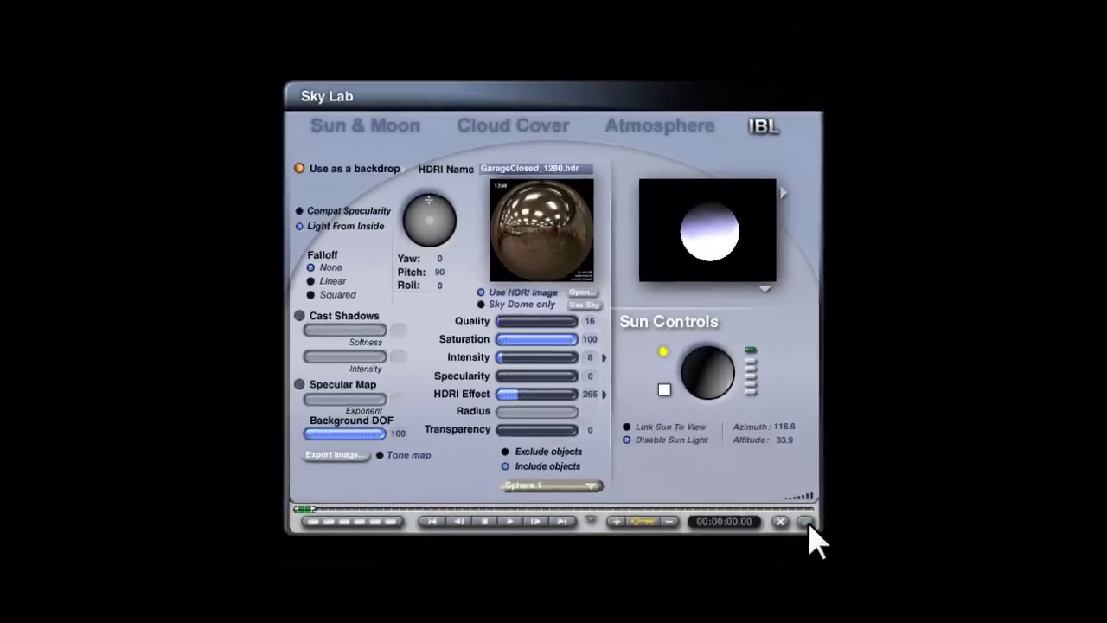
left_click(877, 580)
left_click(25, 257)
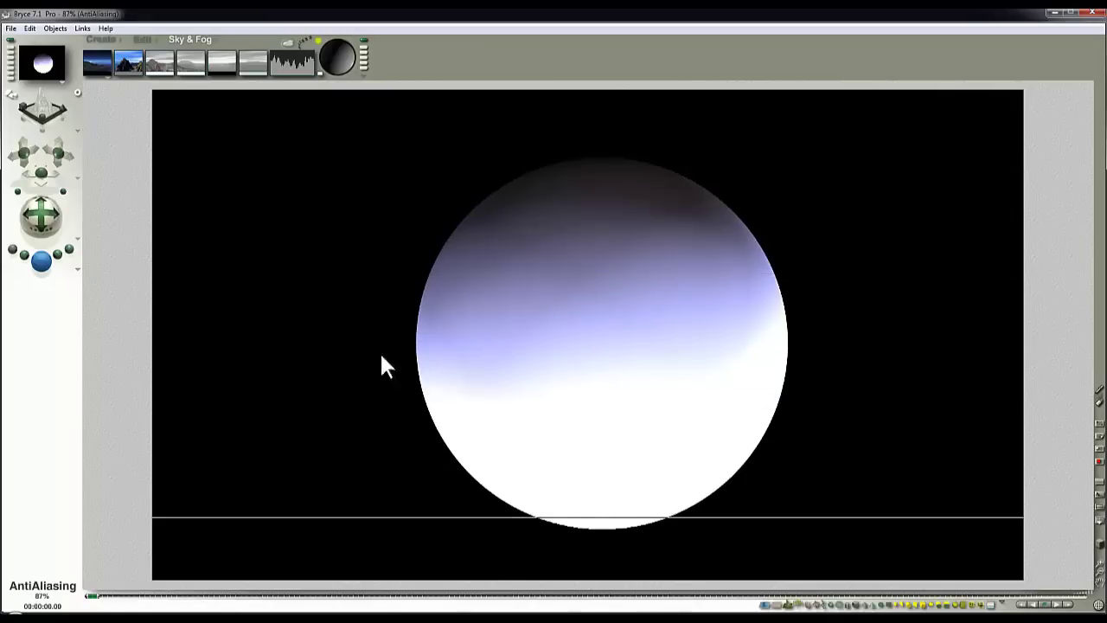
Turn the camera with the trackball to centre the sphere, then render again
left_click_drag(38, 168, 27, 192)
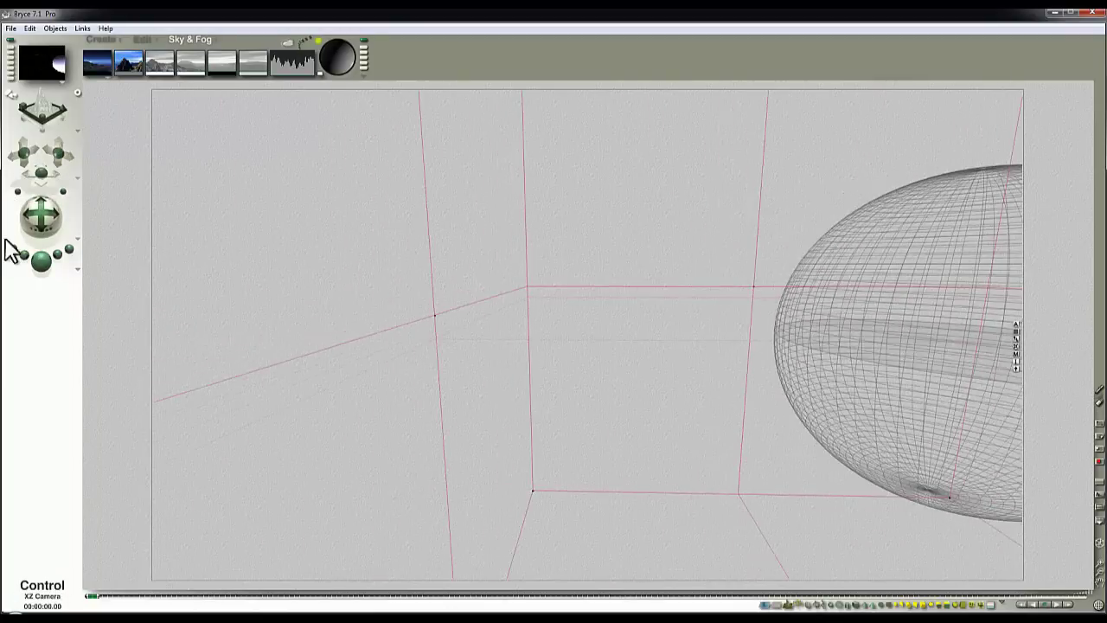
left_click_drag(5, 242, 67, 198)
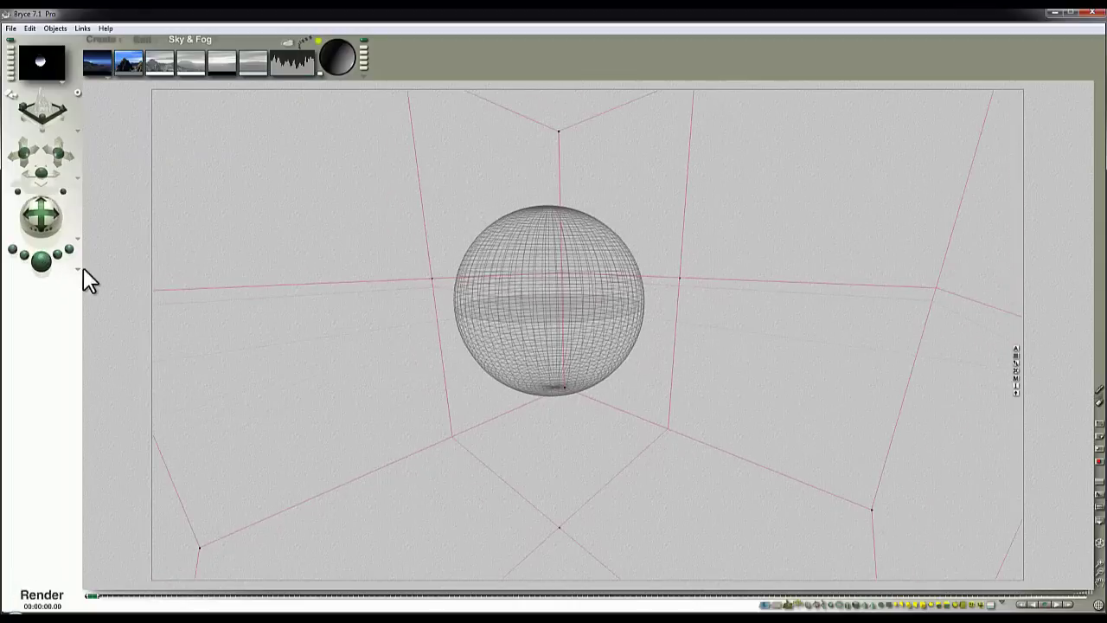
left_click(83, 269)
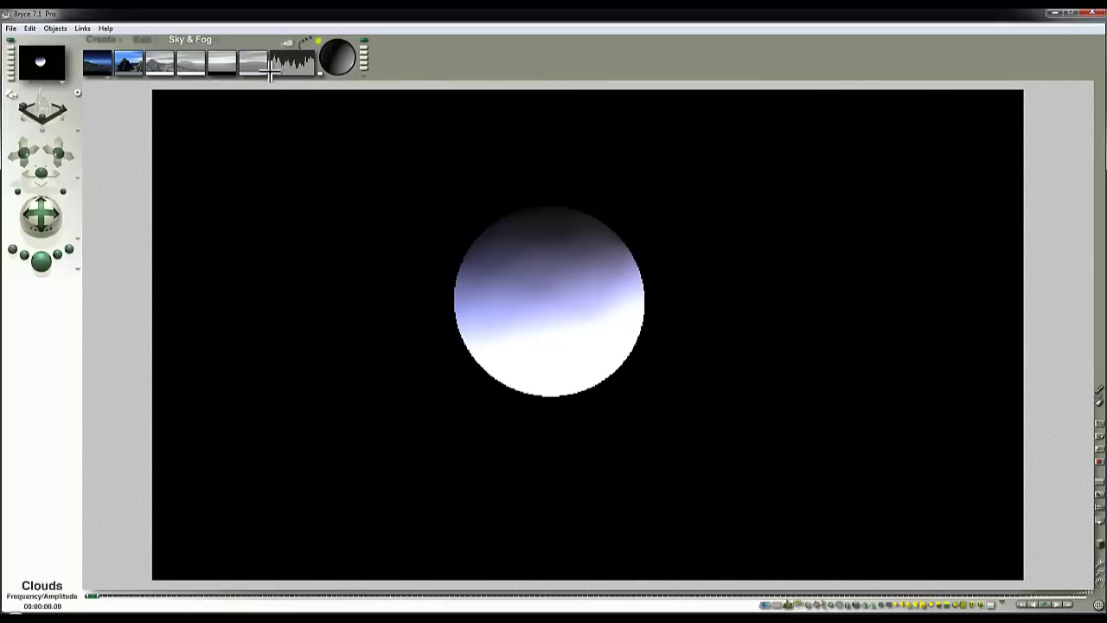
In Render Options choose Premium, True Ambience at 4 rays per pixel, TA Scattering Correction, Boost Light, max ray depth 4
left_click(77, 269)
left_click(130, 415)
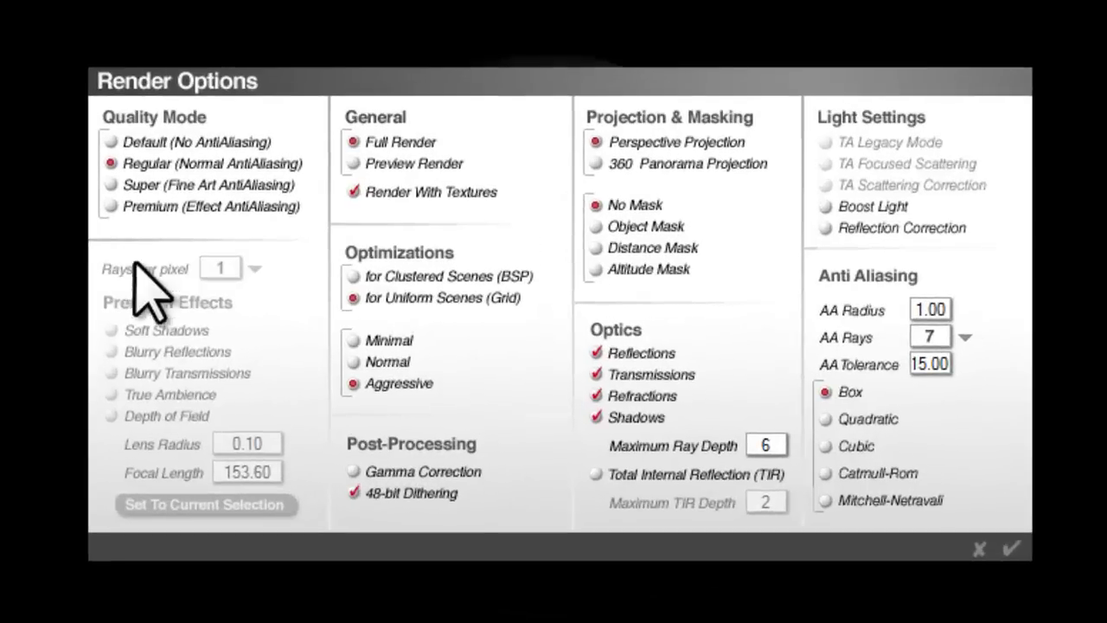
left_click(112, 207)
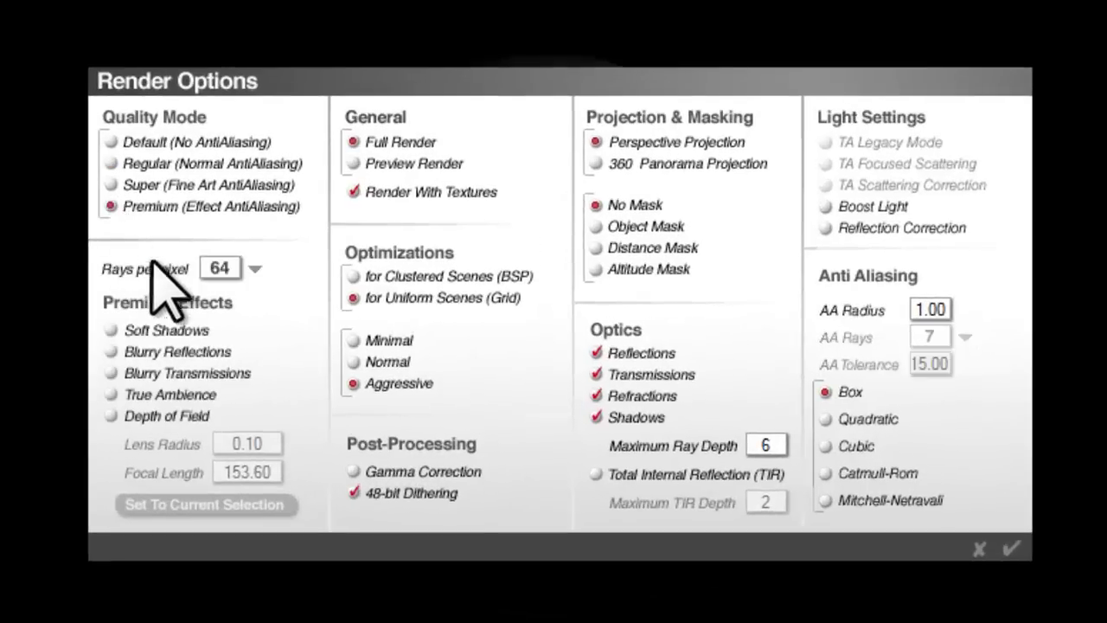
left_click(130, 397)
left_click(252, 268)
left_click(284, 287)
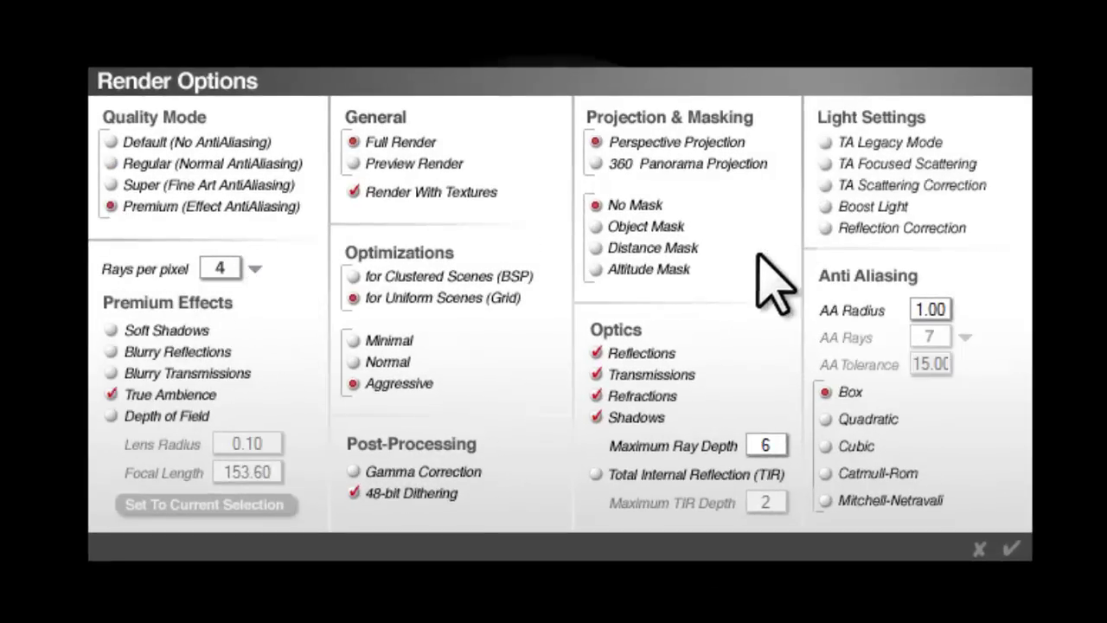
left_click(827, 185)
left_click(827, 207)
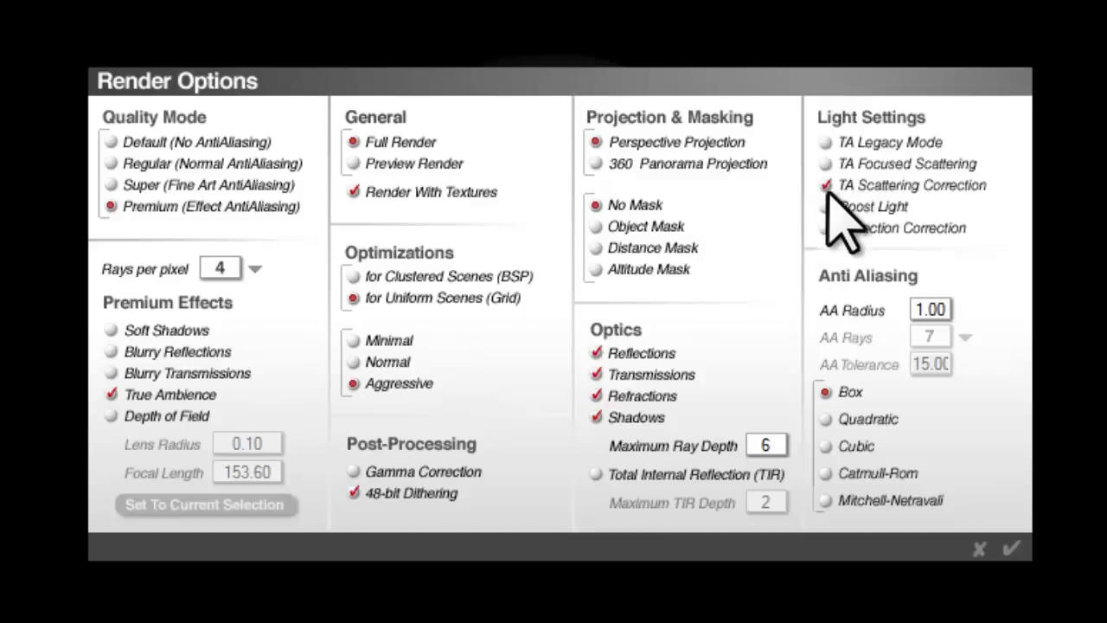
left_click(774, 446)
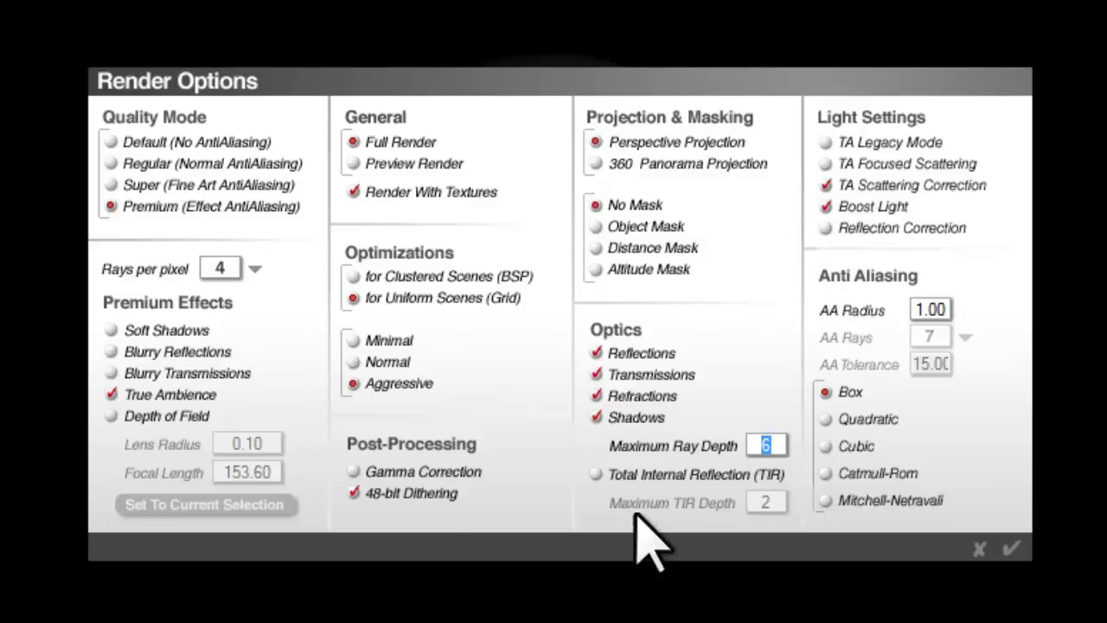
type("4")
left_click(1011, 547)
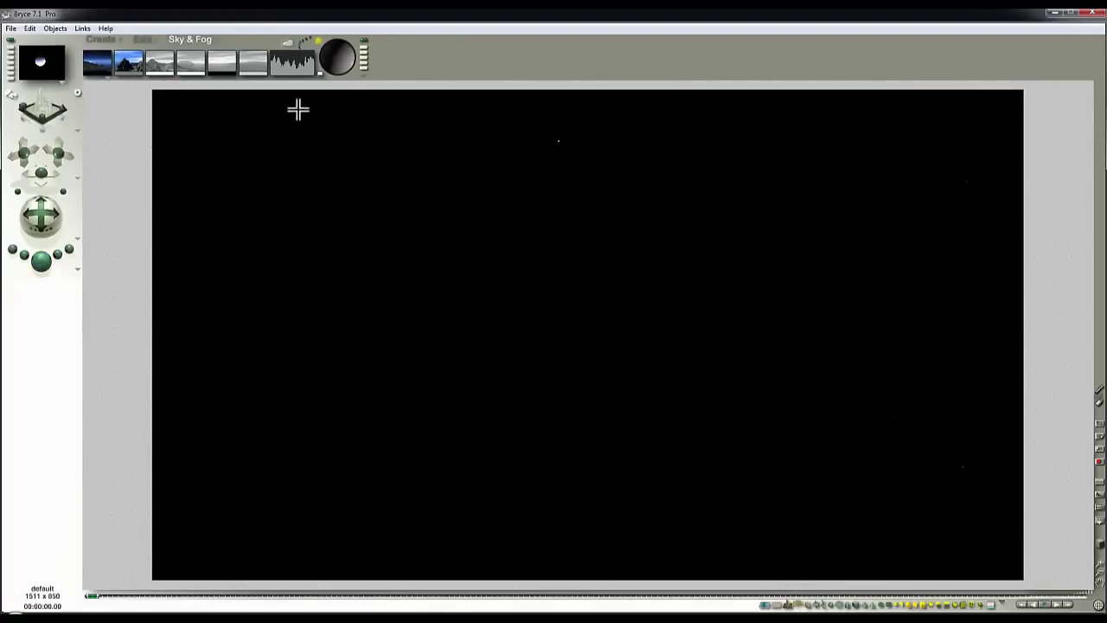
In Sky Lab's IBL settings, enable True Ambience Optimization and raise HDRI Effect from 265 to 612
left_click(288, 48)
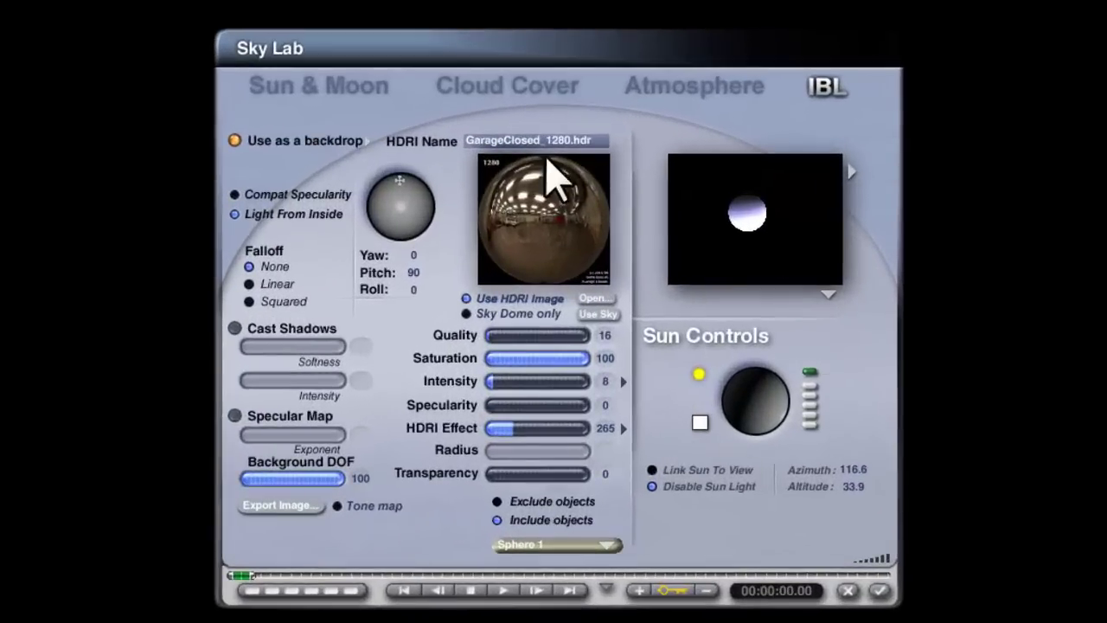
left_click(624, 428)
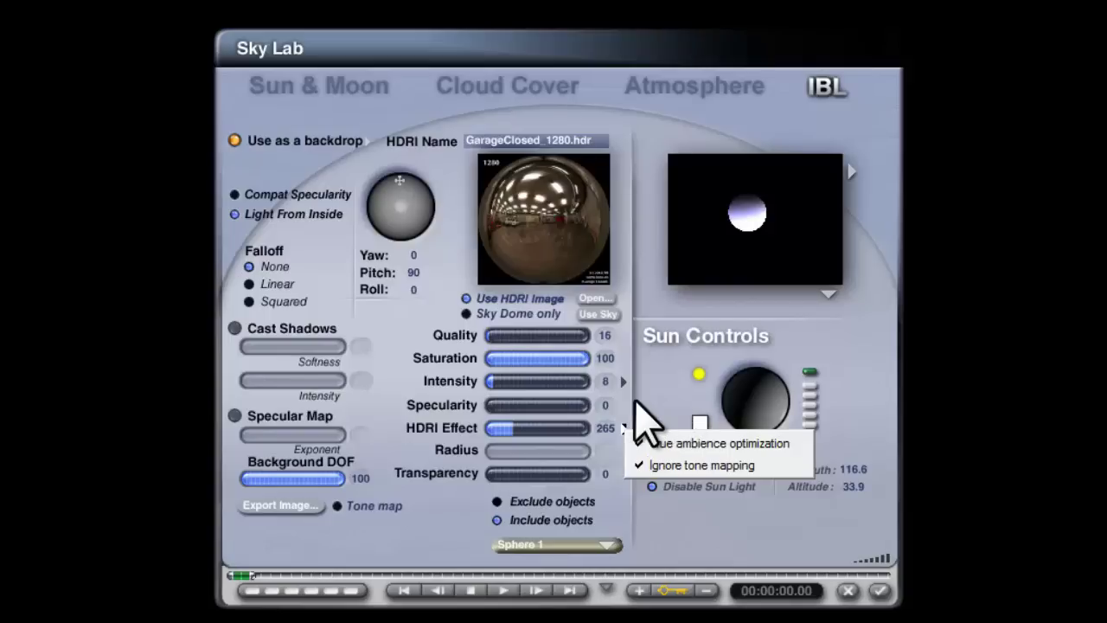
left_click(642, 444)
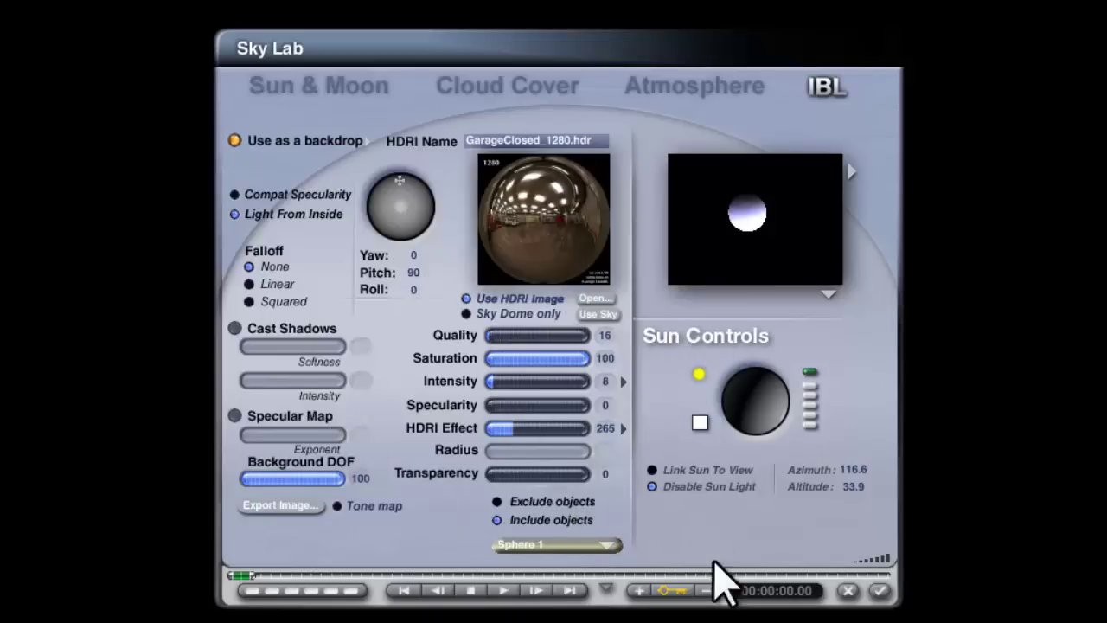
left_click(880, 591)
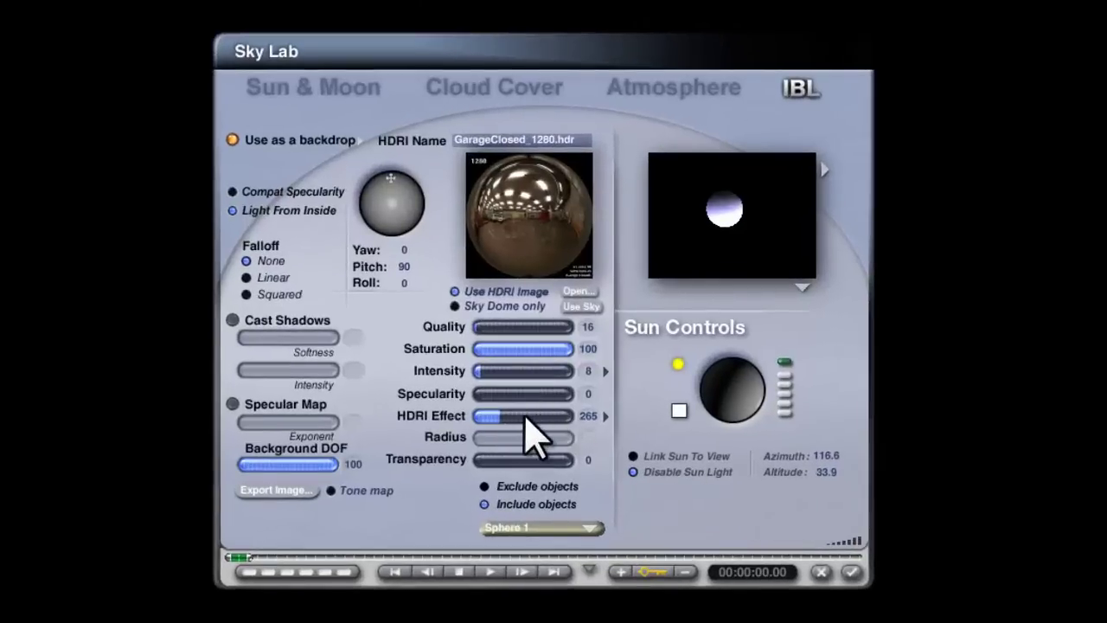
left_click_drag(524, 415, 534, 416)
left_click(853, 573)
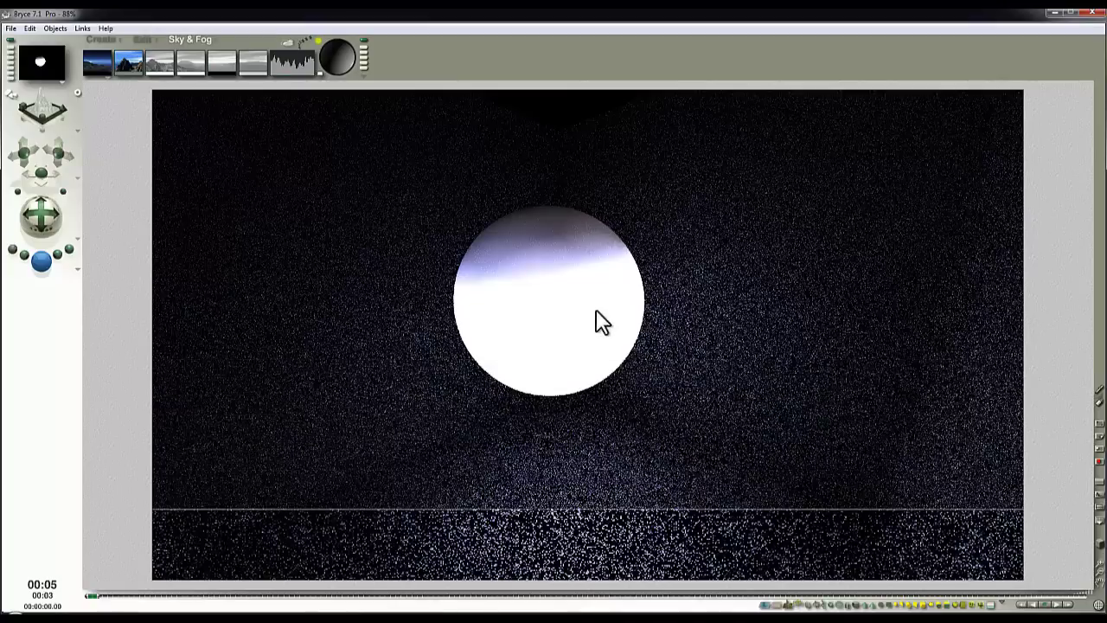
Stop the render, select Sphere 1, enlarge it to fill much of the room, and re-render
left_click(572, 209)
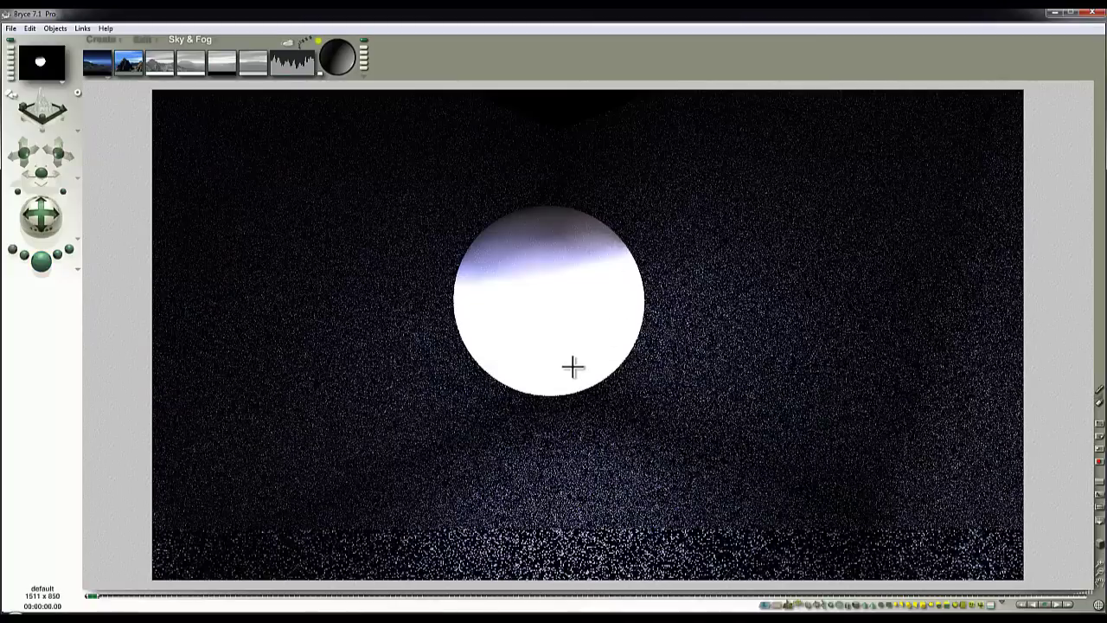
left_click(134, 39)
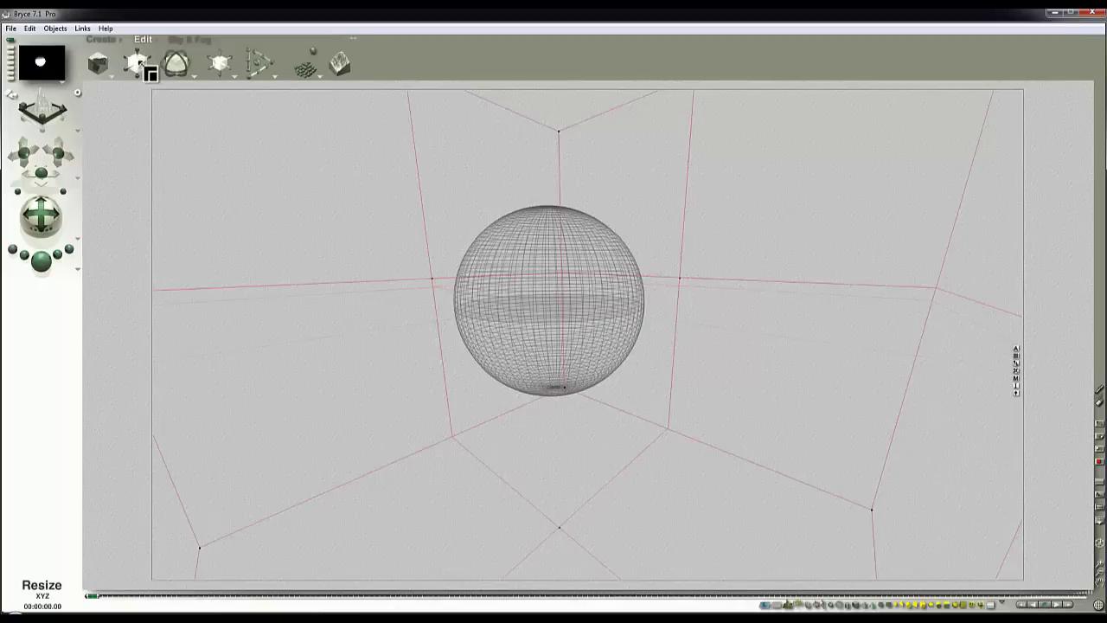
left_click(578, 222, "ctrl")
left_click(582, 226)
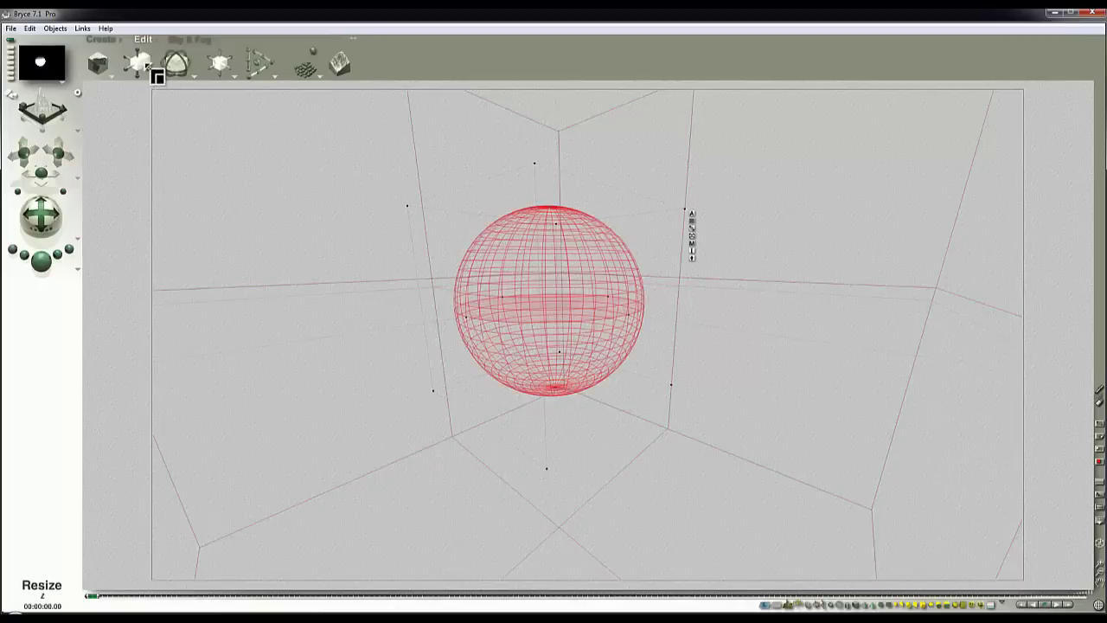
left_click_drag(154, 66, 130, 78)
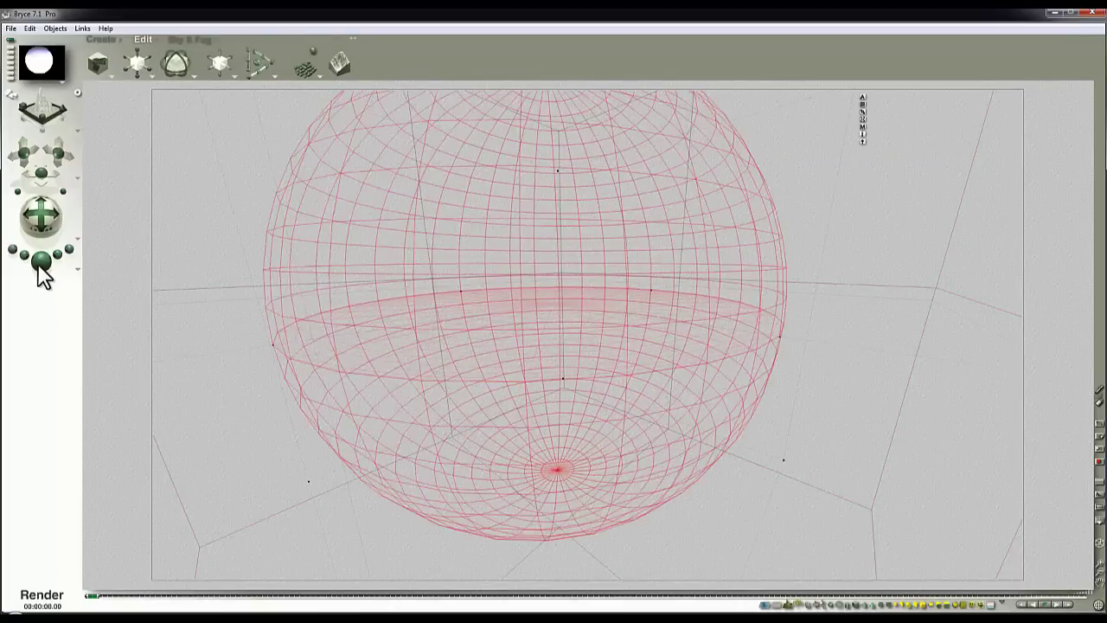
key("ctrl+r")
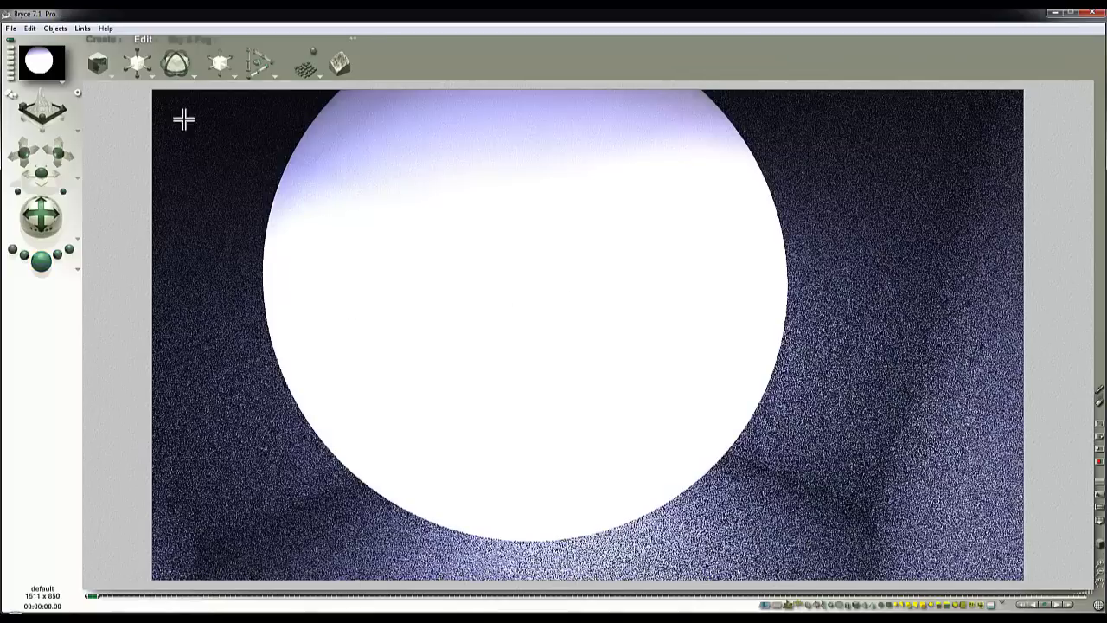
Drop the finished render and bring the editing tools back over the wireframe scene
left_click(196, 37)
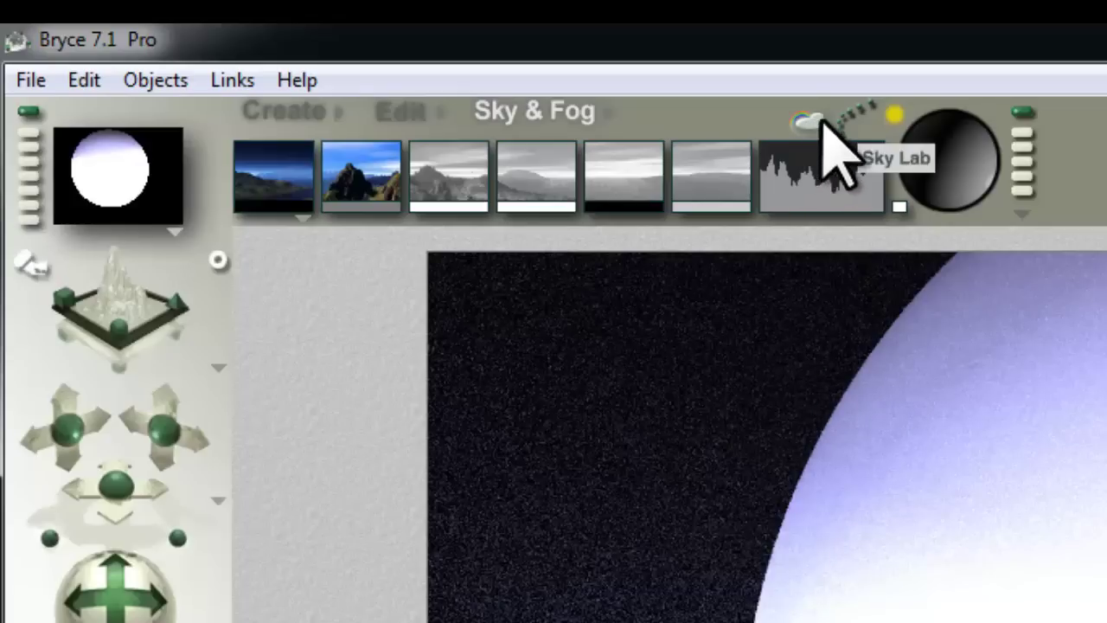
left_click(403, 111)
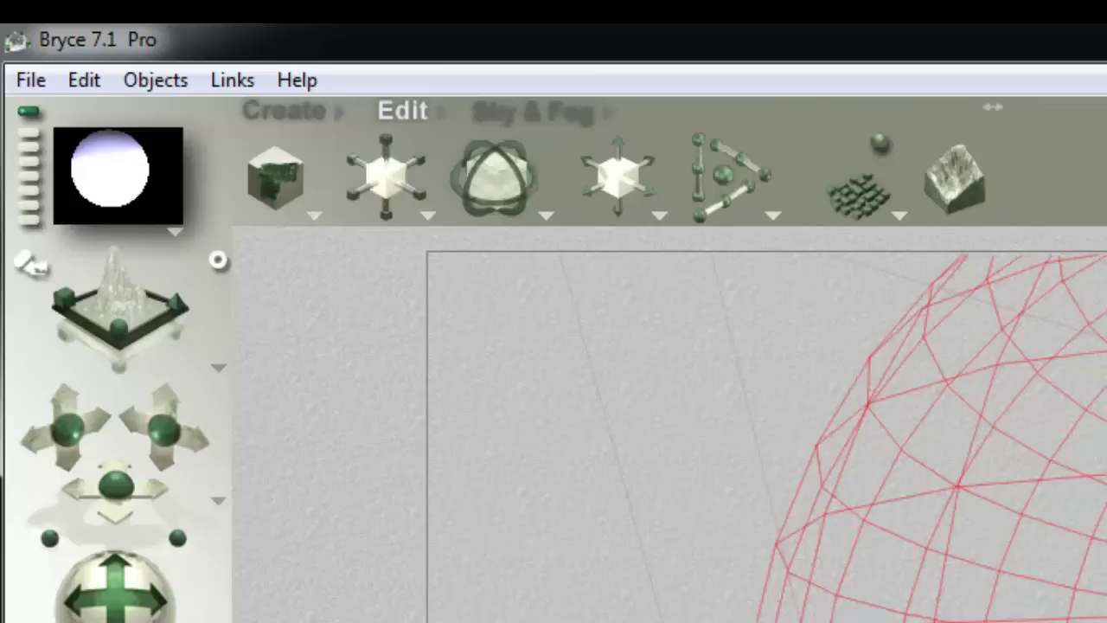
mouse_move(991, 107)
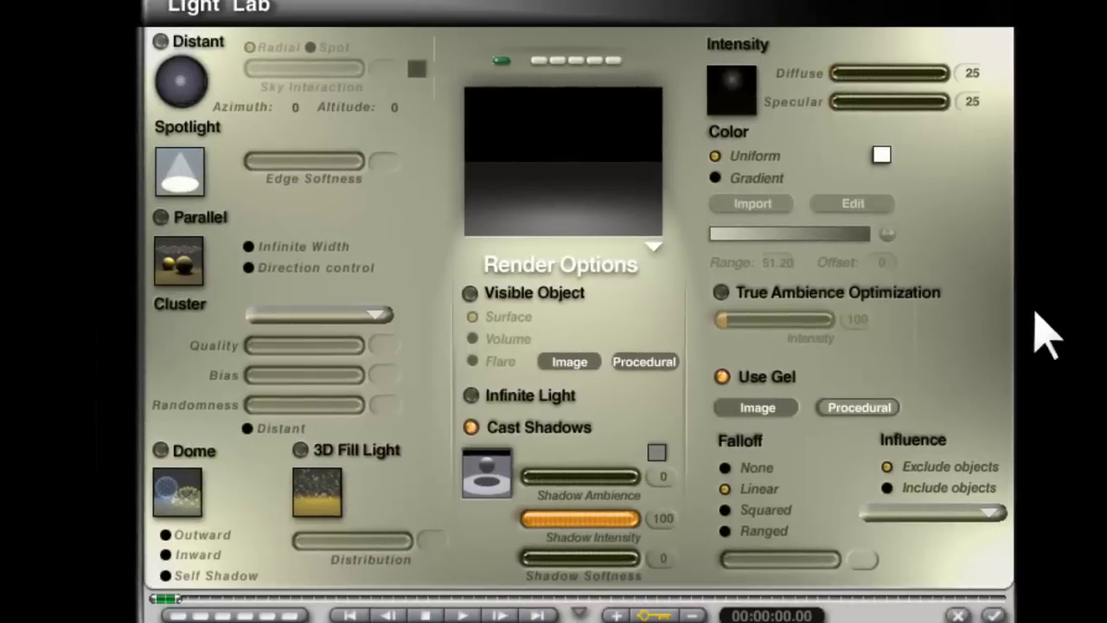
Set the light's Diffuse and Specular intensity to 0 and enable True Ambience Optimization
left_click(972, 74)
type("0")
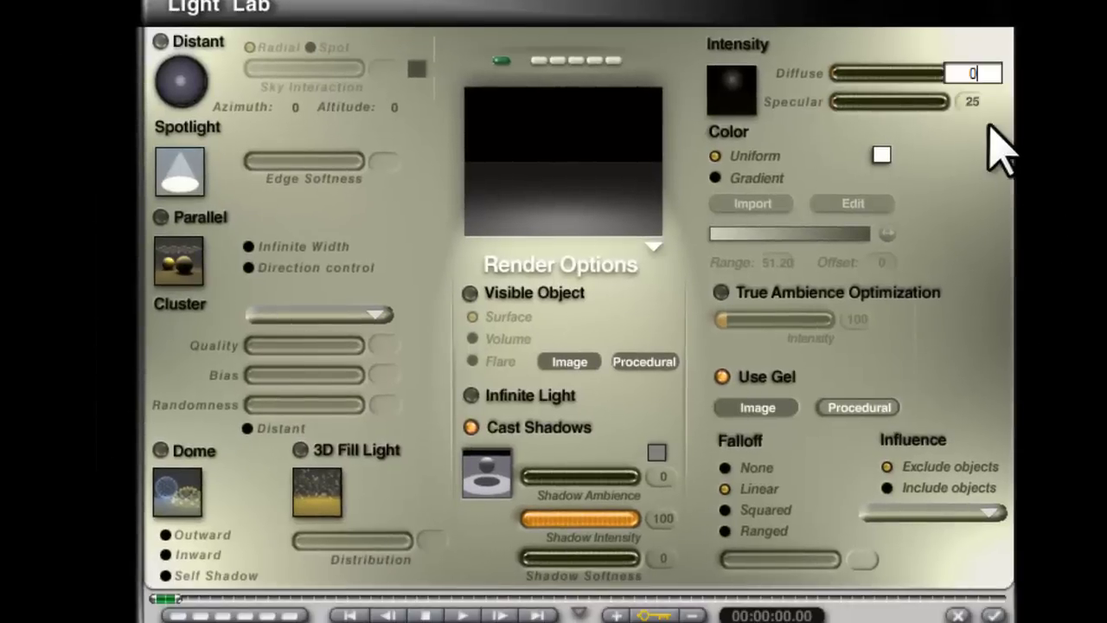
key("Tab")
type("0")
key("Return")
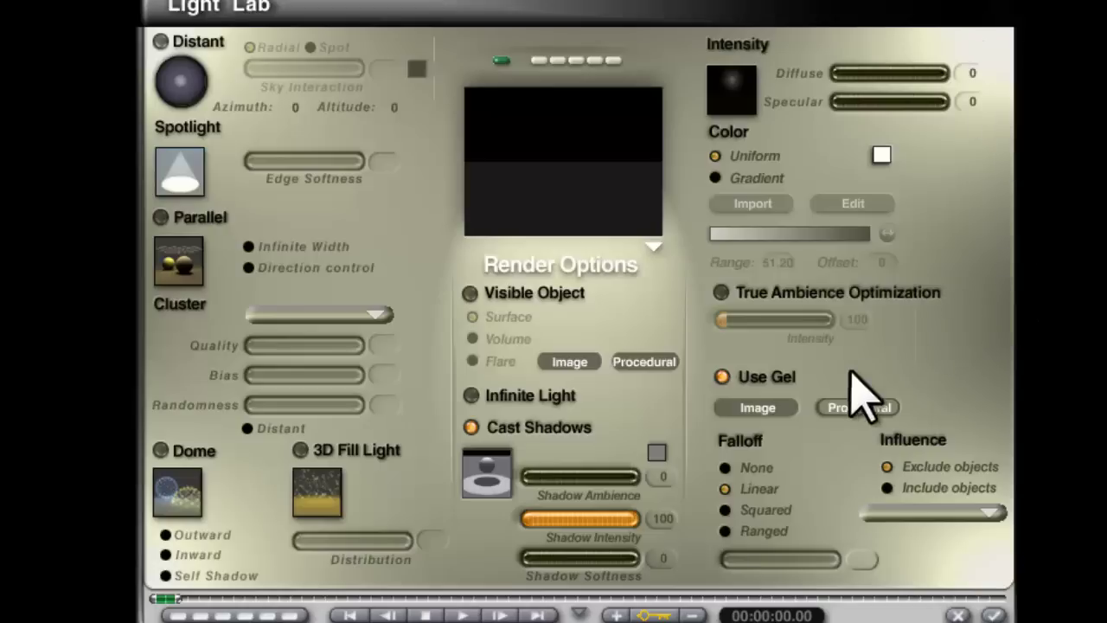
left_click(721, 291)
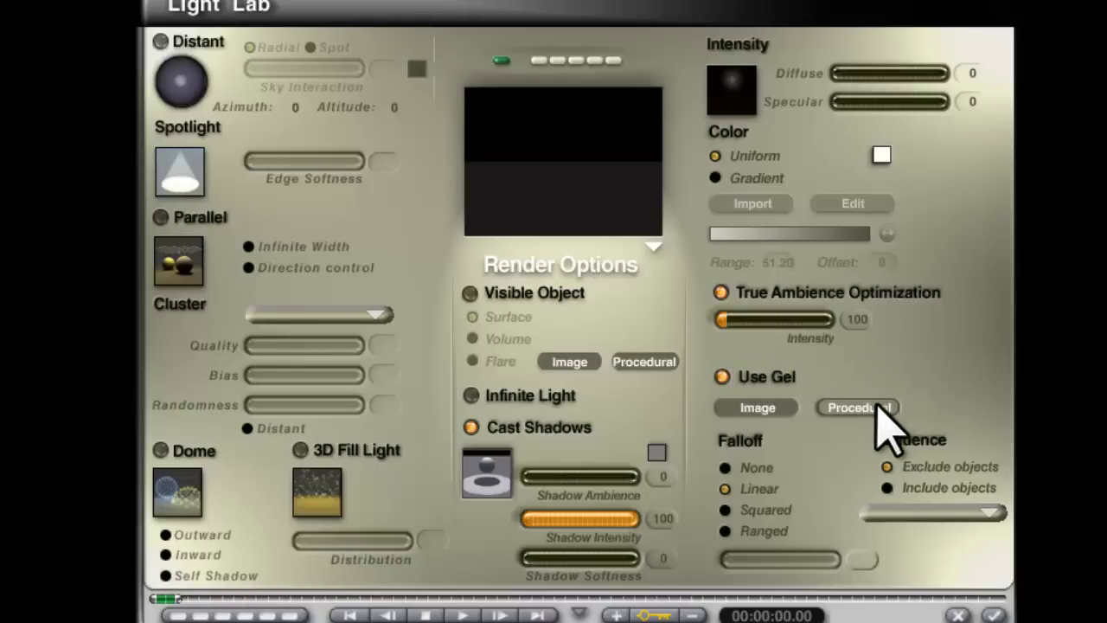
Reset the light material's transparency to 0 and make the light include only the Background object
left_click(859, 407)
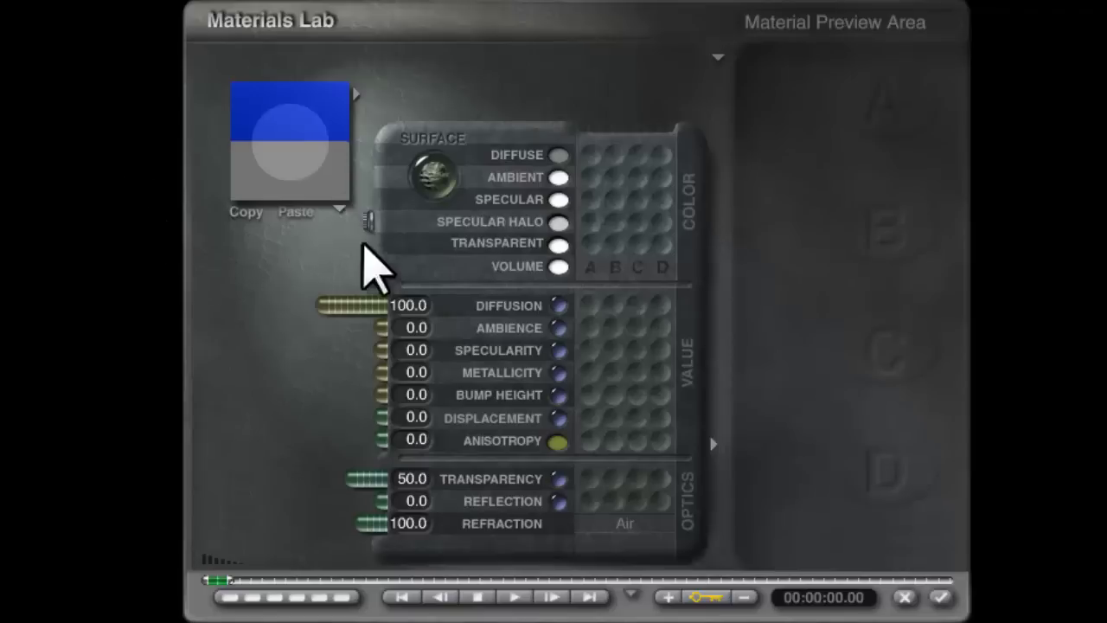
left_click(370, 268)
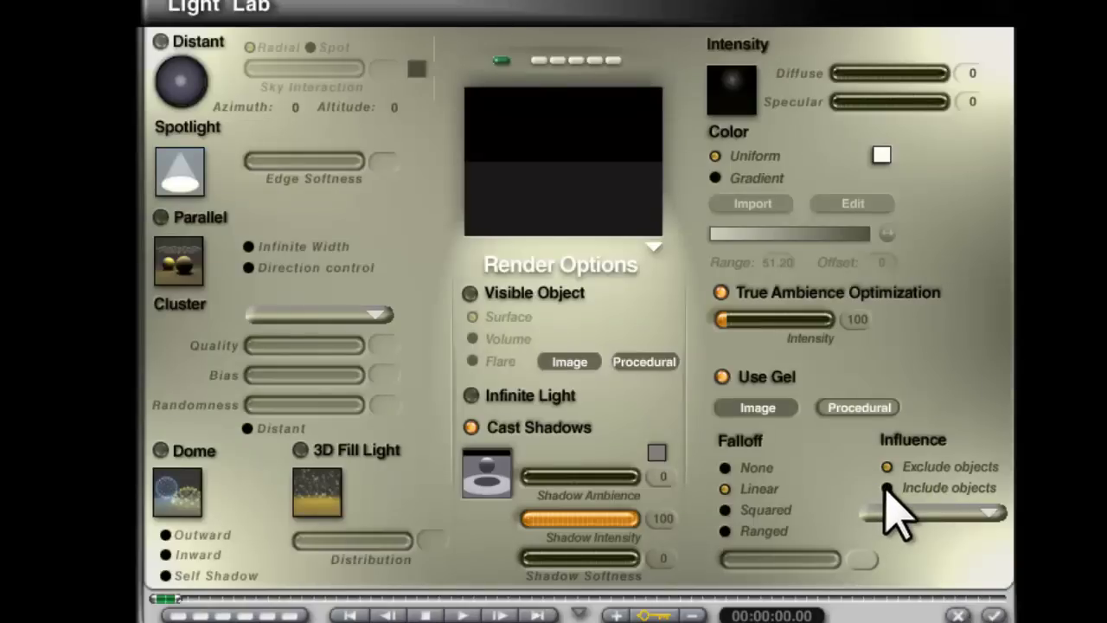
left_click(887, 488)
left_click(931, 513)
left_click(982, 552)
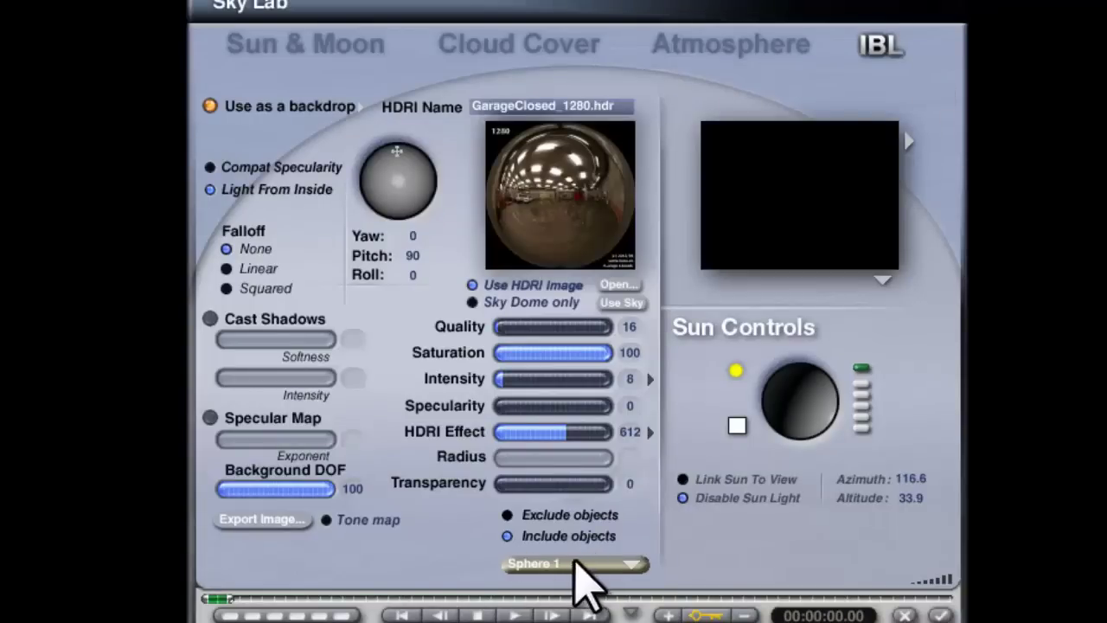
Review the HDRI include-objects list without changing it and close Sky Lab
left_click(576, 564)
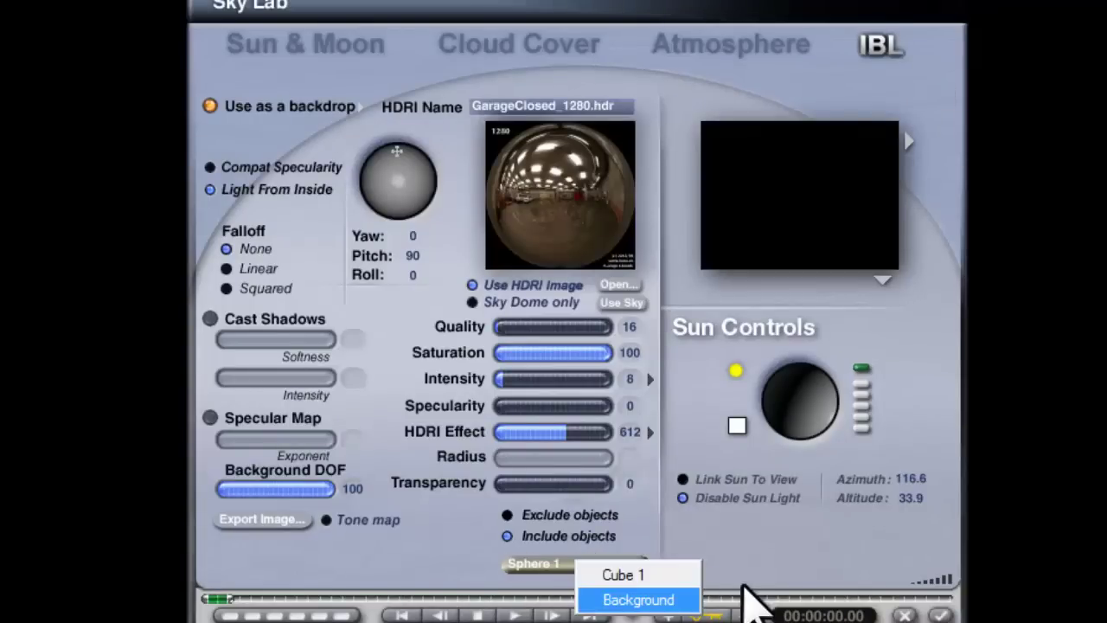
left_click(822, 587)
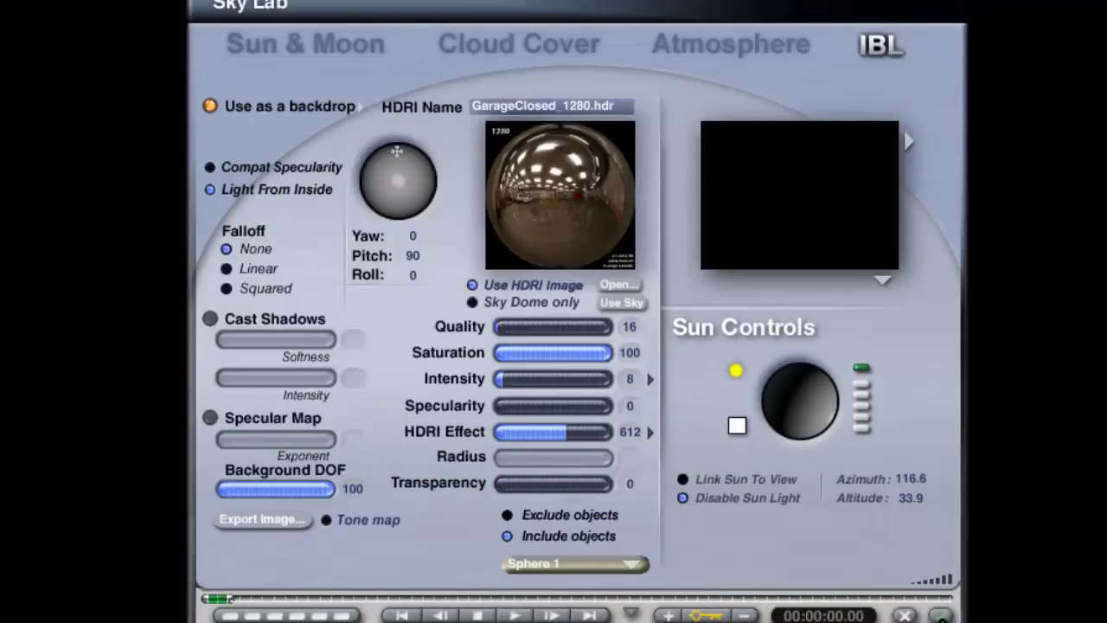
left_click(940, 615)
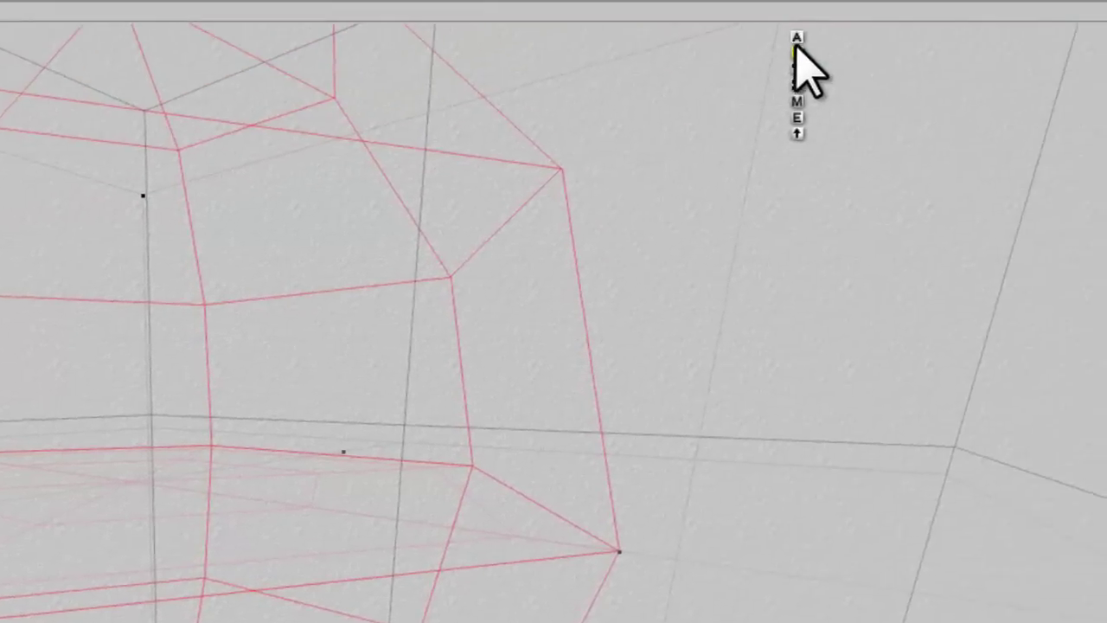
Rename the radial light to Background and assign it the orange family (Family 20)
left_click(797, 36)
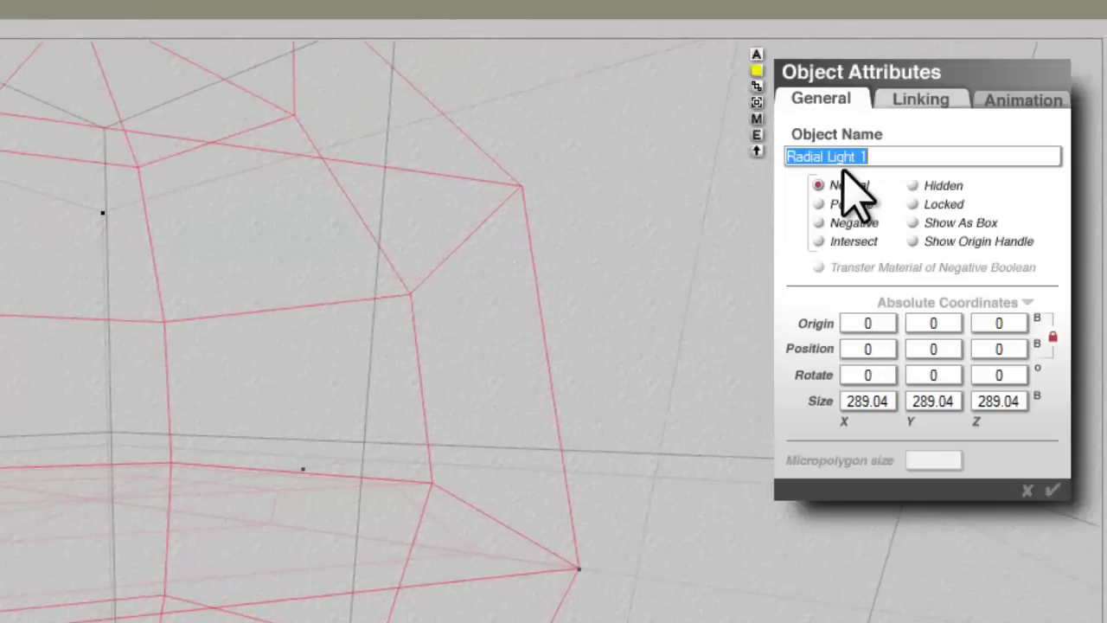
type("Bav")
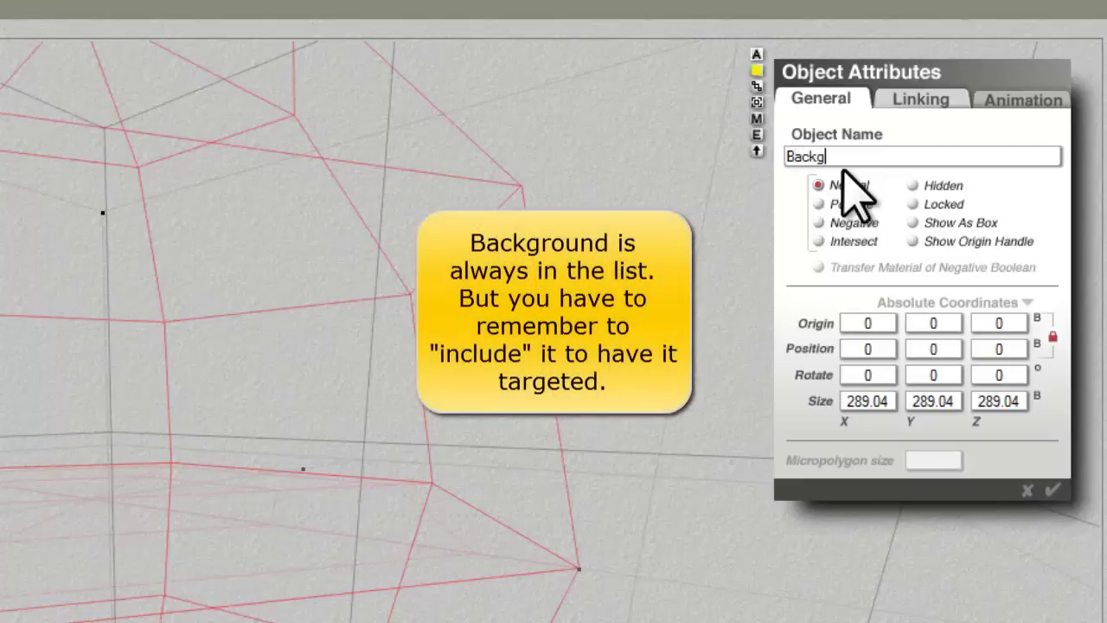
key("Return")
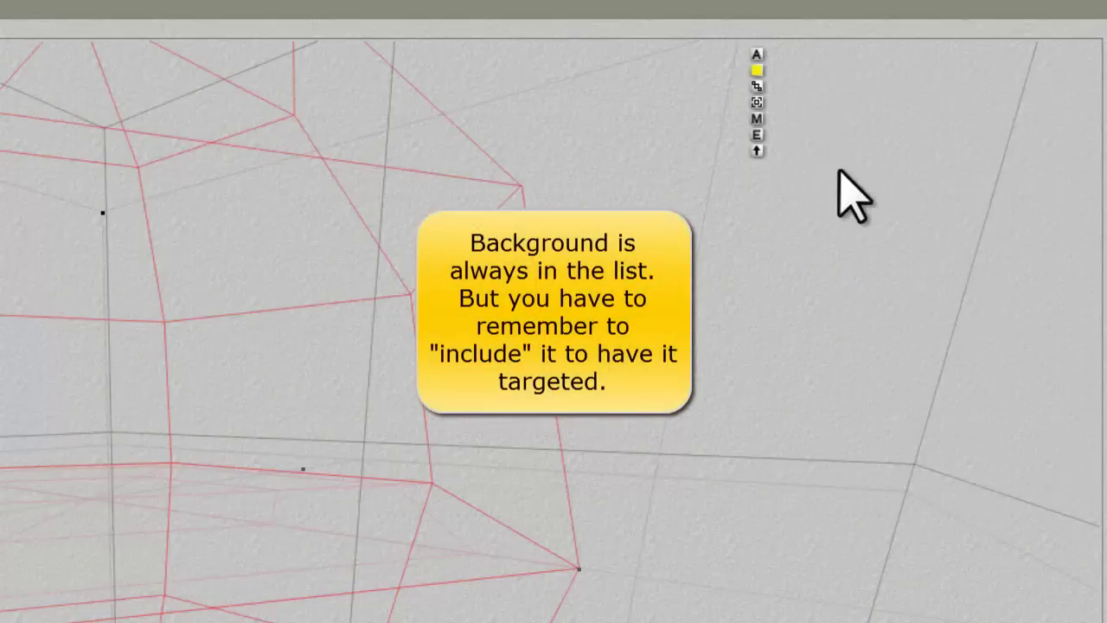
left_click(757, 70)
double_click(908, 192)
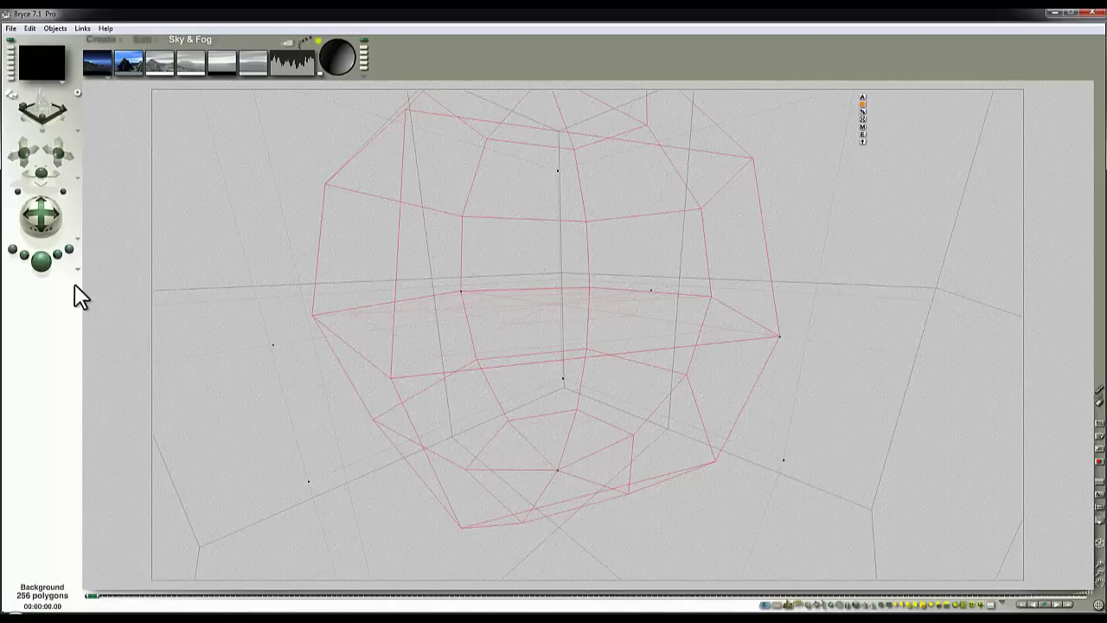
Start a test render, stop it, and return to the wireframe scene
left_click(43, 264)
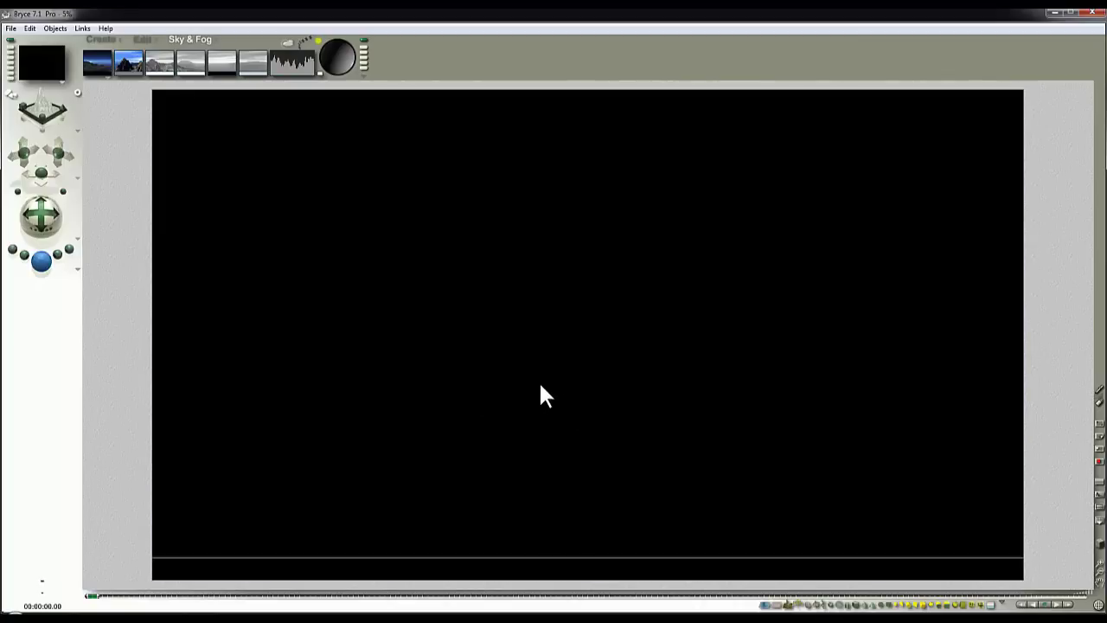
left_click(539, 381)
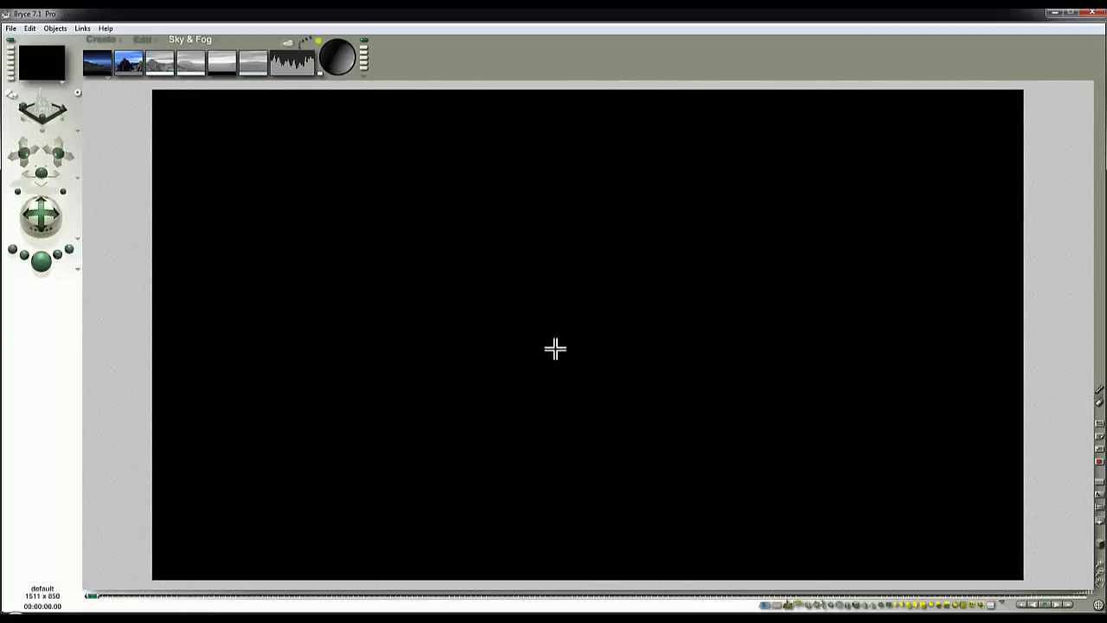
left_click(636, 320)
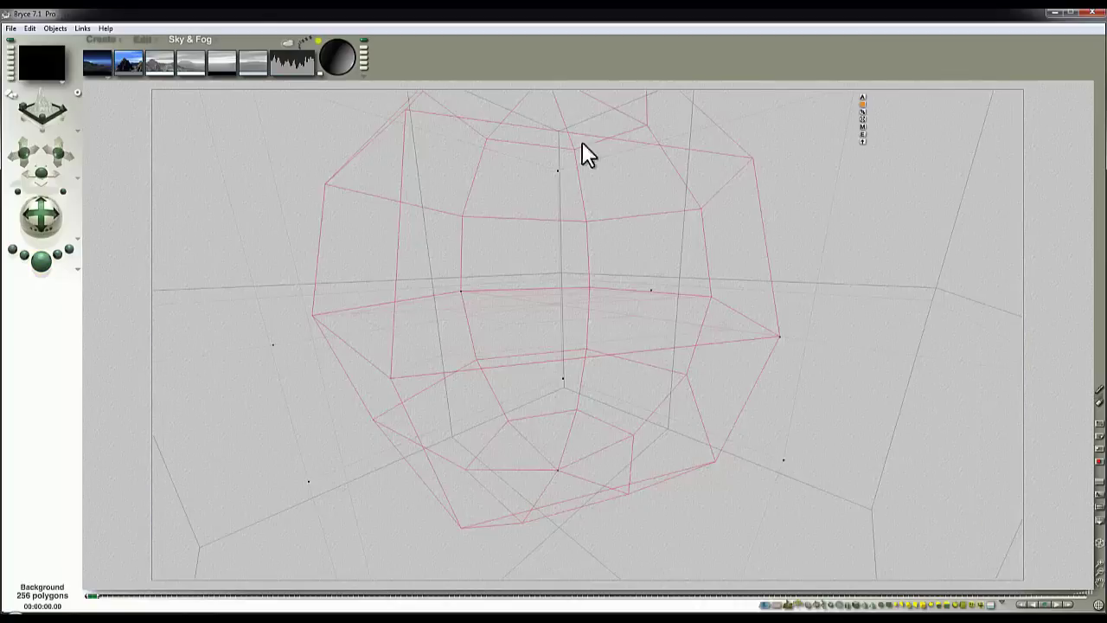
Choose Background in Sky Lab's HDRI Include objects list and confirm
left_click(287, 42)
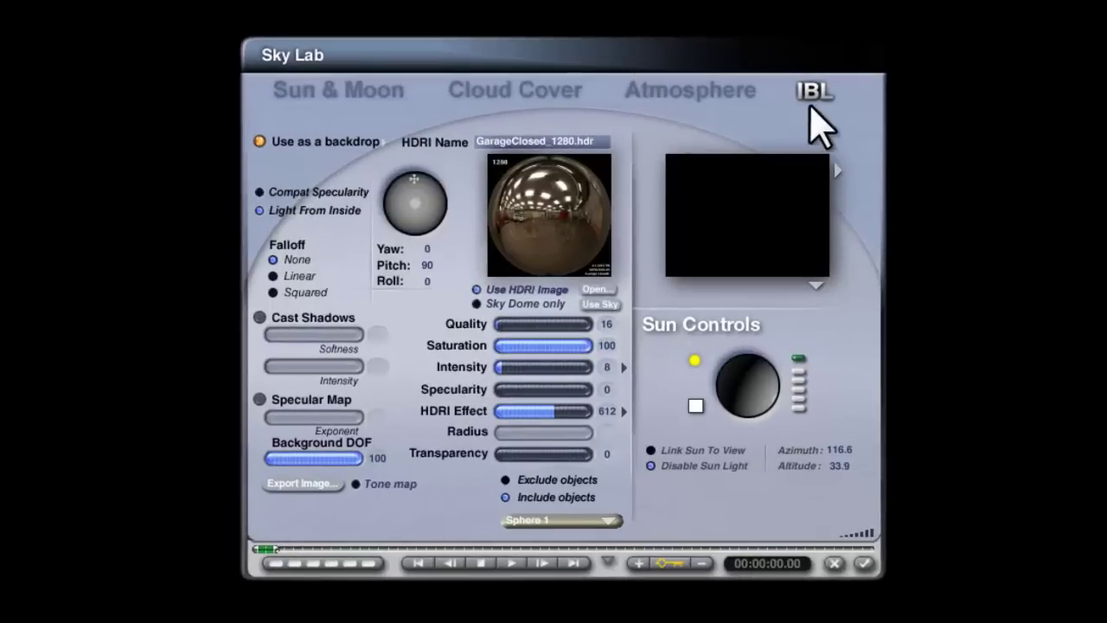
left_click(605, 520)
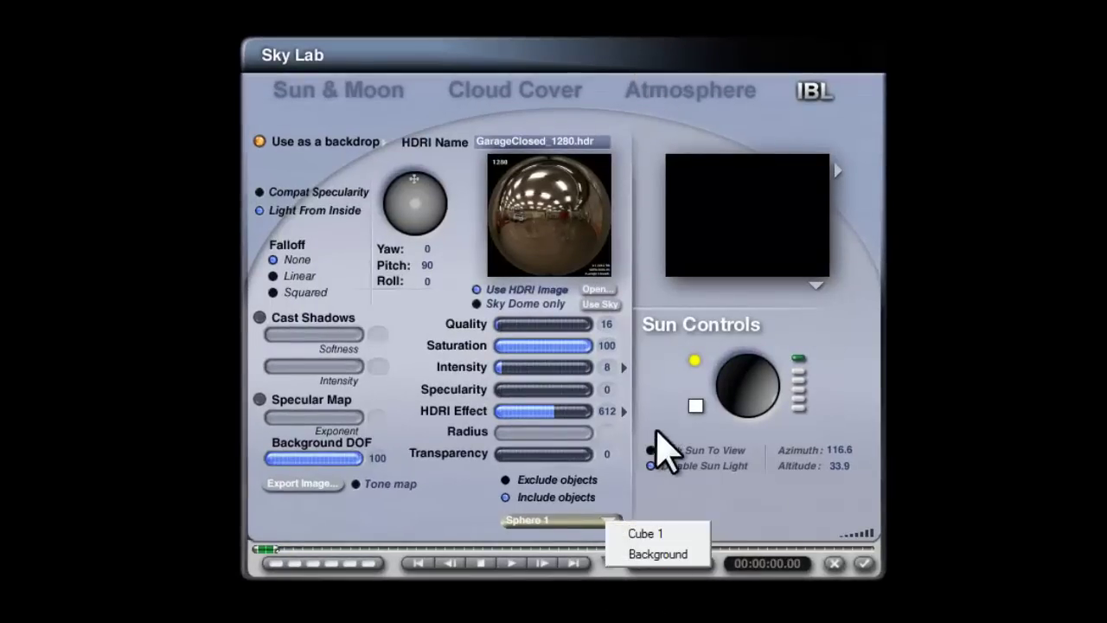
left_click(662, 558)
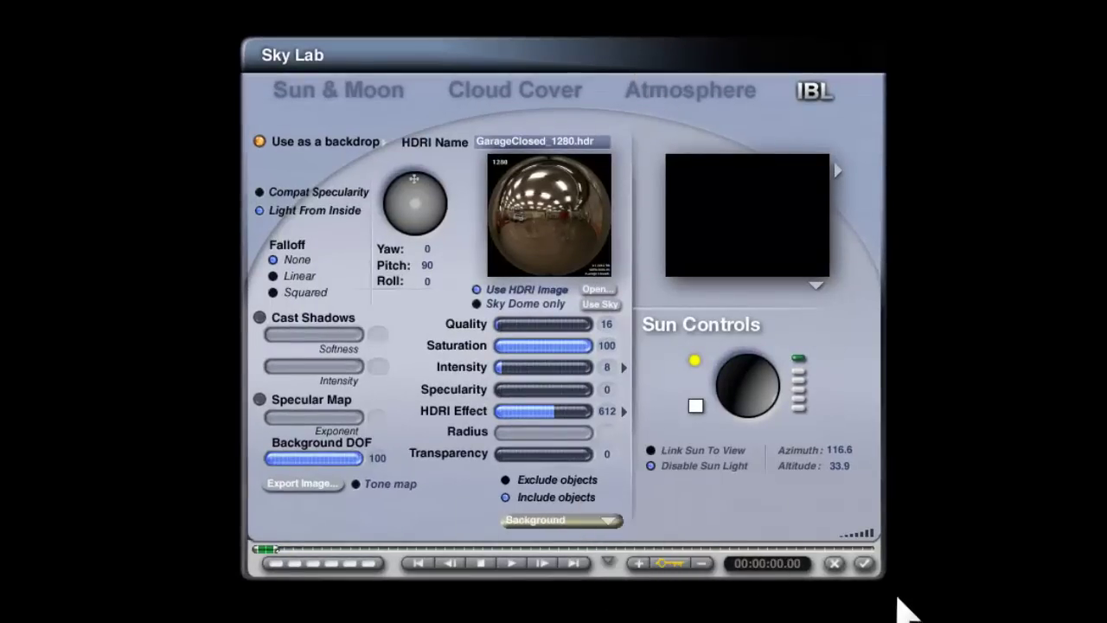
left_click(863, 563)
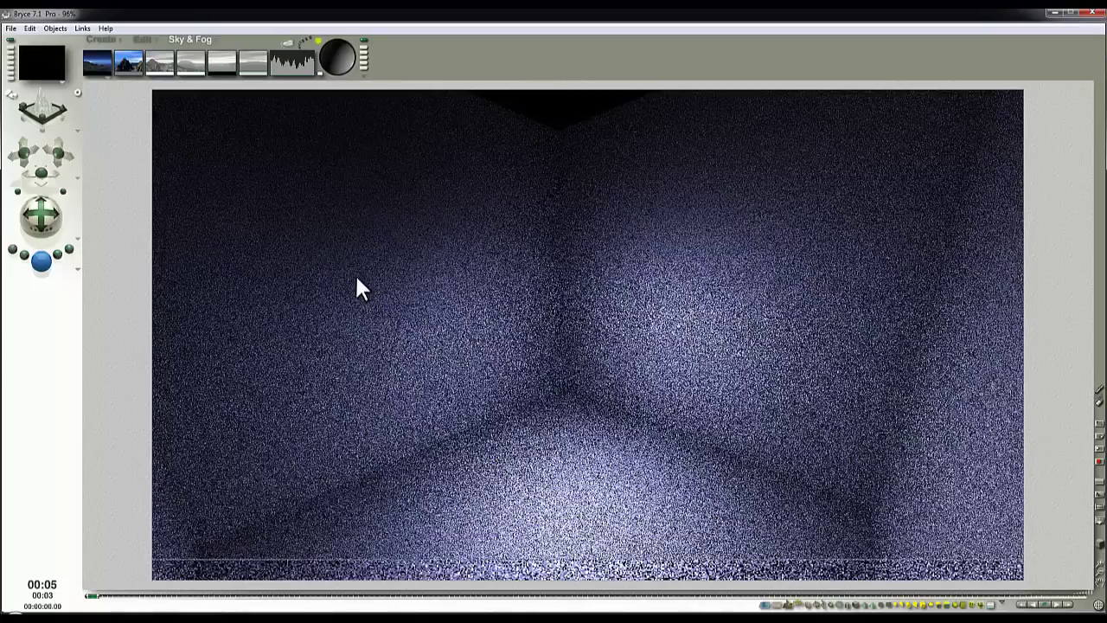
left_click(100, 40)
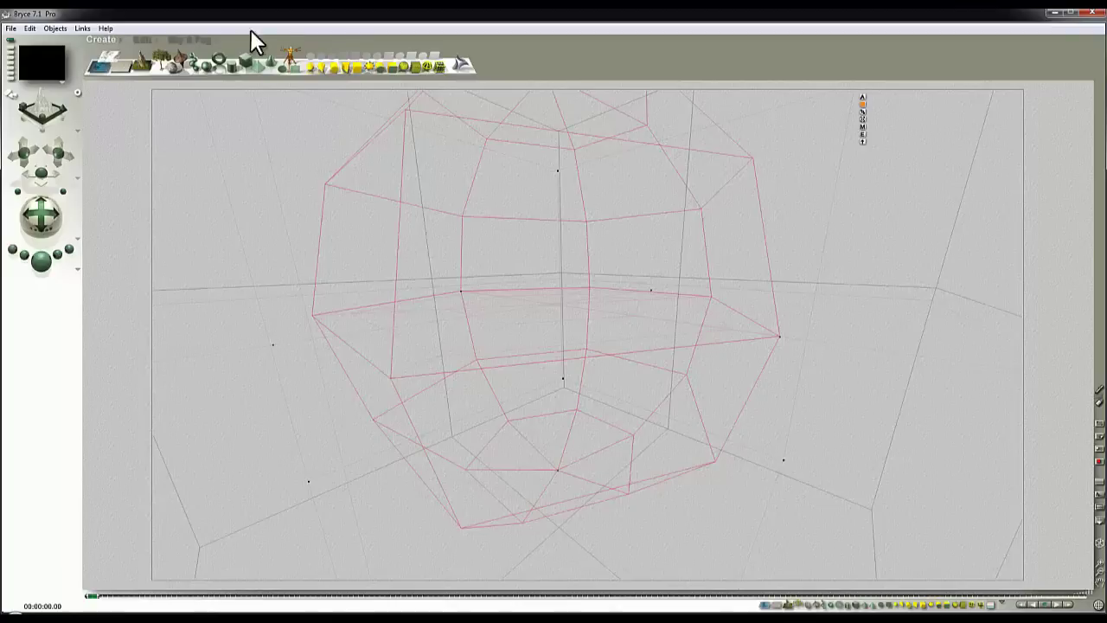
Add a new cube, stretch it into a long thin bar across the room, and test-render it
left_click(246, 63)
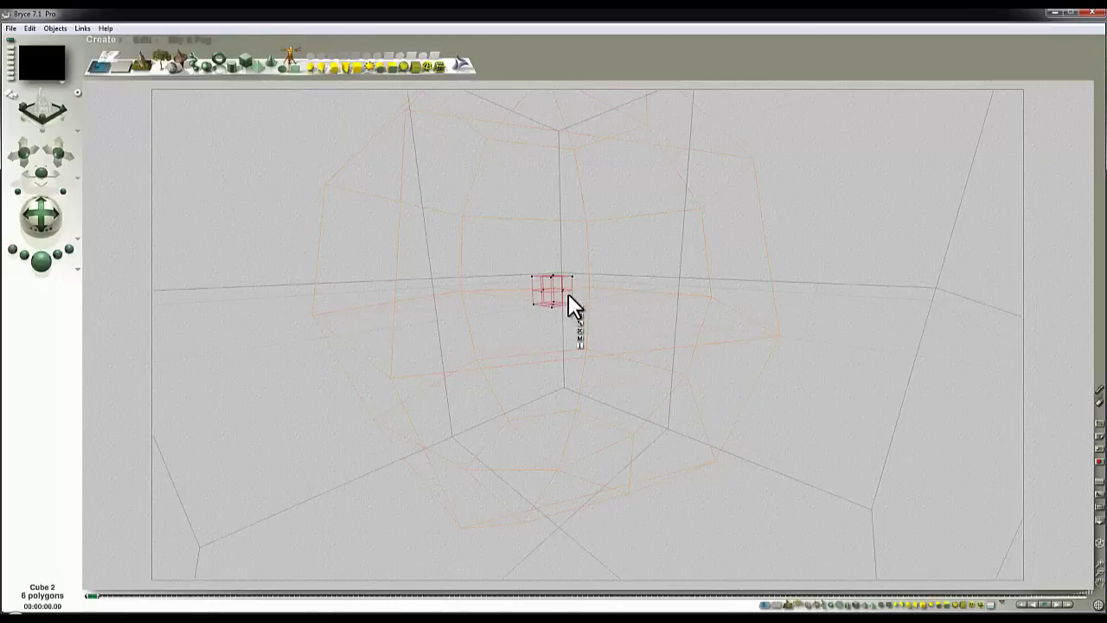
left_click_drag(576, 302, 745, 251)
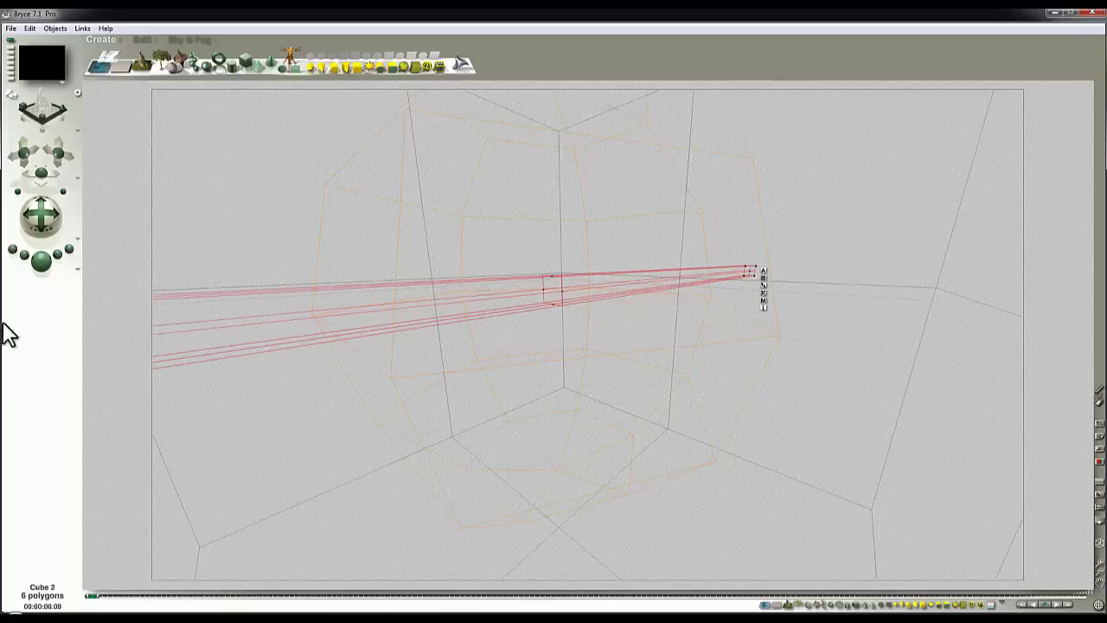
left_click(39, 262)
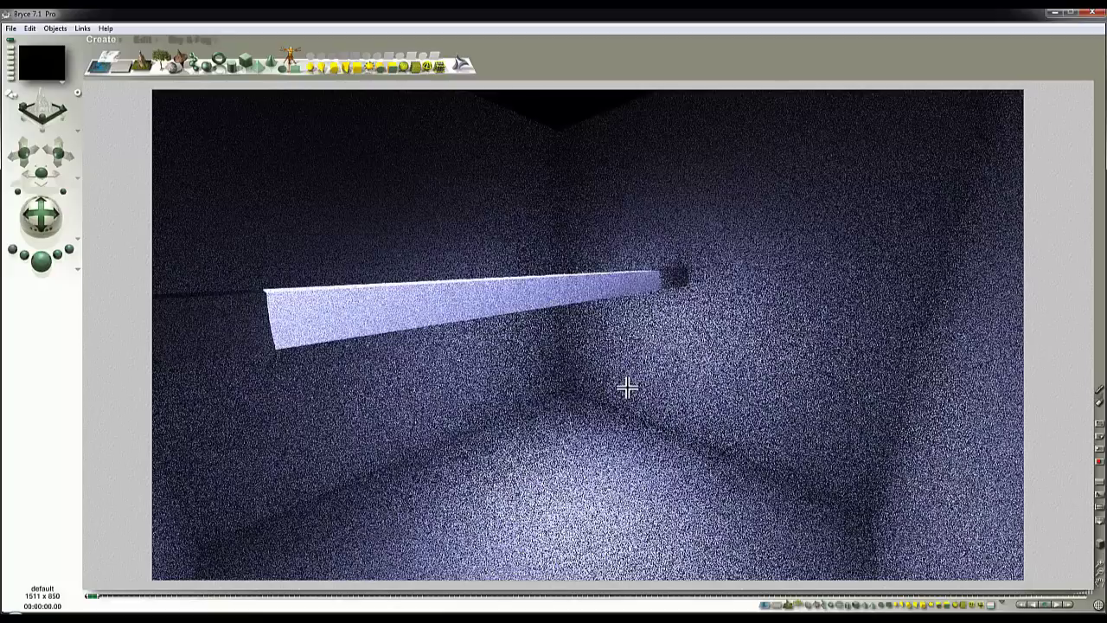
left_click(648, 414)
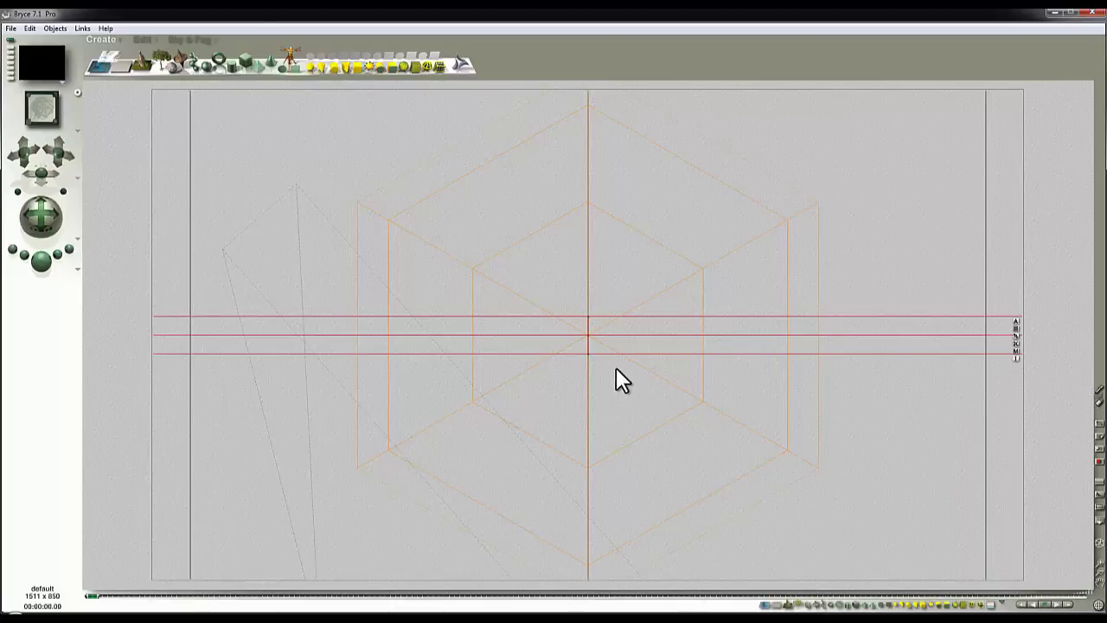
Rotate the bar 90 degrees, move it along Z, and check it in a test render
left_click(142, 40)
left_click_drag(178, 71, 233, 71)
key("4")
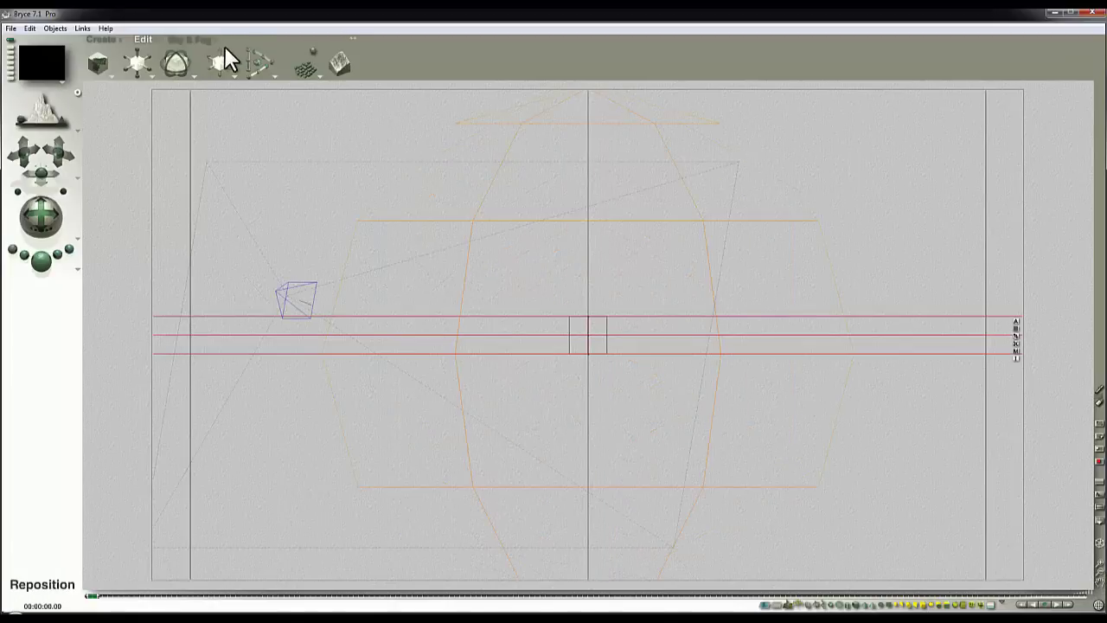
key("1")
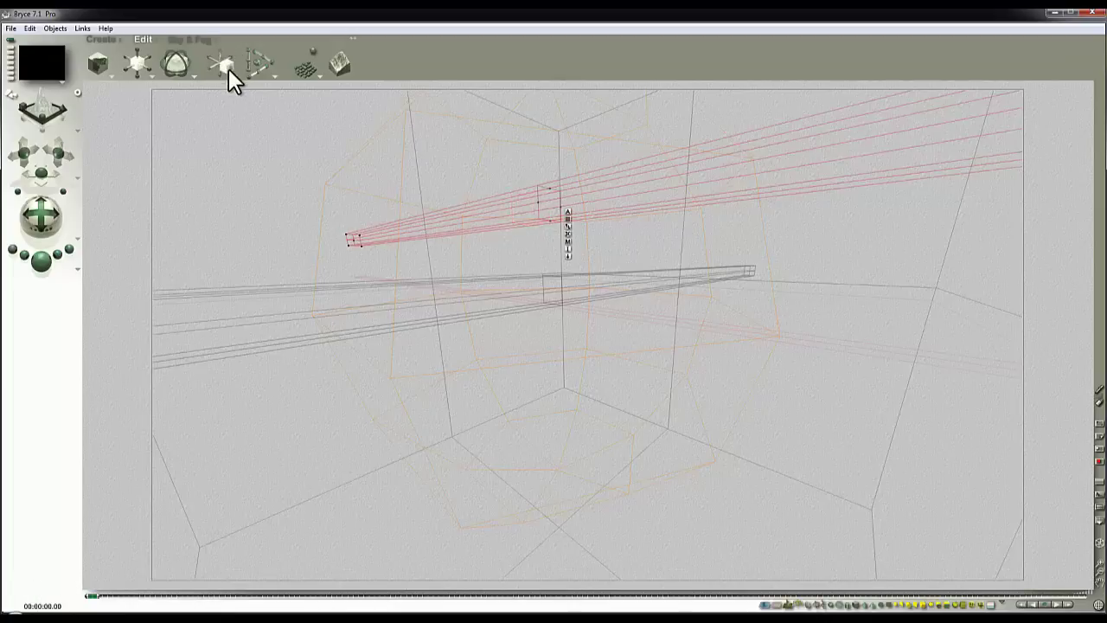
left_click_drag(228, 69, 6, 366)
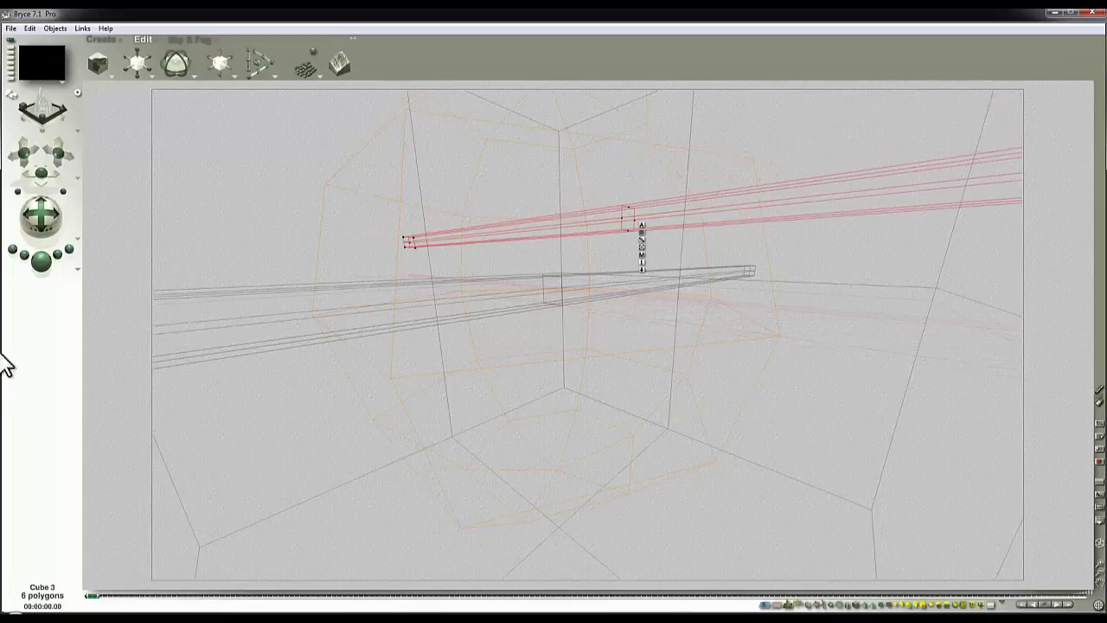
key("ctrl+r")
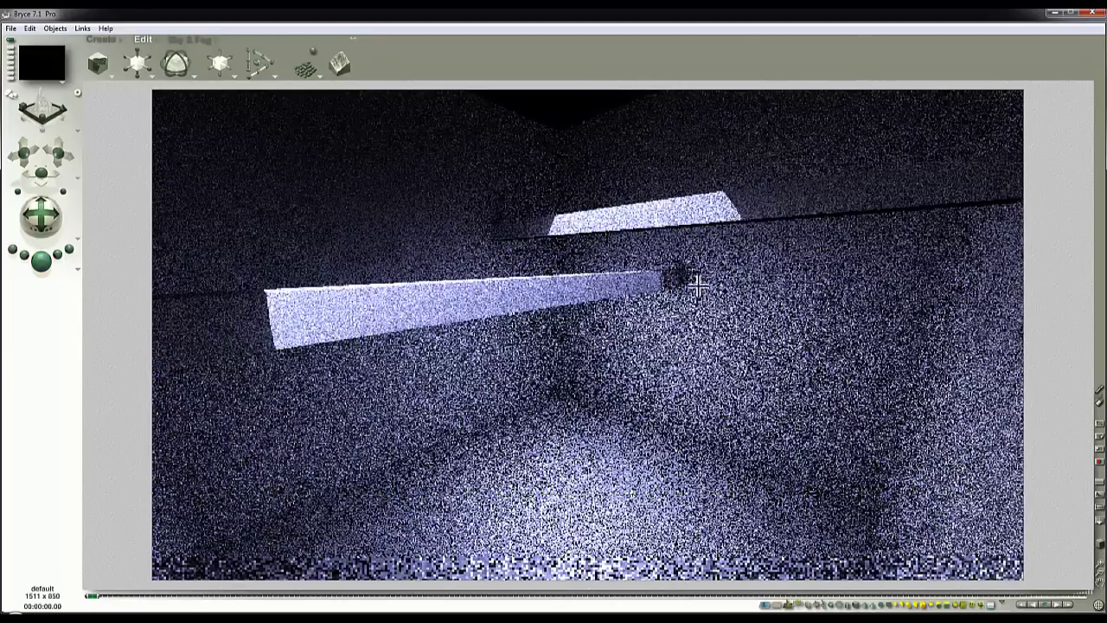
left_click(686, 307)
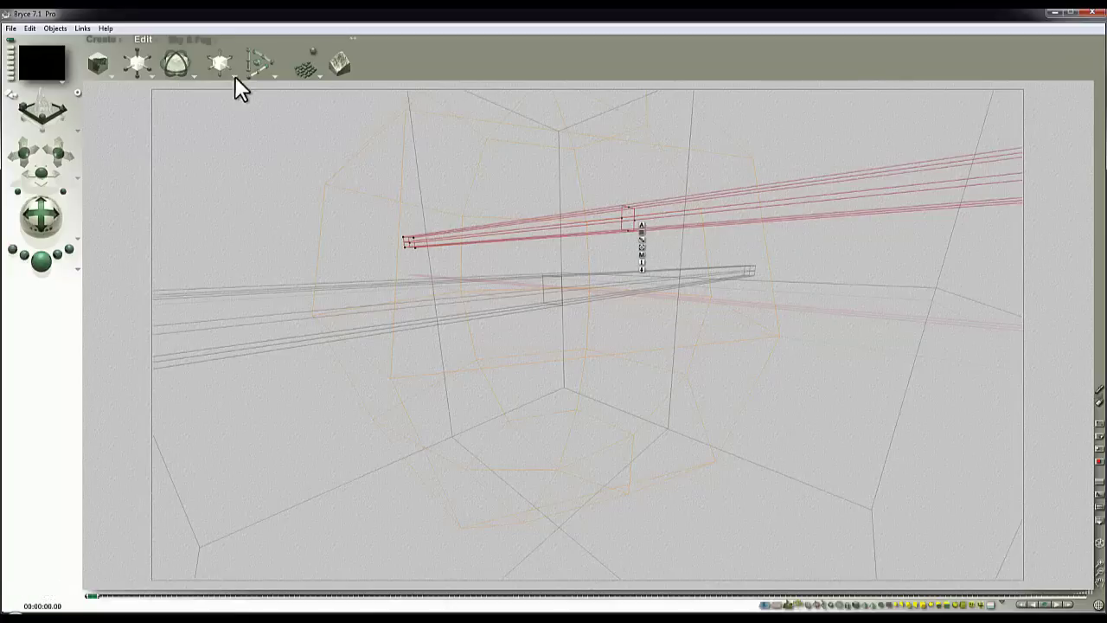
Reposition the boards lower and higher in the room, checking placement with test renders
left_click_drag(237, 87, 237, 177)
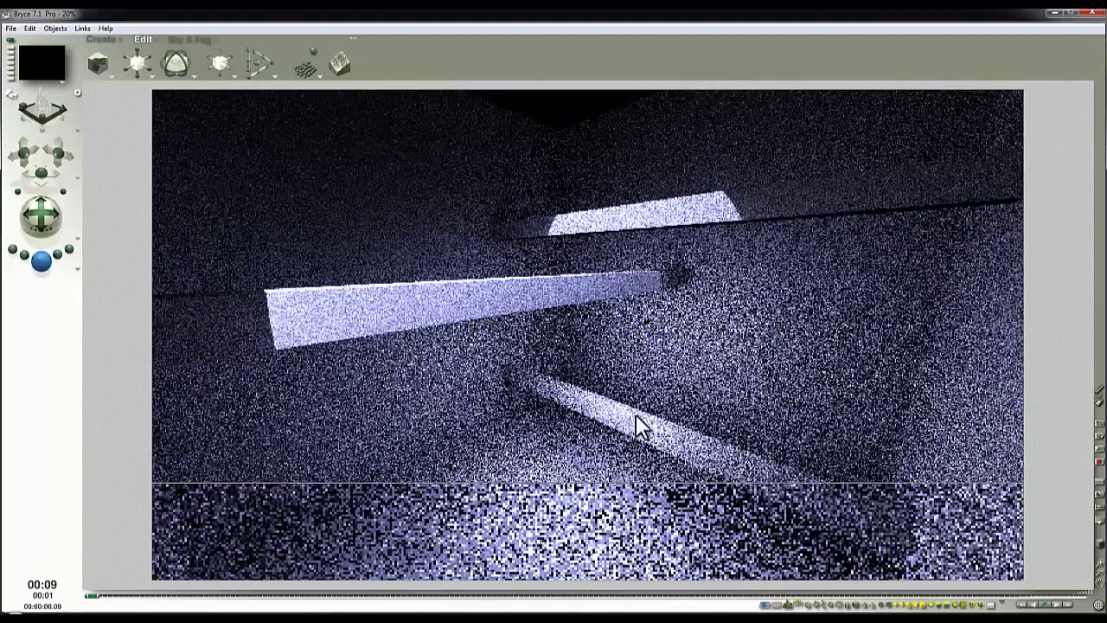
left_click(677, 460)
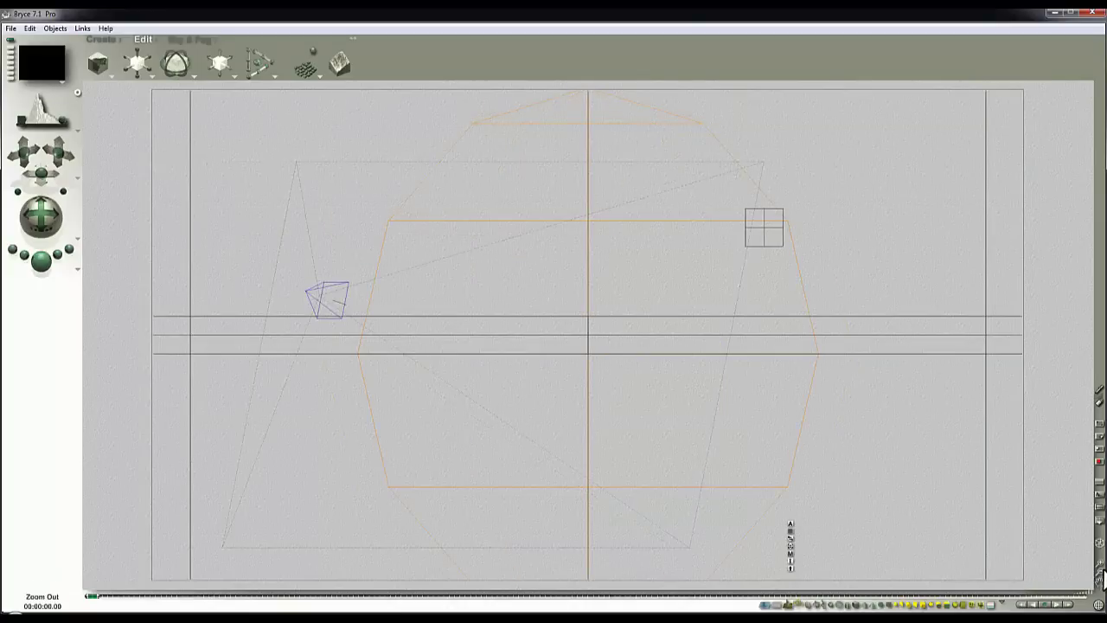
left_click(1098, 580)
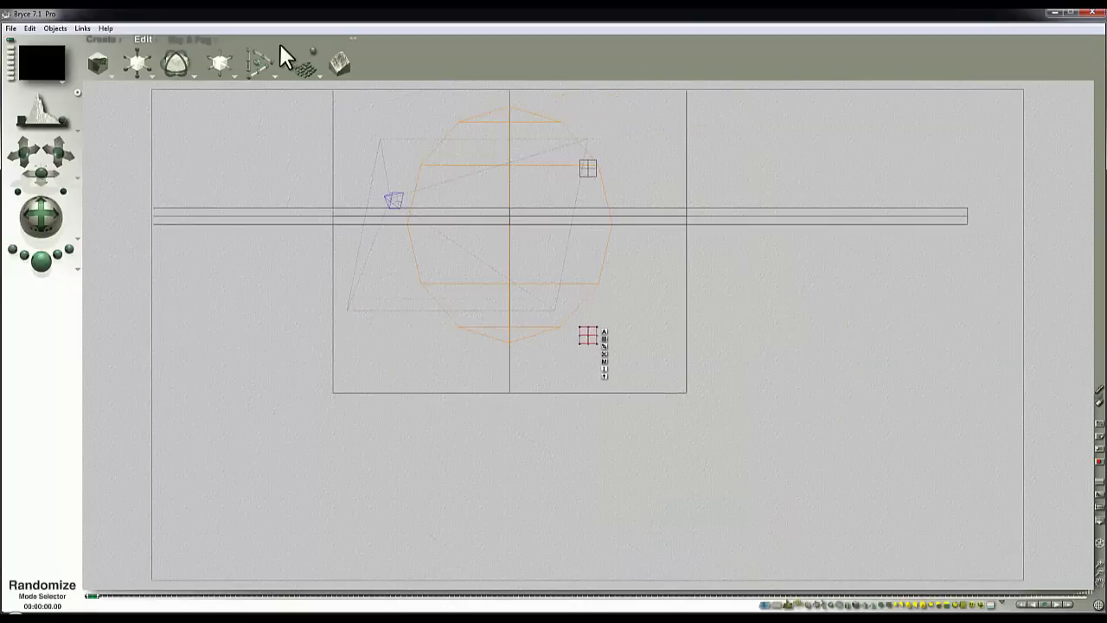
left_click_drag(222, 61, 222, 53)
key("1")
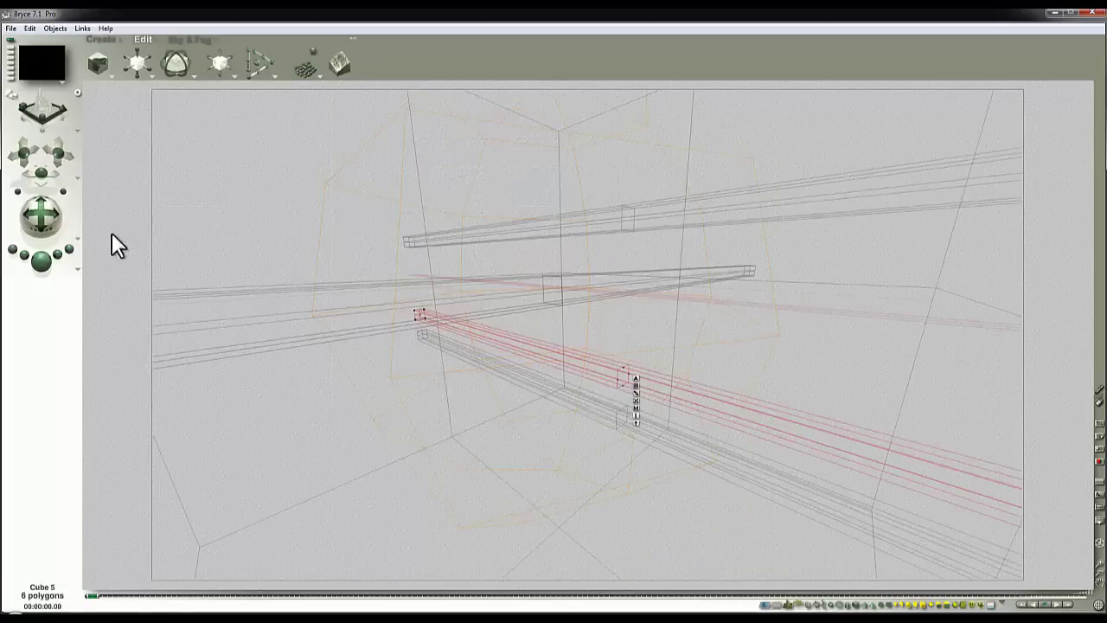
left_click(39, 261)
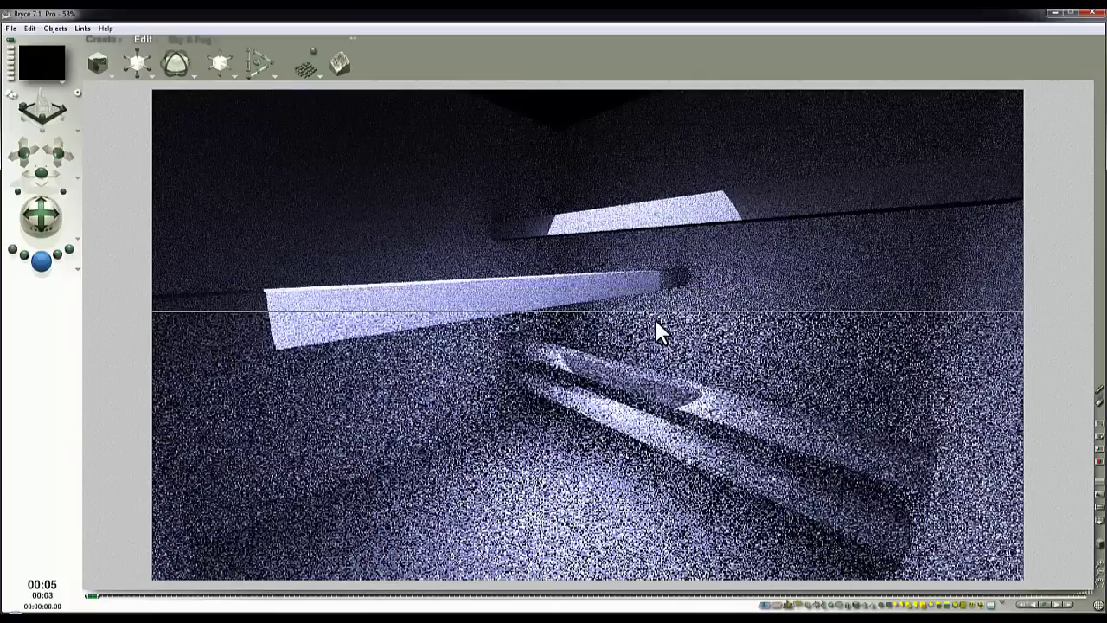
left_click(755, 399)
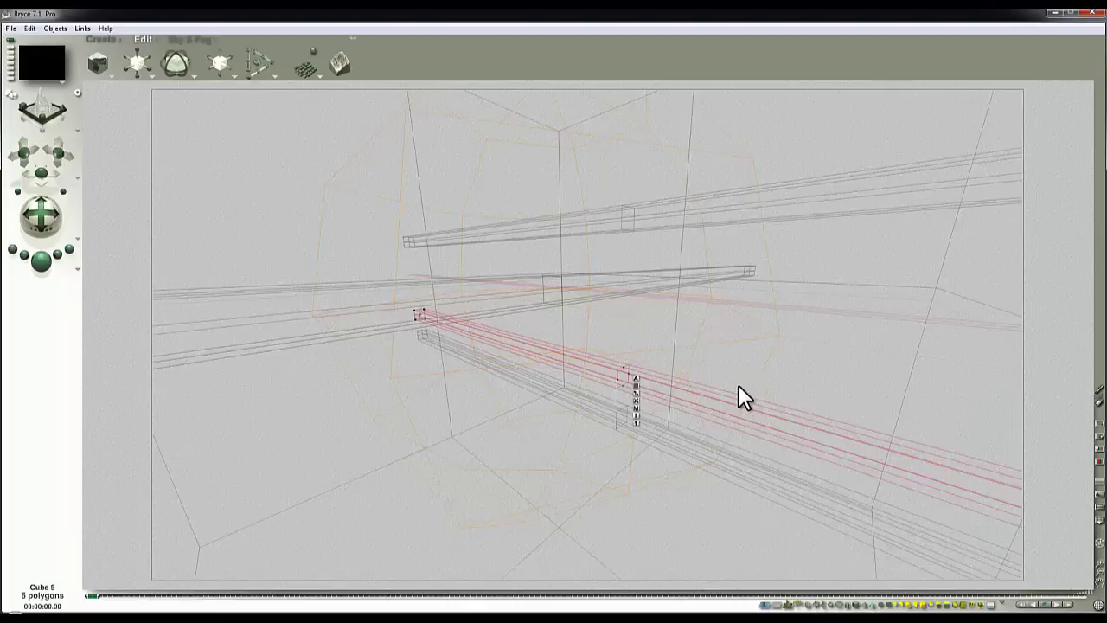
left_click_drag(218, 49, 732, 242)
Select the Background light sphere and set its gel material's Transparency to 100
left_click(752, 237, "ctrl")
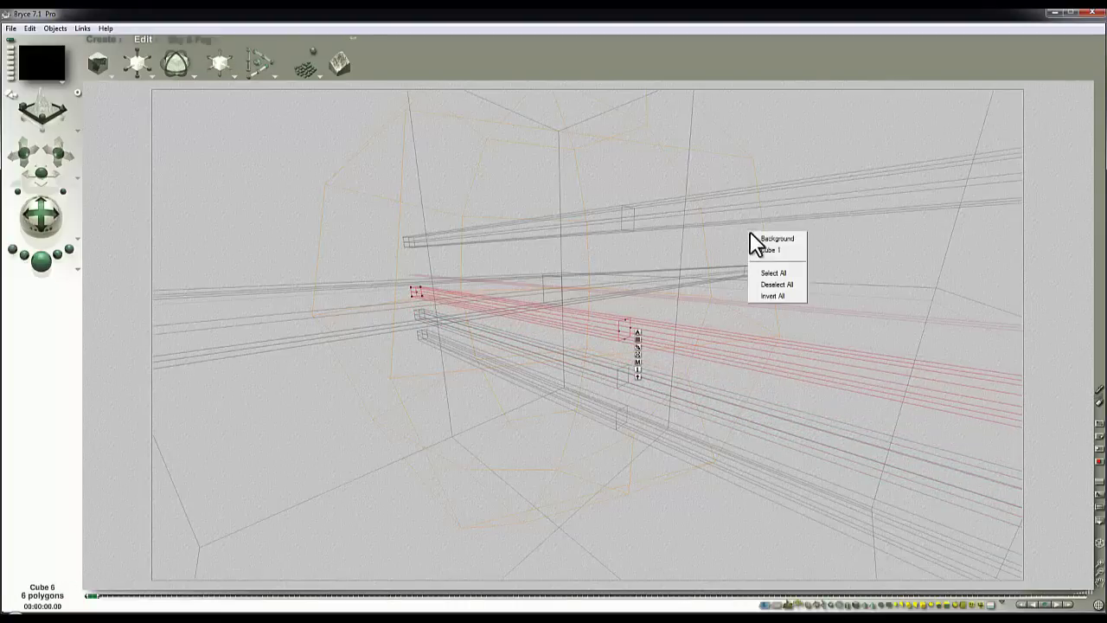
left_click(784, 242)
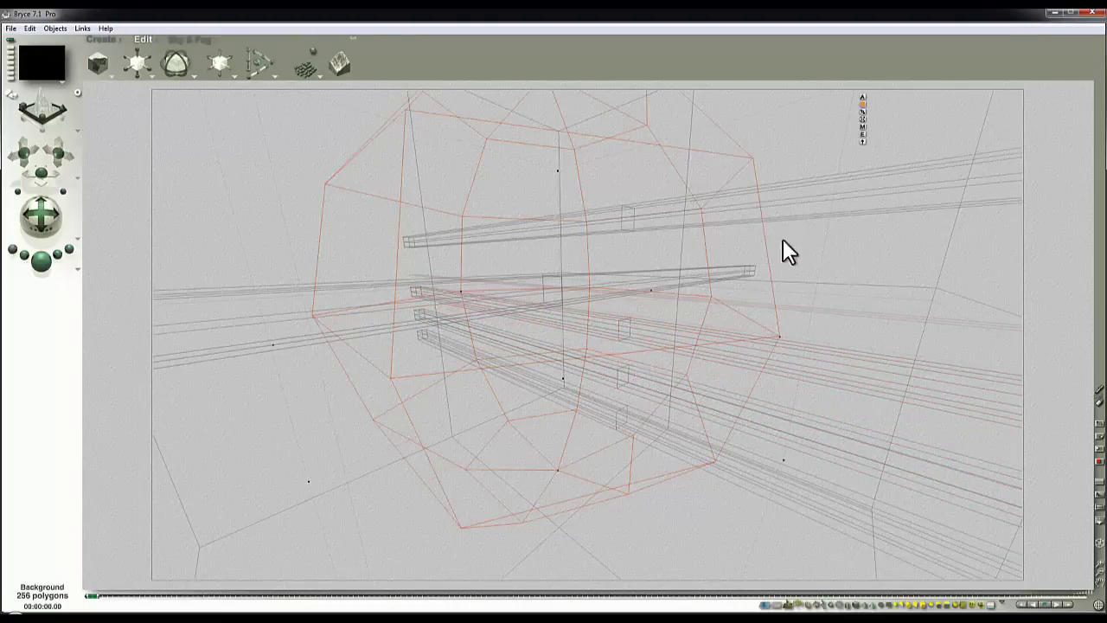
left_click(863, 134)
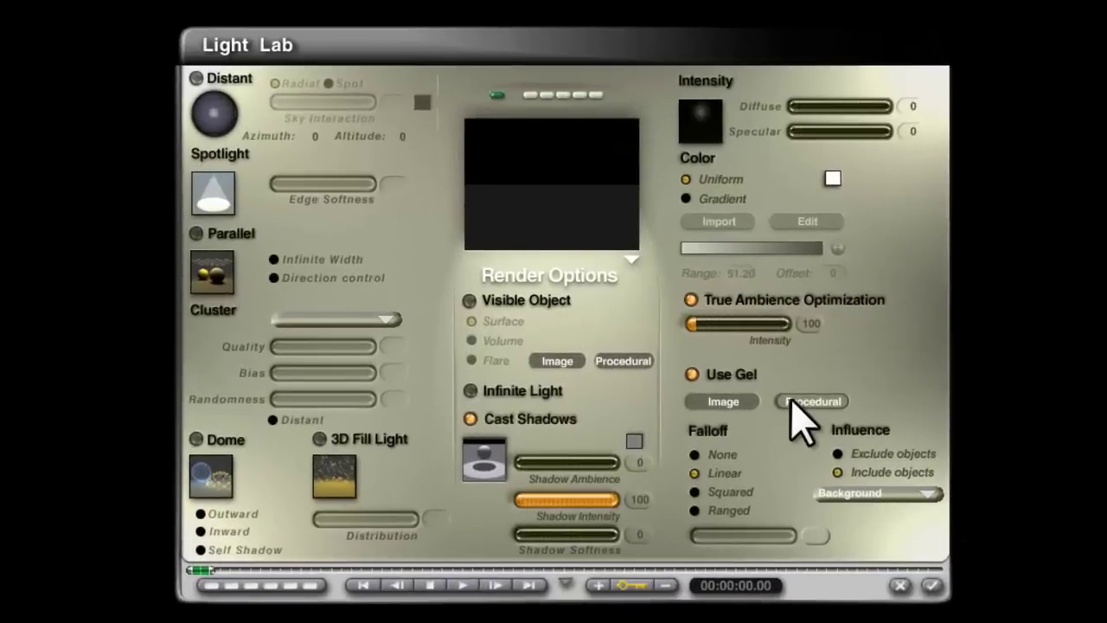
left_click(790, 400)
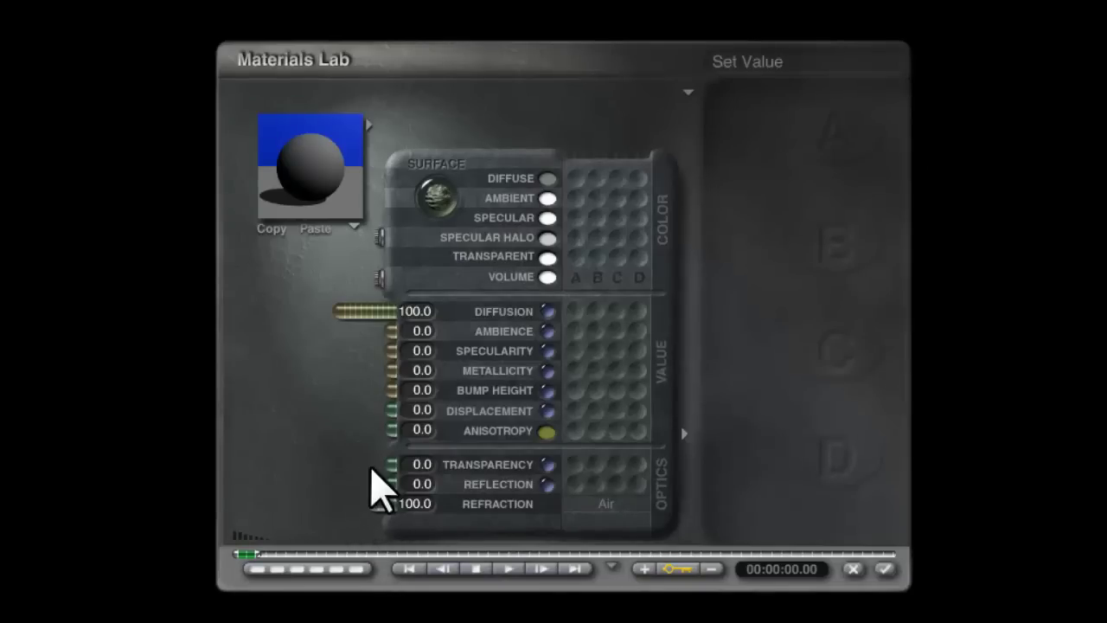
left_click_drag(372, 469, 339, 464)
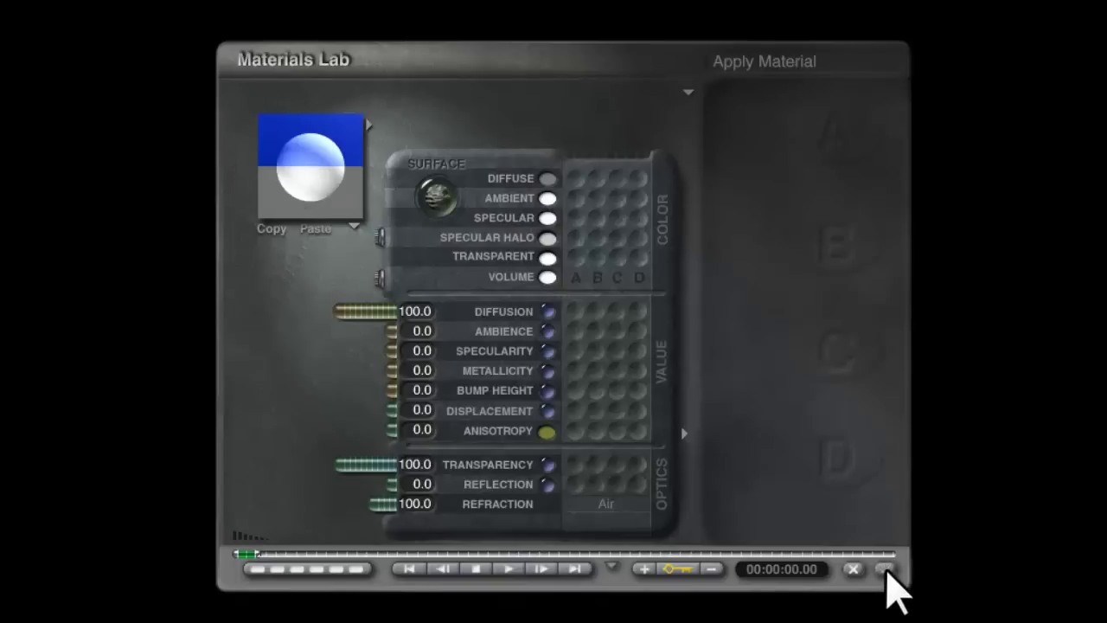
left_click(884, 569)
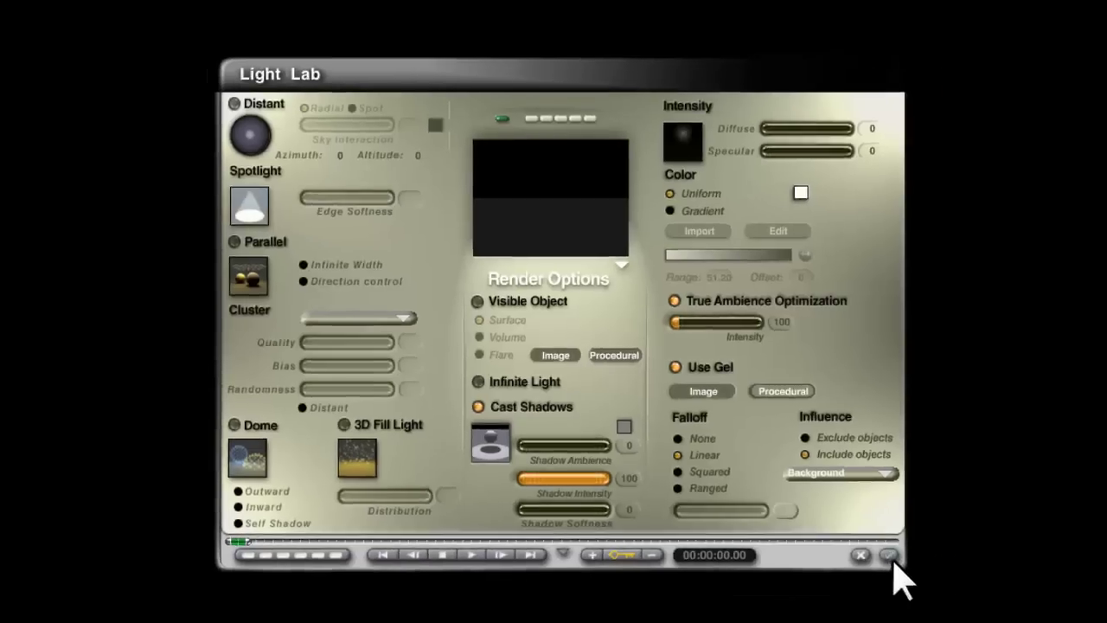
left_click(932, 585)
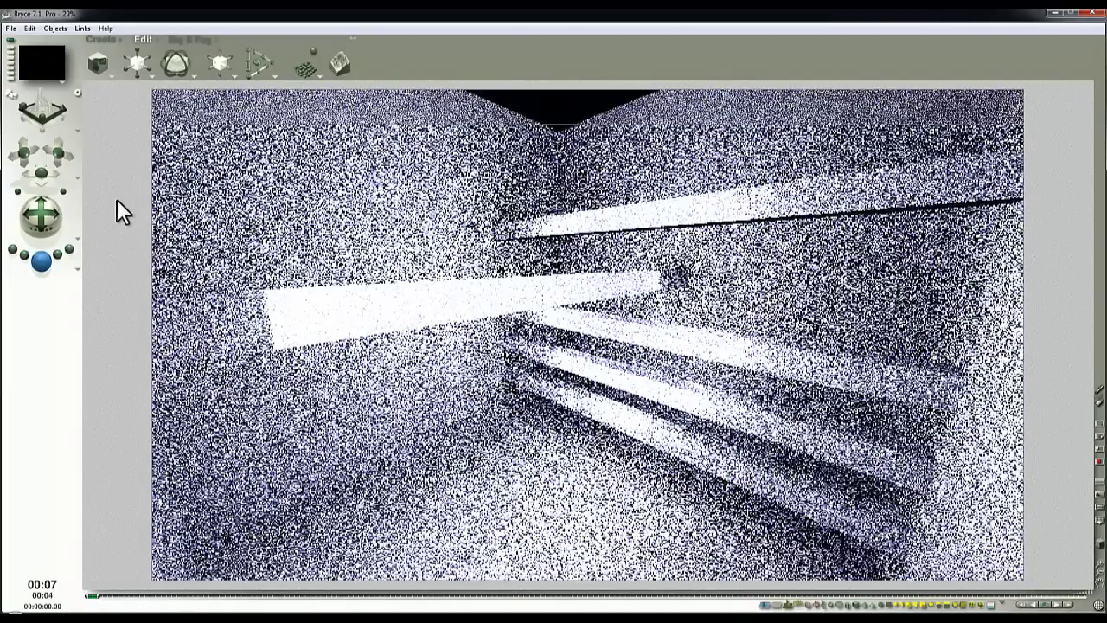
Interrupt the renders and orbit the camera to a new viewpoint around the room
left_click(48, 222)
left_click_drag(48, 222, 50, 232)
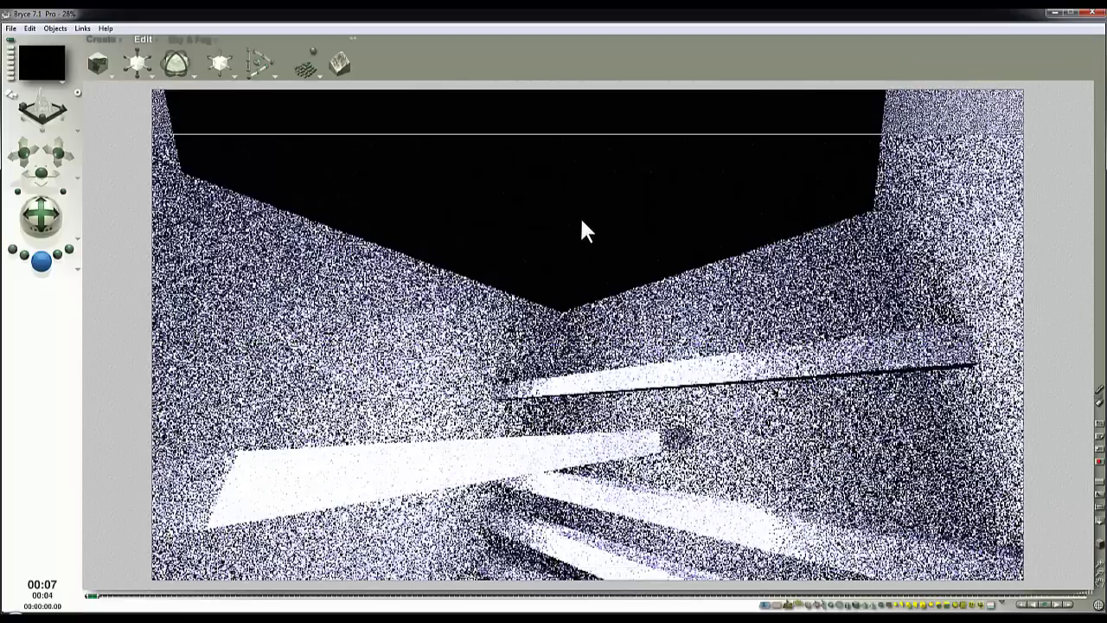
left_click(546, 291)
left_click_drag(23, 227, 42, 253)
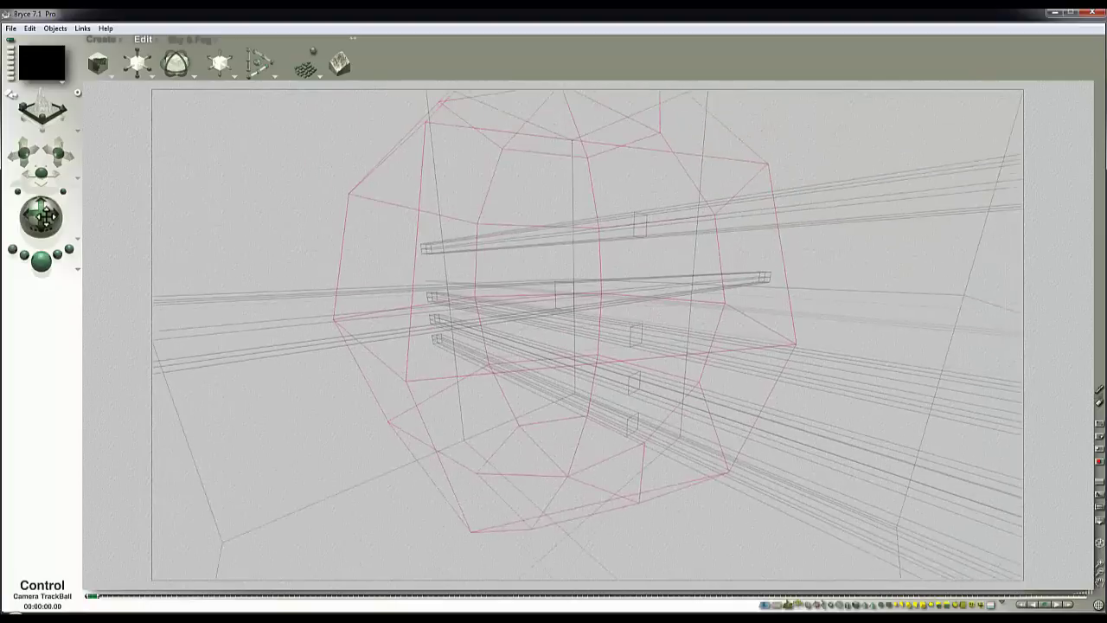
Switch to the front view, zoom out, and select all objects in the scene
key("3")
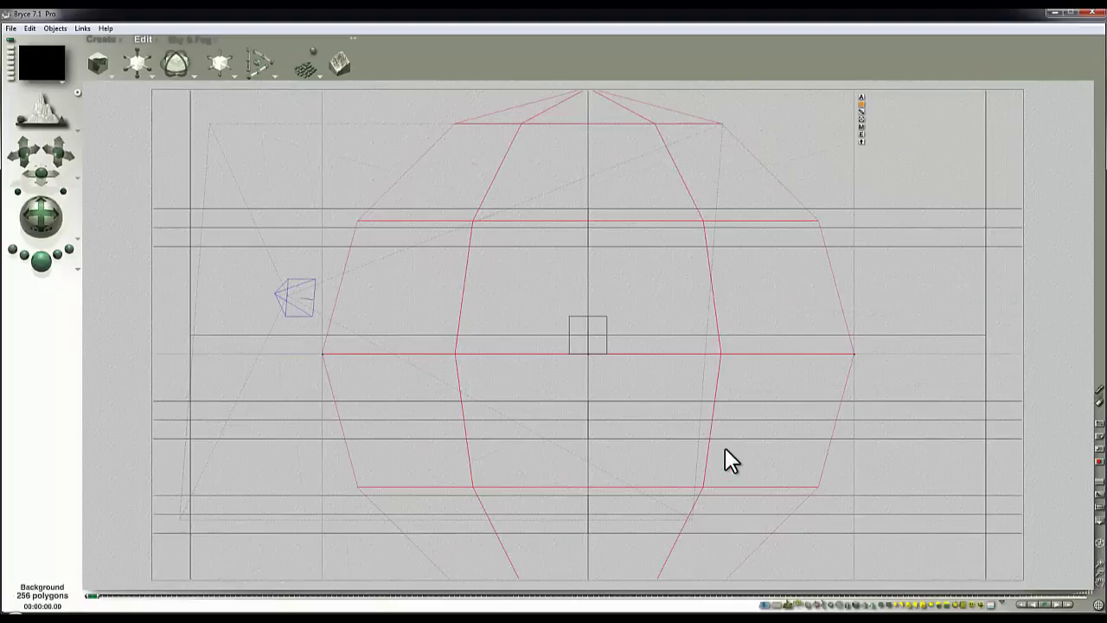
key("ctrl+minus")
key("ctrl+minus")
key("ctrl+a")
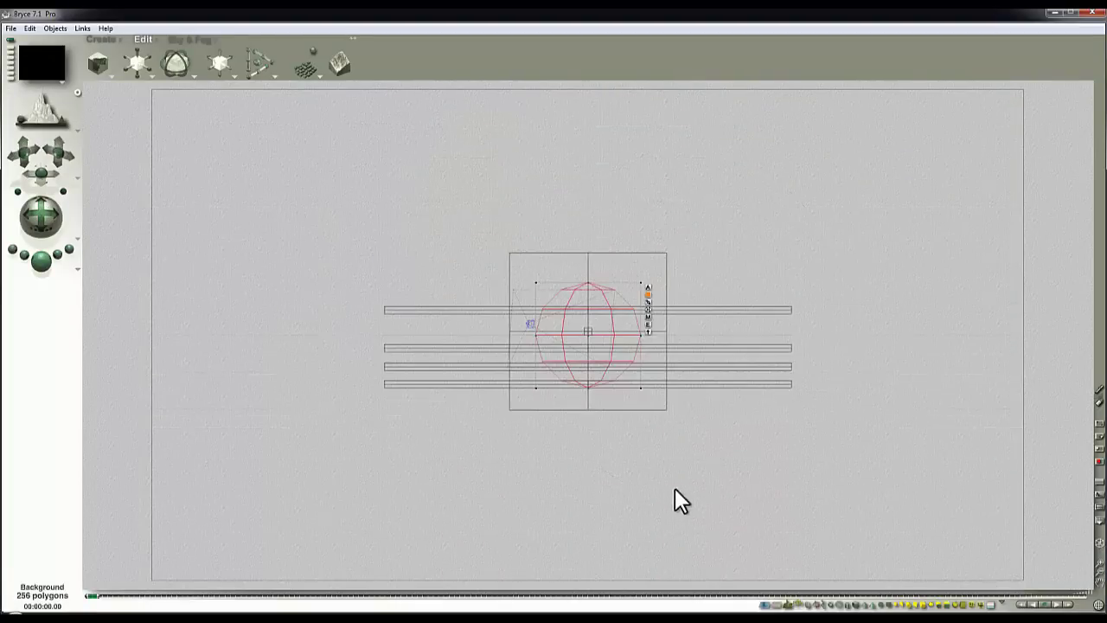
left_click(800, 258)
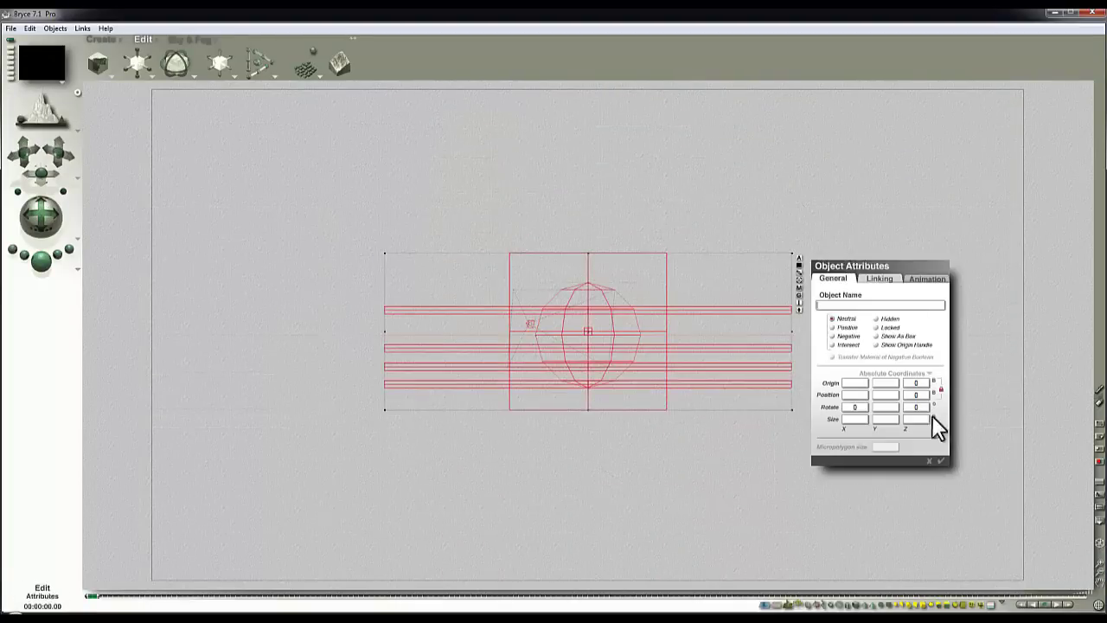
key("Return")
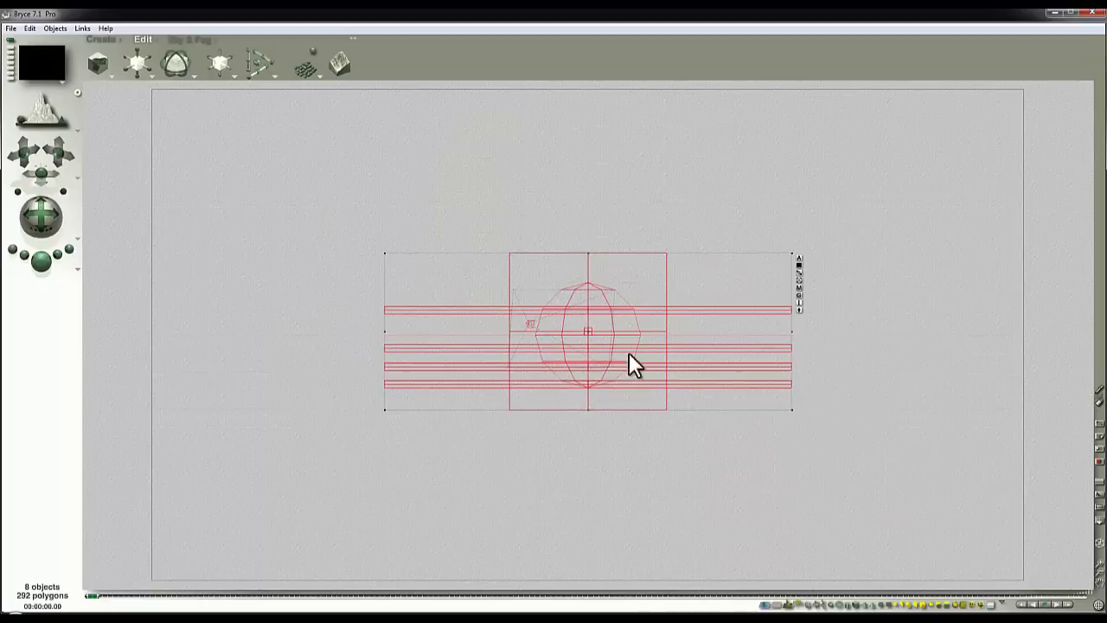
Deselect one object and enter Rotate X 0.001 for the remaining selected objects
right_click(525, 327)
left_click(544, 343)
left_click(798, 258)
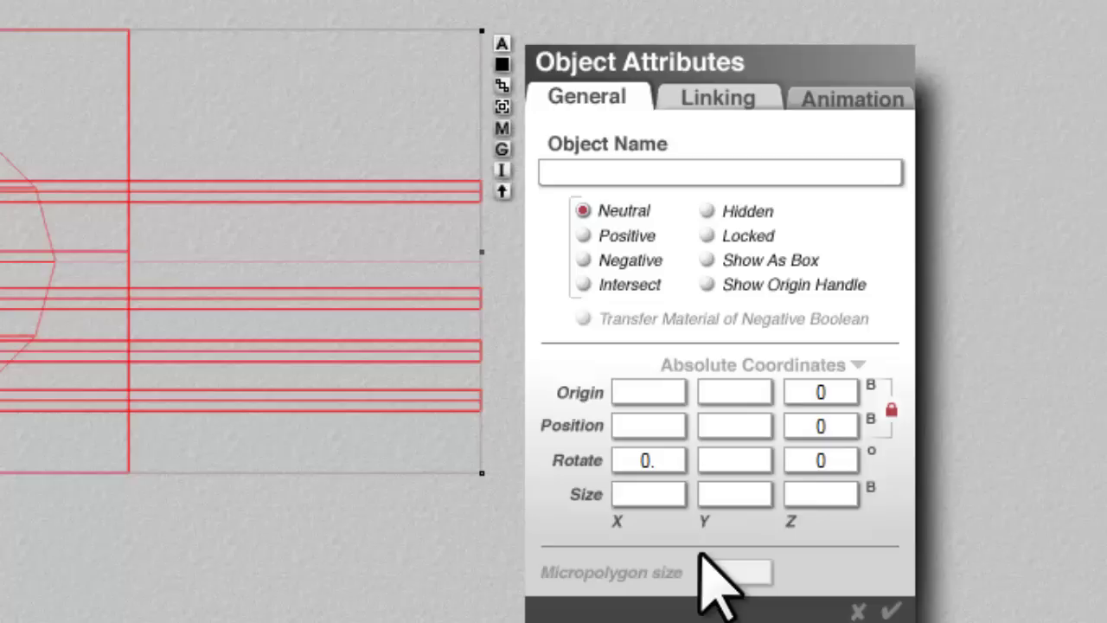
type("01")
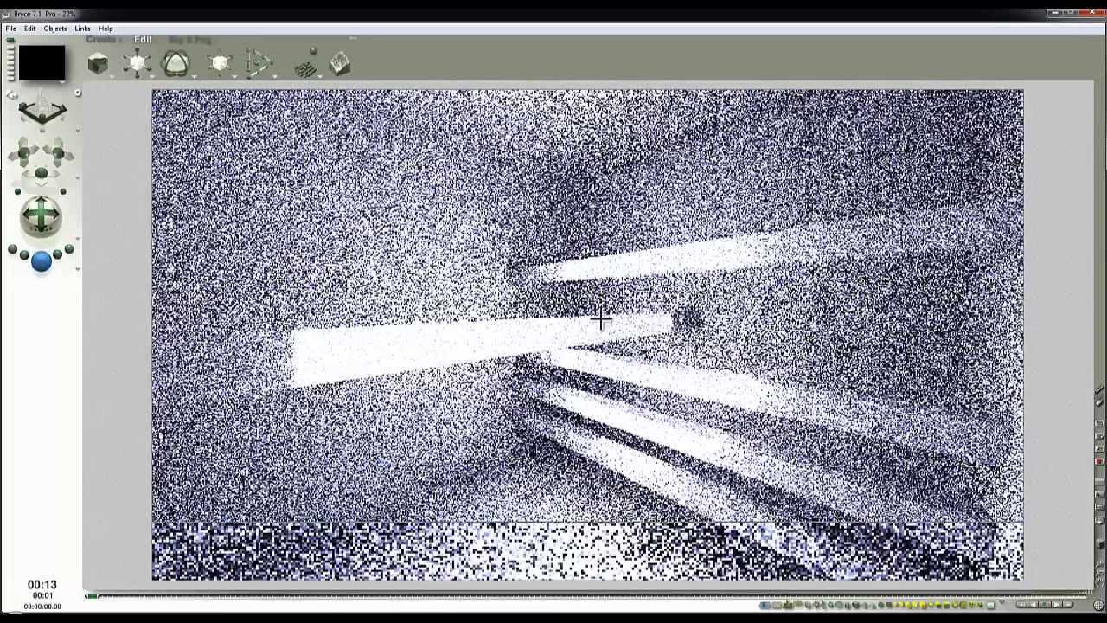
Make the Background light sphere's gel material fully opaque again and close its light settings
left_click(182, 39)
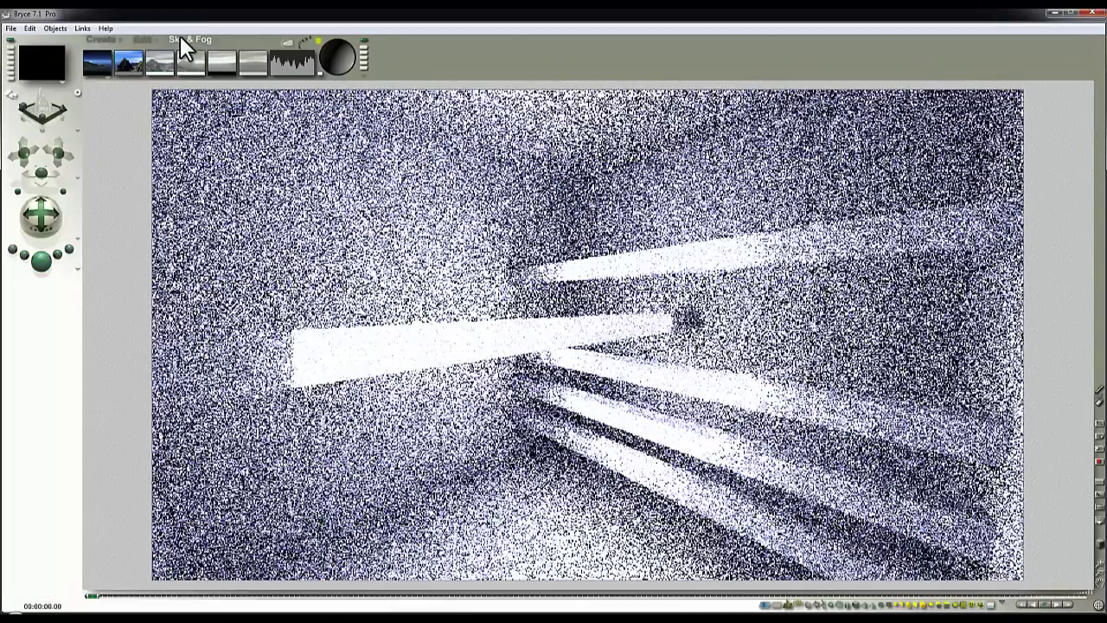
left_click(787, 400)
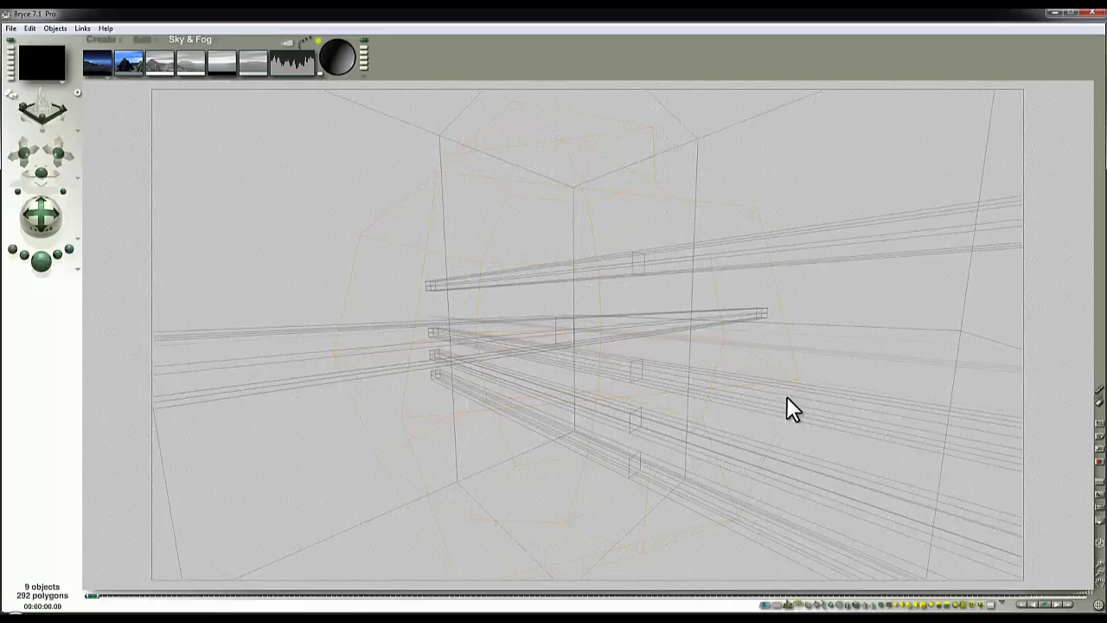
left_click(770, 316, "ctrl")
left_click(774, 305)
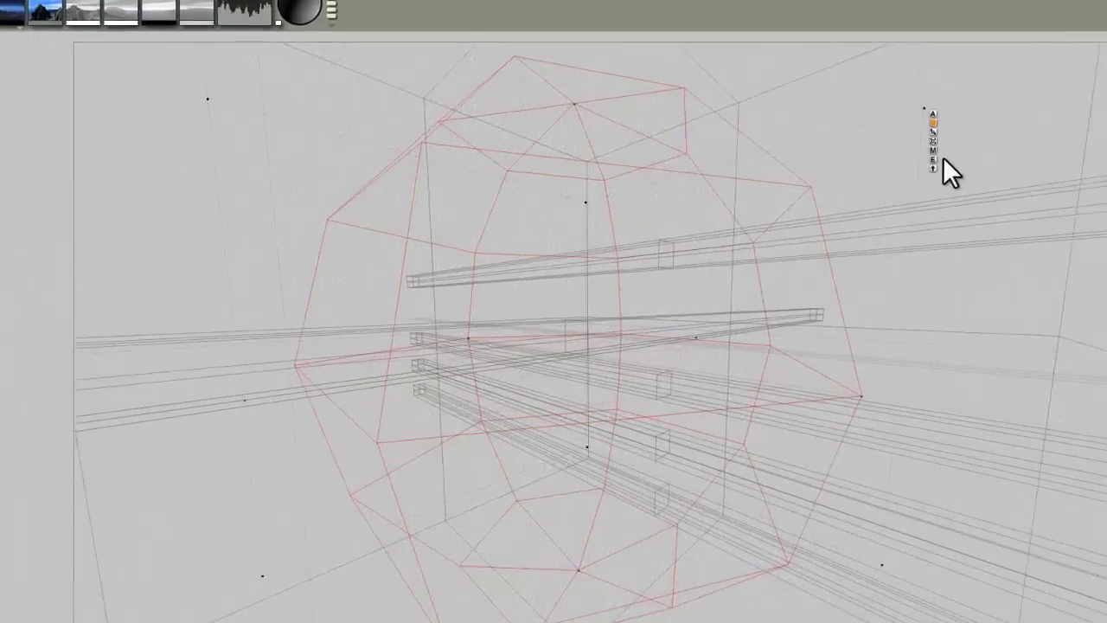
left_click(942, 159)
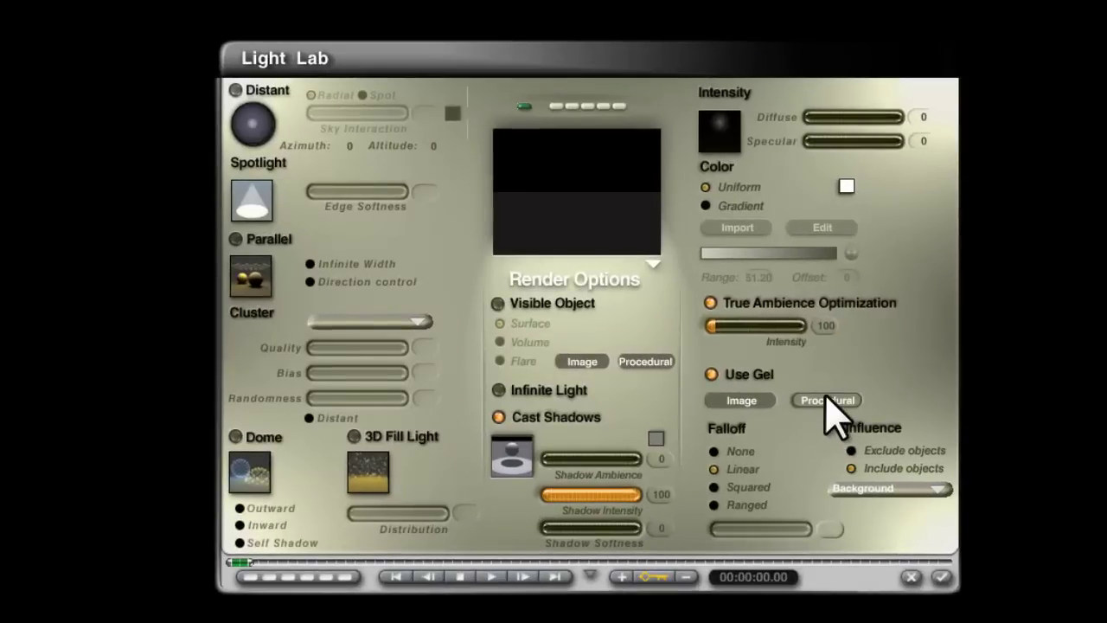
left_click(826, 401)
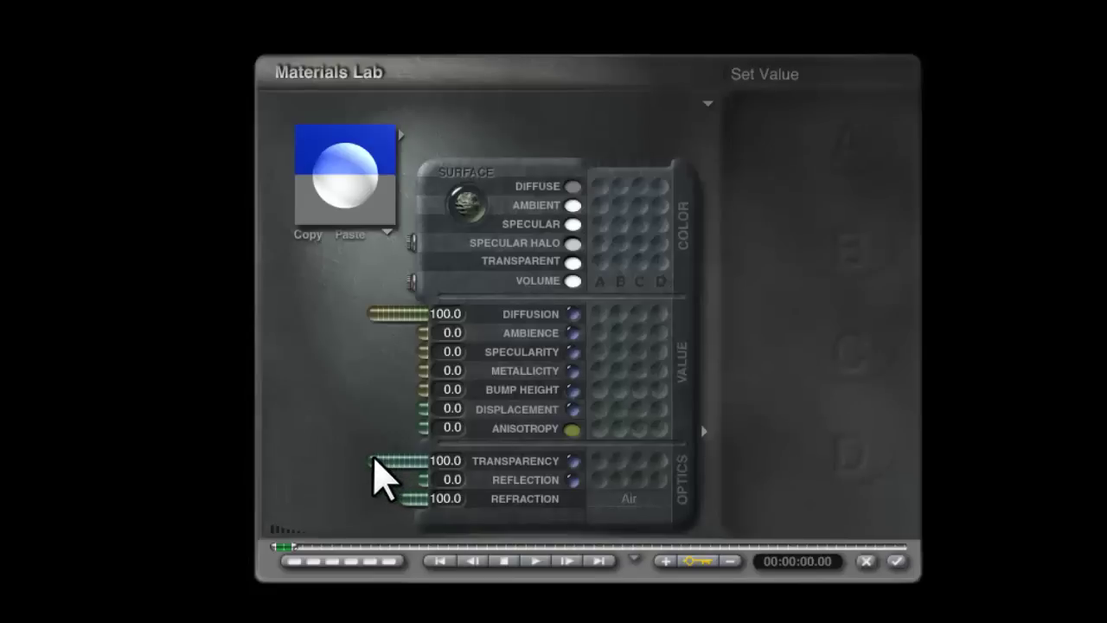
left_click(374, 472)
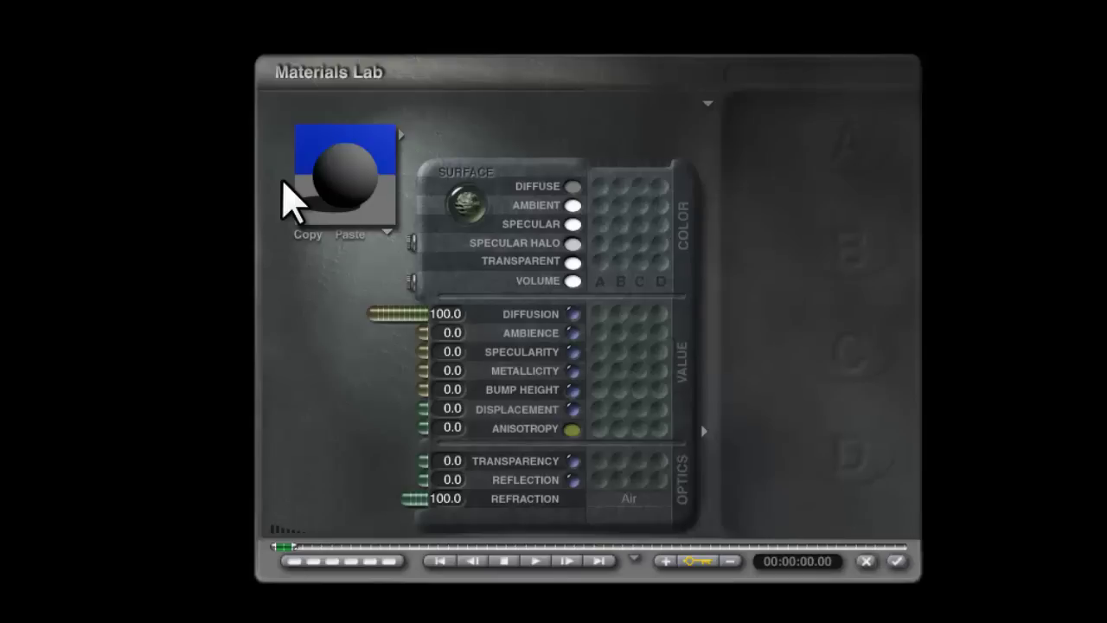
left_click(897, 561)
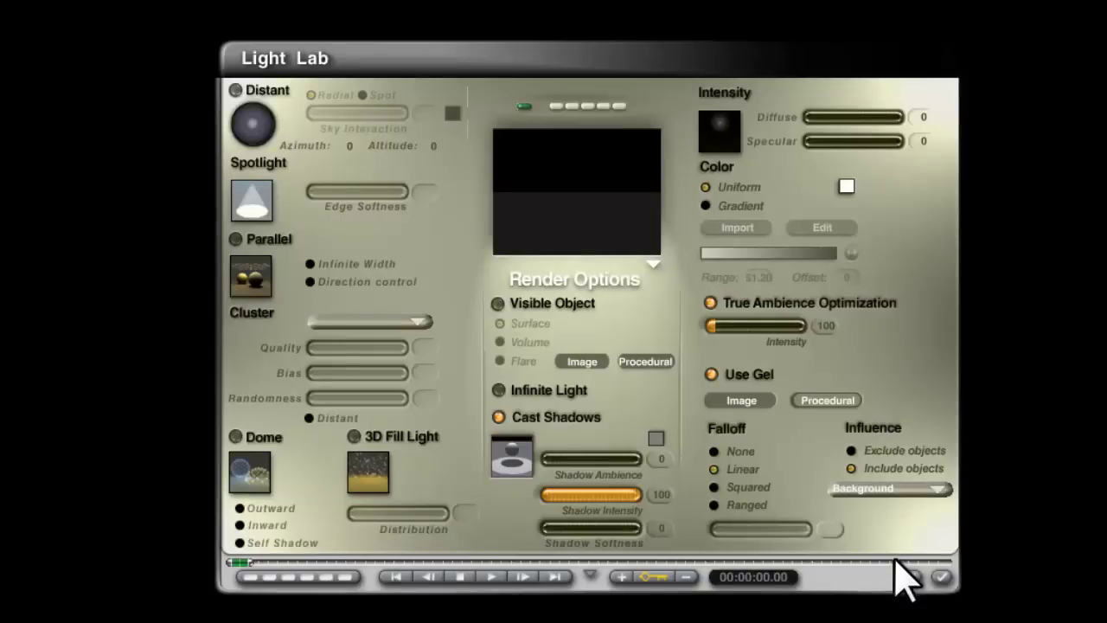
left_click(941, 577)
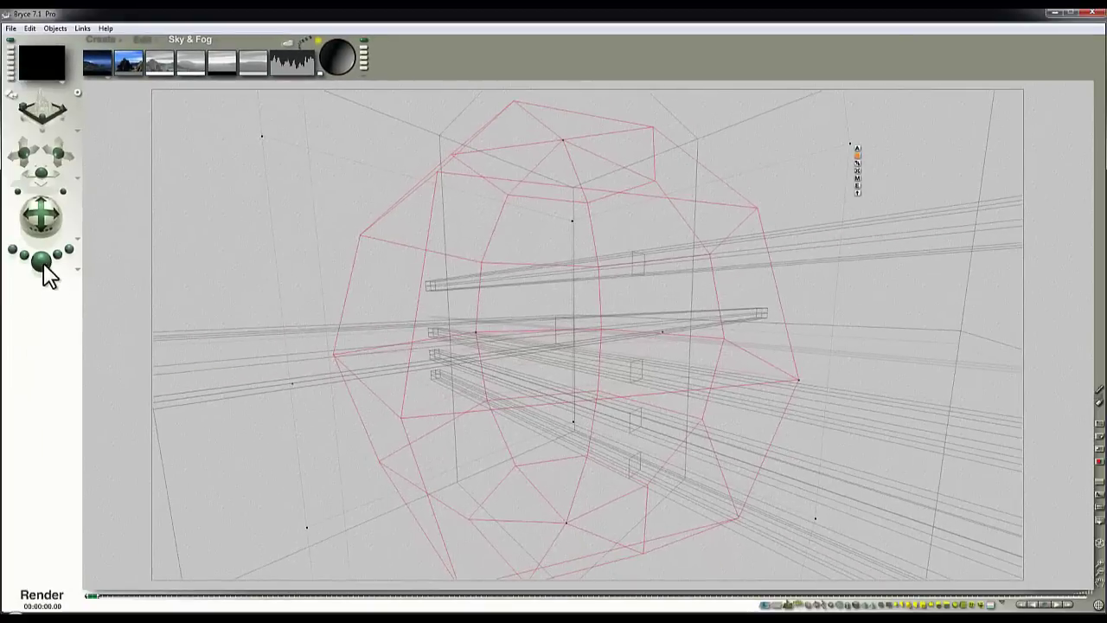
Run a test render, nudge the camera angle with the TrackBall, and render again partway
key("ctrl+r")
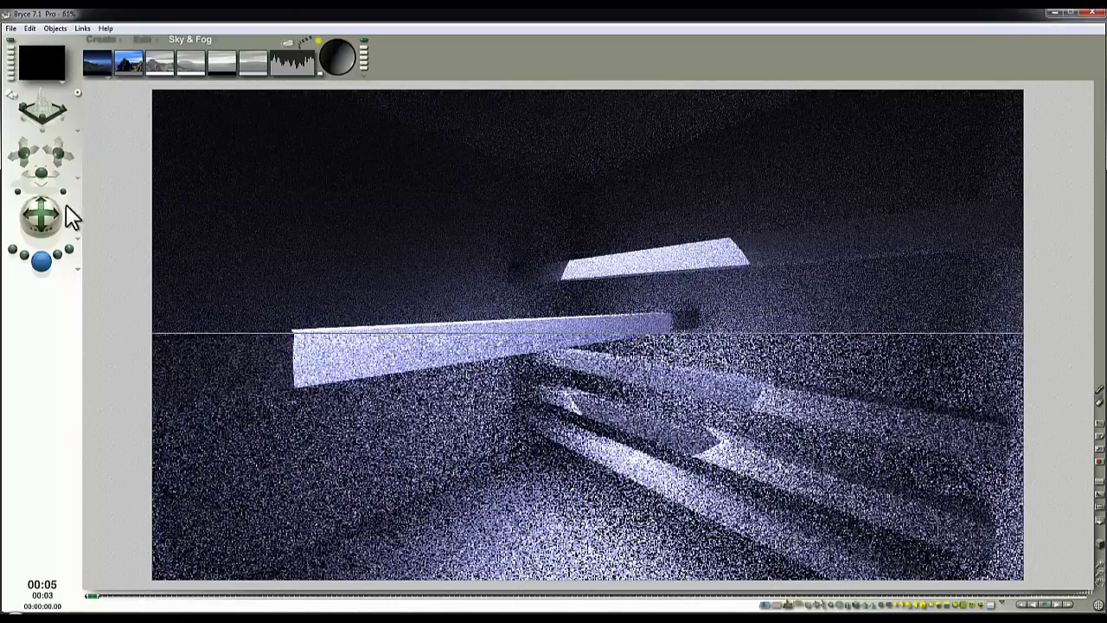
left_click(33, 212)
left_click_drag(33, 212, 36, 223)
left_click(41, 260)
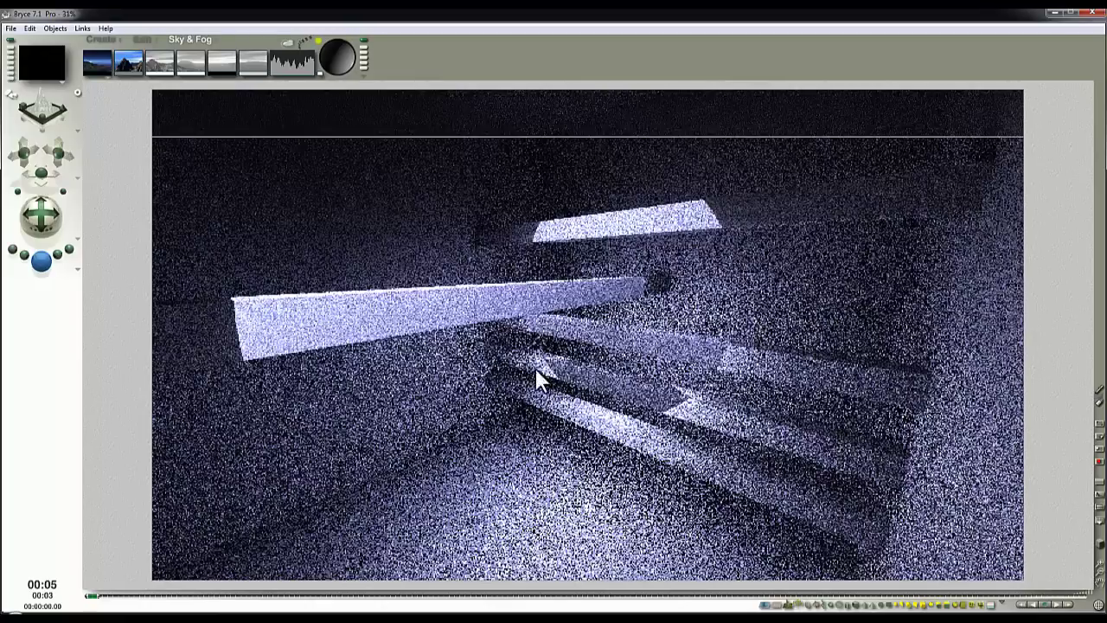
left_click(611, 264)
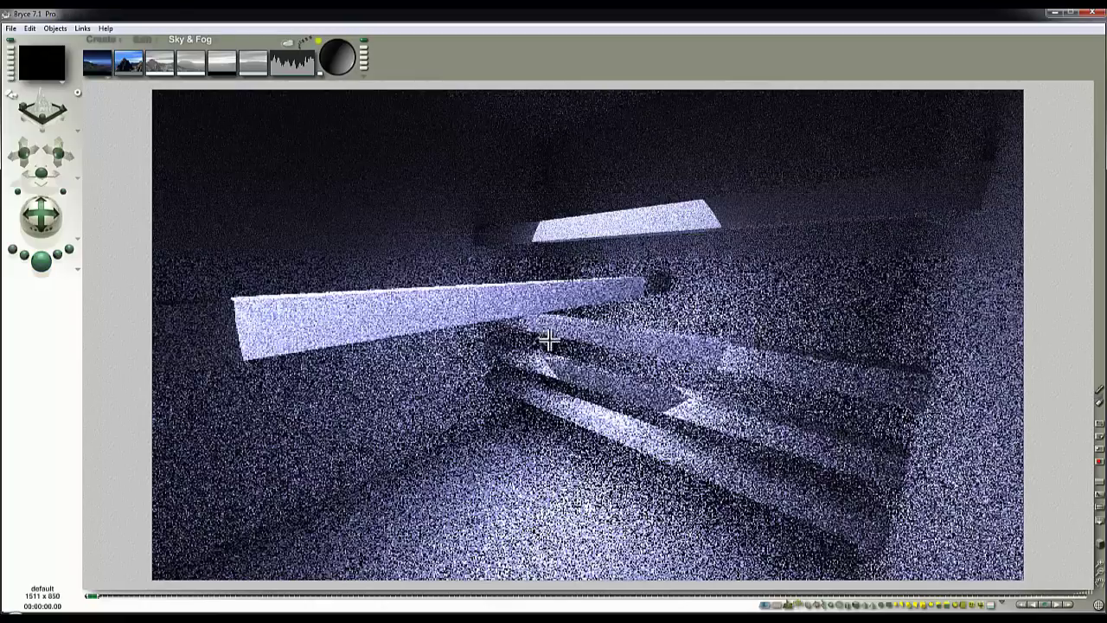
Select Cube 7 from the overlapping beams and raise it upward in Y
left_click(574, 262)
left_click_drag(289, 305, 311, 321)
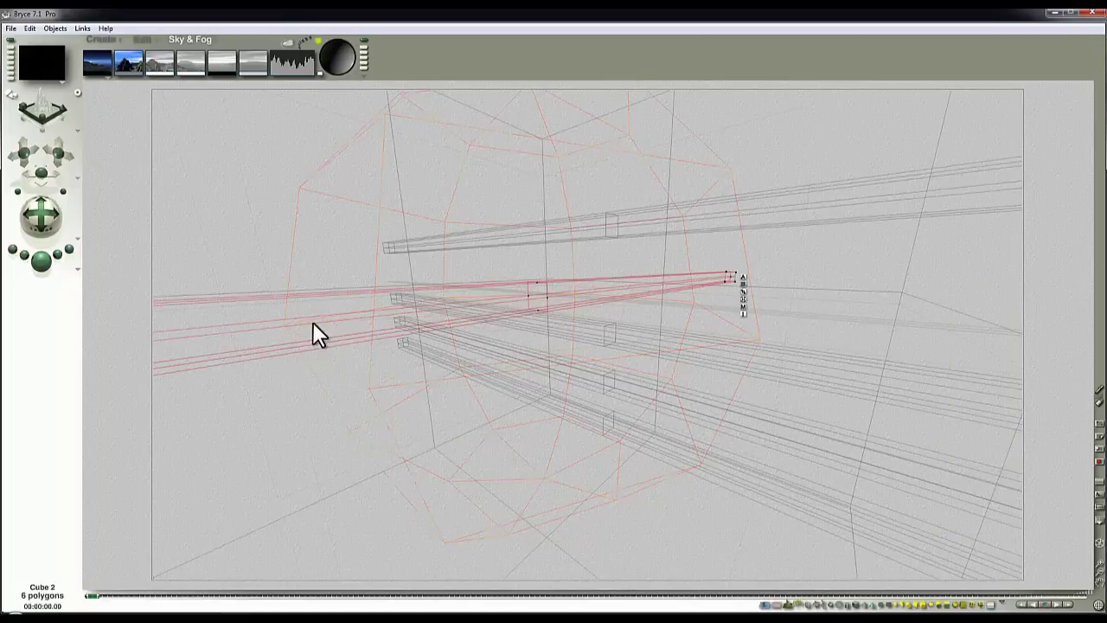
left_click(332, 298)
left_click(137, 35)
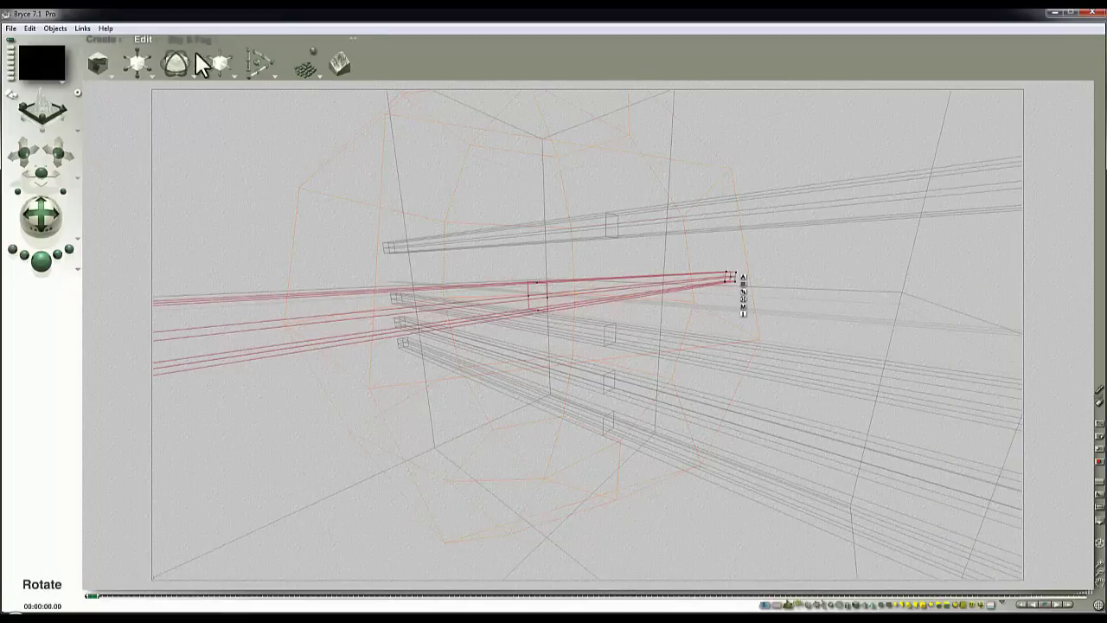
left_click_drag(223, 59, 222, 50)
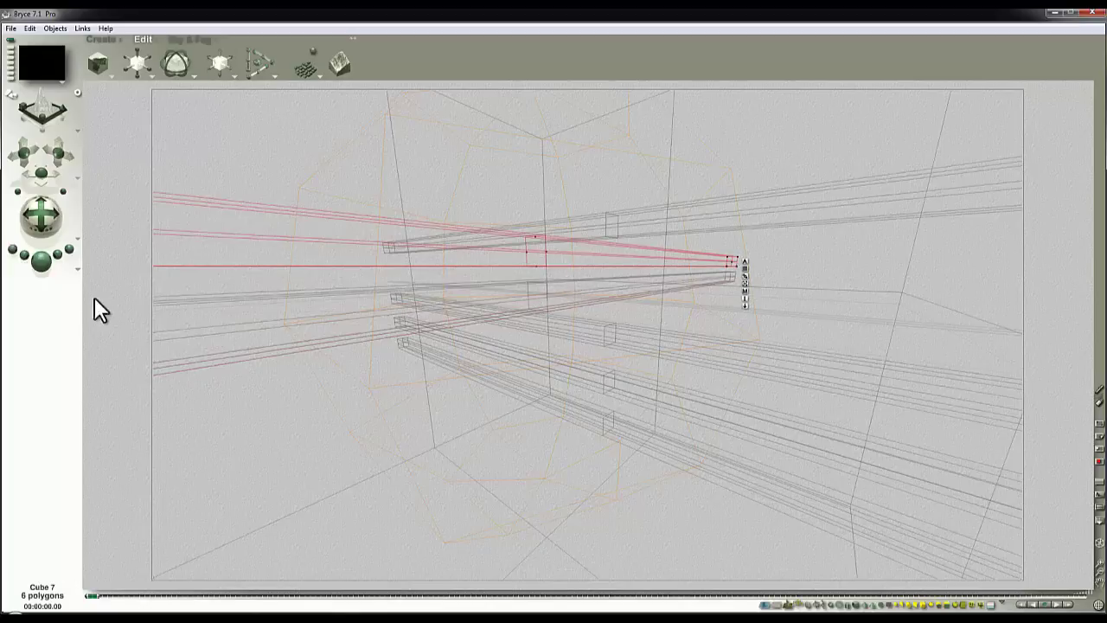
Set the Document Setup aspect ratio to 1:1 (700 × 700) and drag the camera to reframe
left_click(10, 29)
left_click(35, 58)
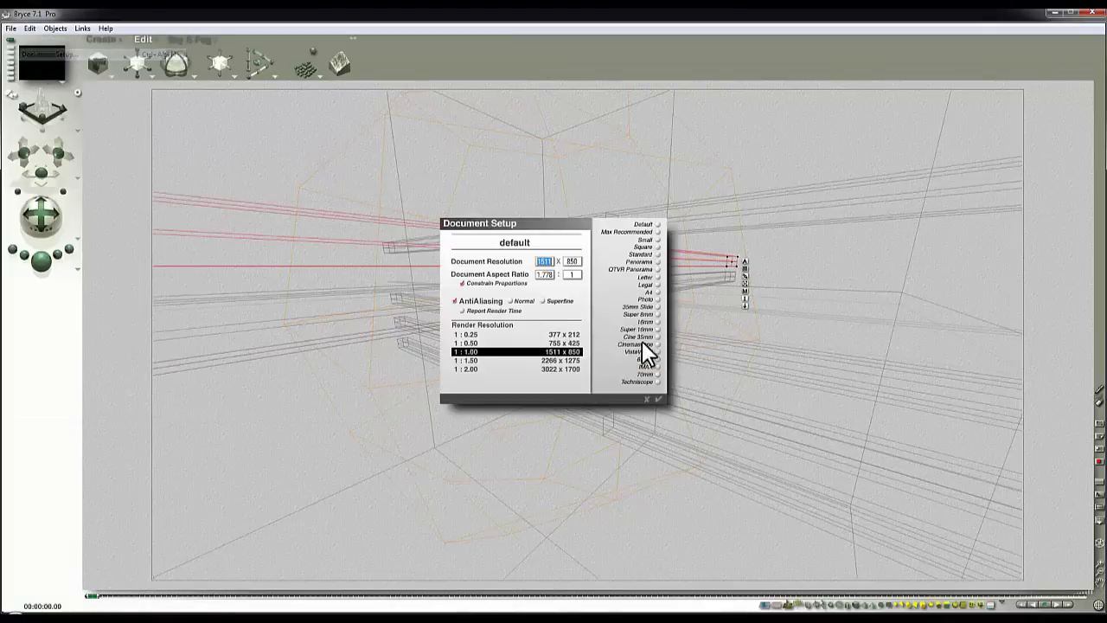
double_click(550, 274)
type("1")
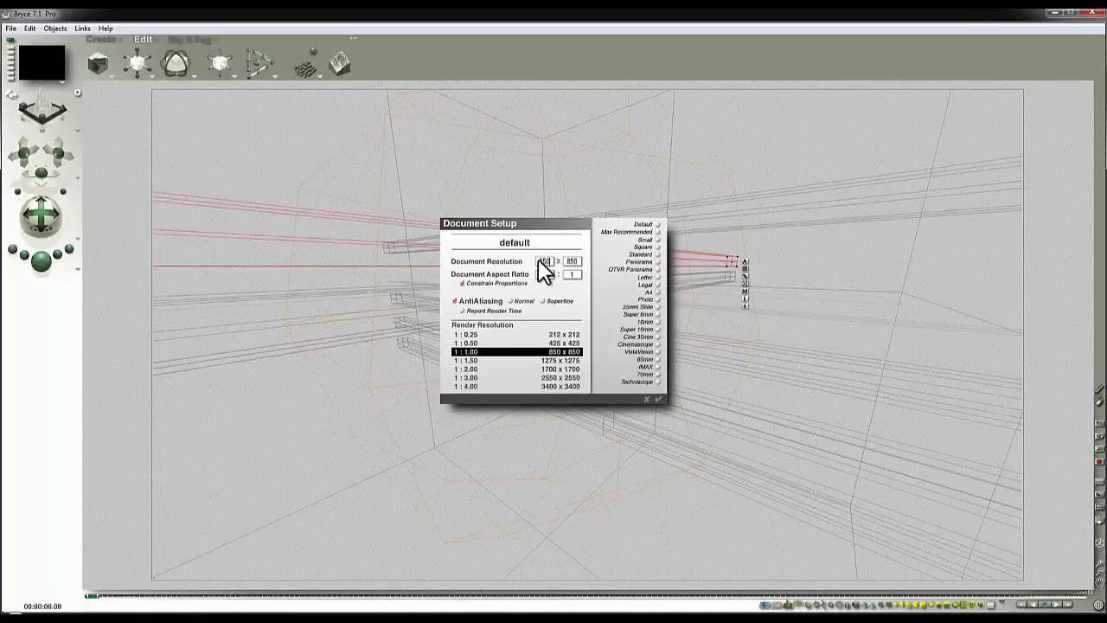
left_click(658, 399)
left_click_drag(61, 173, 48, 180)
Lift Cube 7 higher, rotate it around Y, orbit the camera, and render the square view
left_click(56, 278)
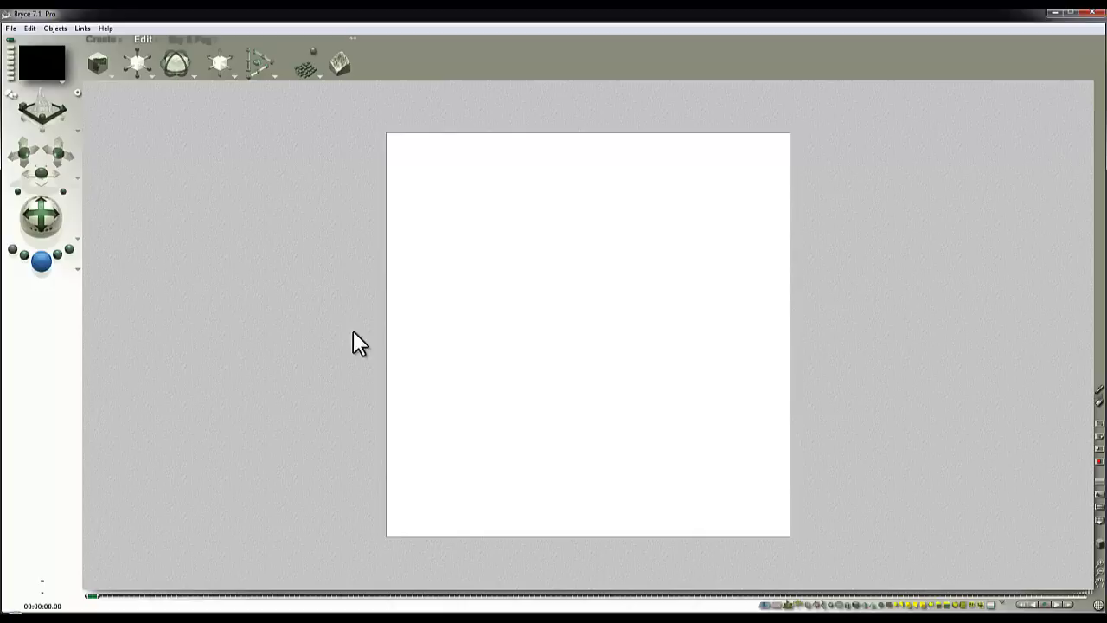
left_click(593, 312)
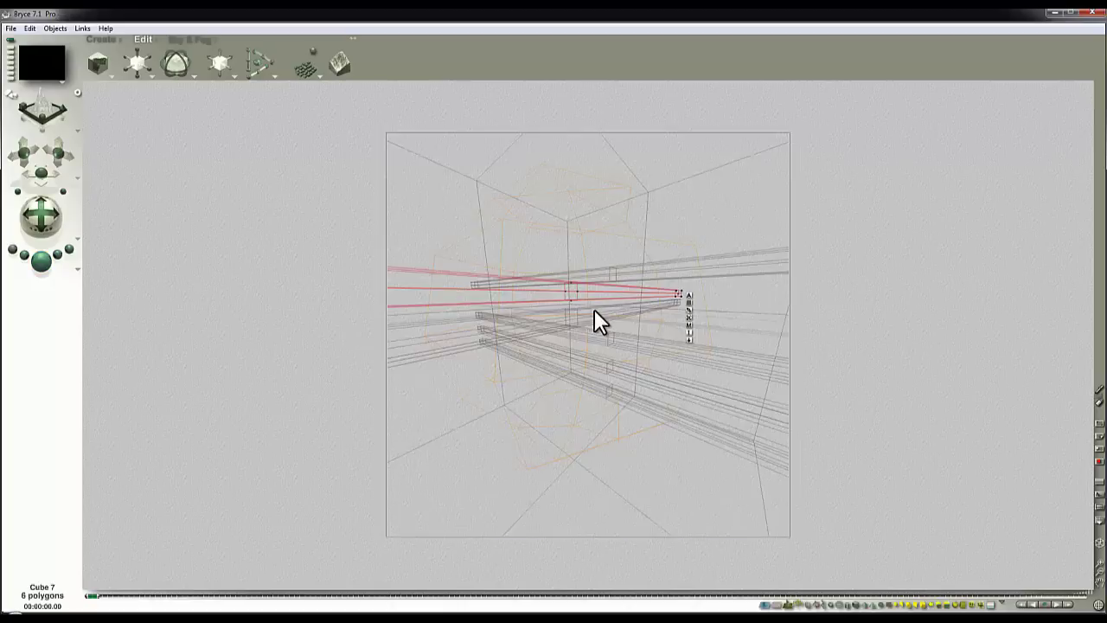
left_click_drag(227, 62, 176, 61)
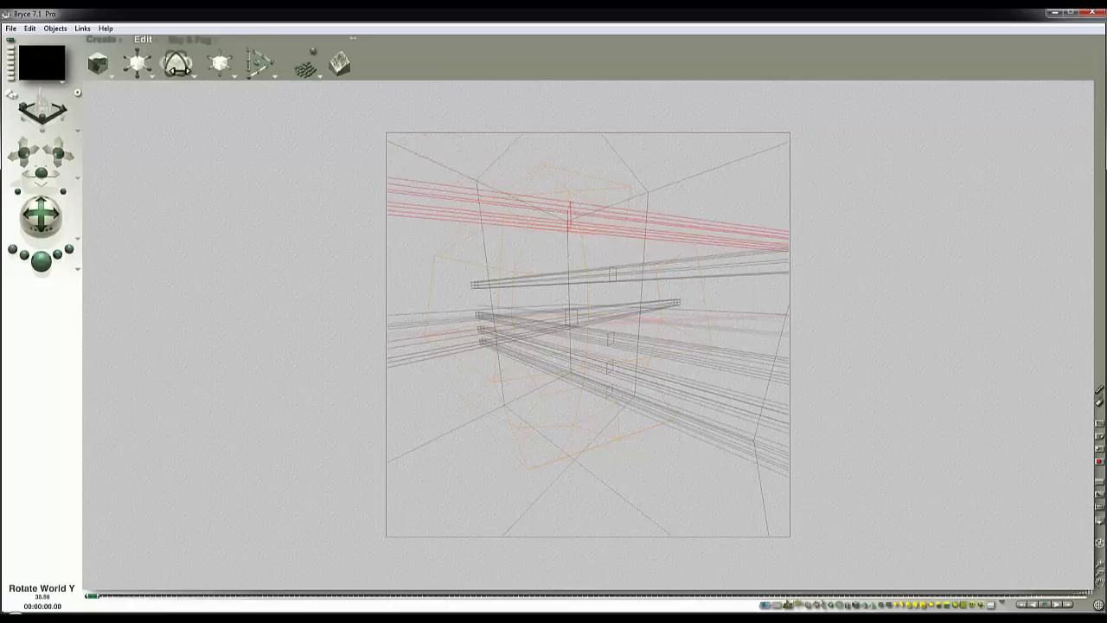
left_click(54, 275)
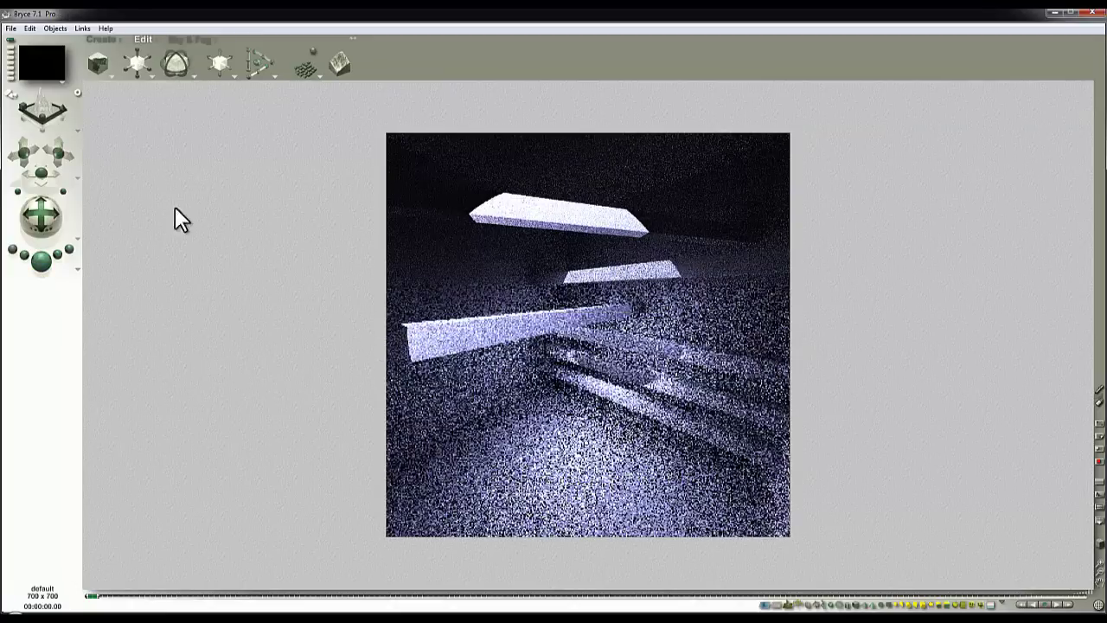
left_click(64, 192)
left_click_drag(50, 211, 56, 206)
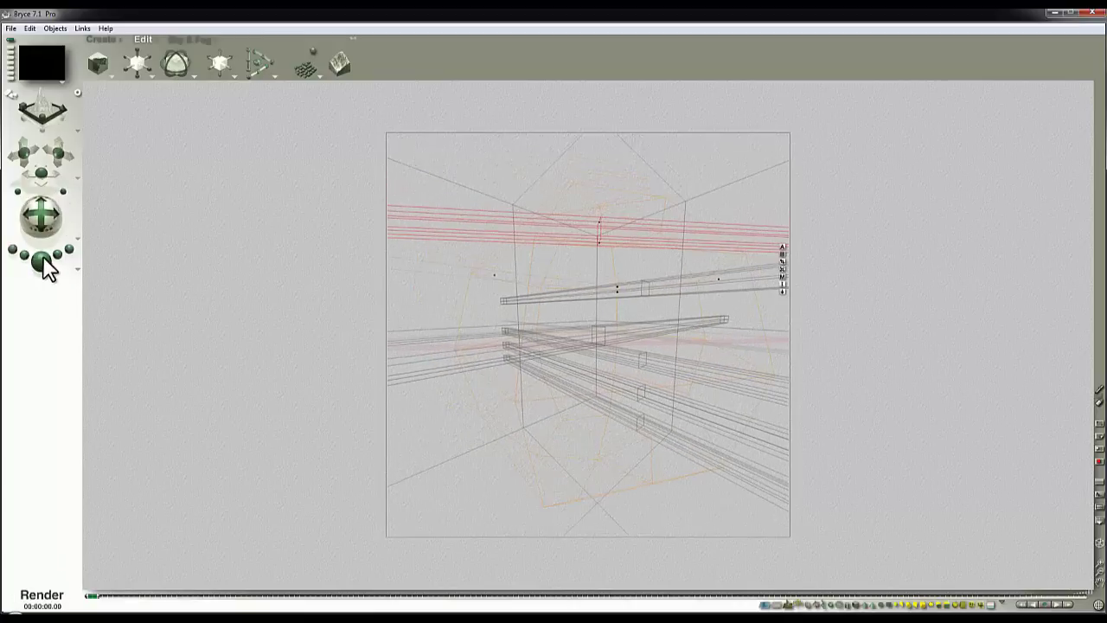
left_click(41, 260)
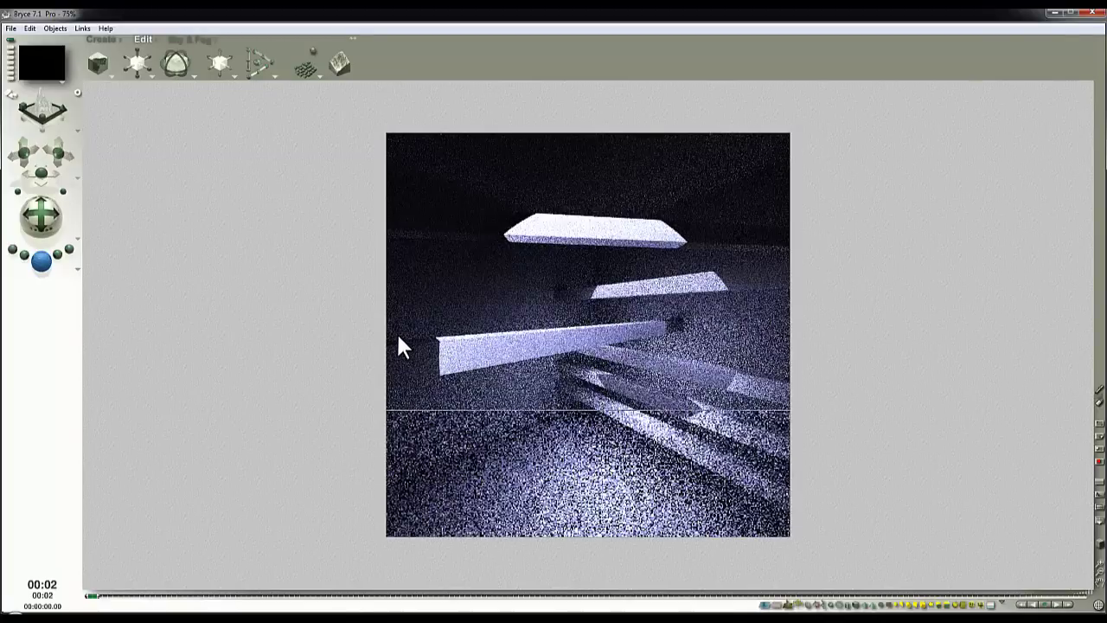
In top view, add the EWL_ExtremeWideangleLens object preset to the scene
left_click(12, 51)
key("3")
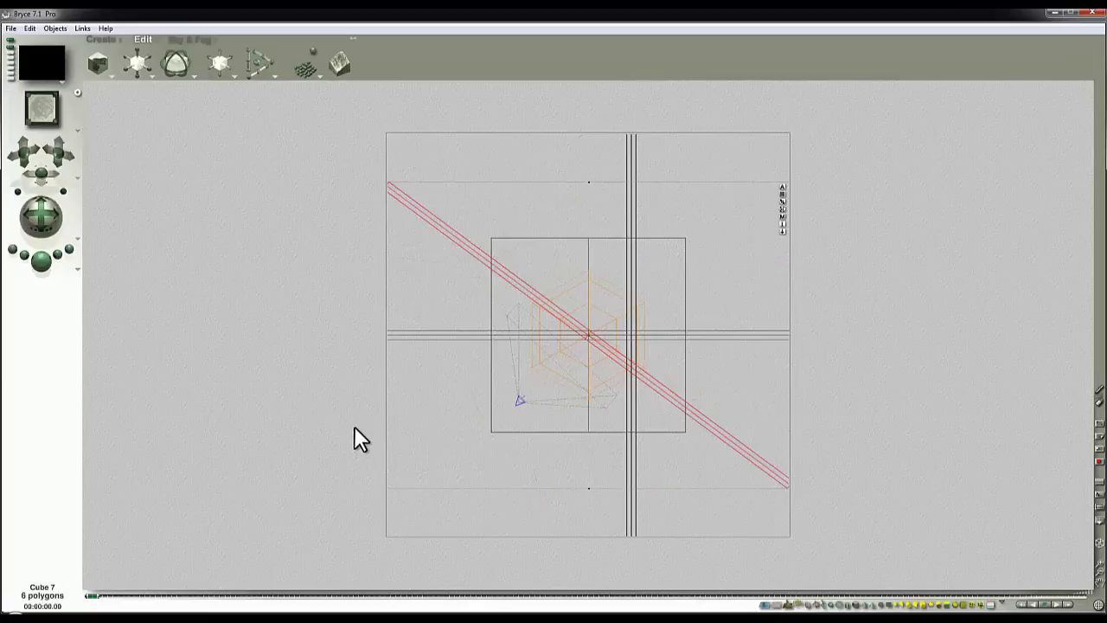
left_click(121, 38)
left_click(513, 288)
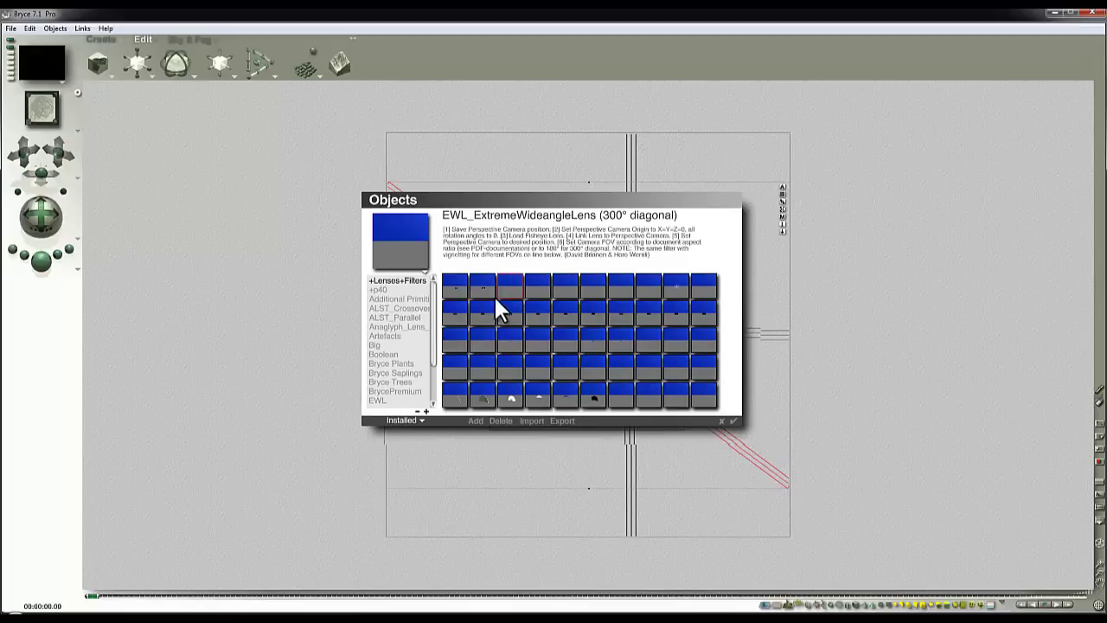
left_click(734, 421)
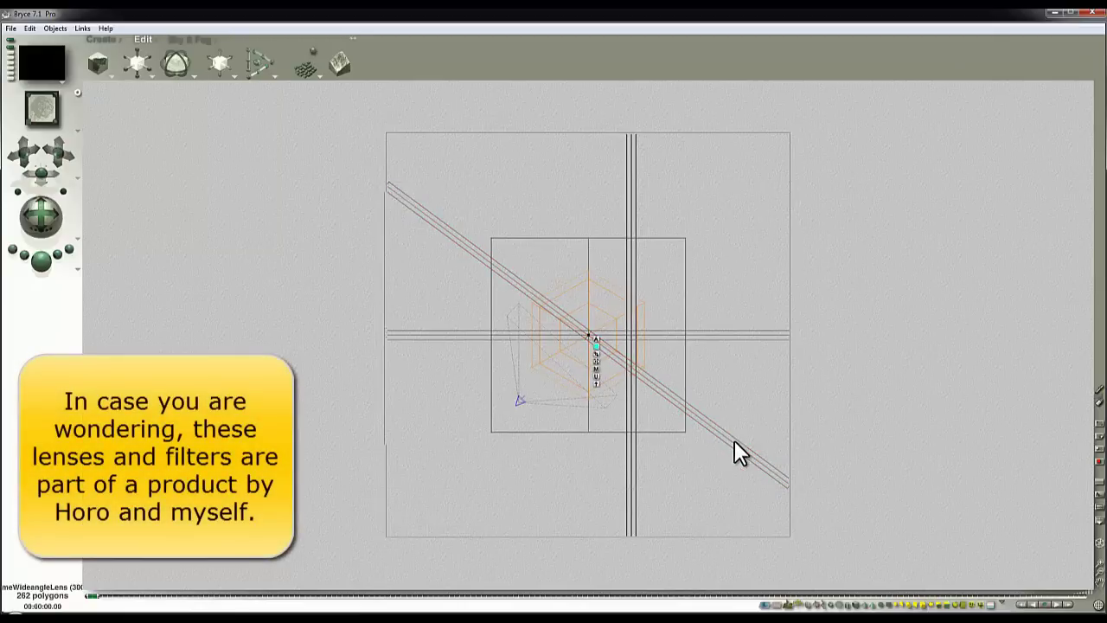
left_click(596, 338)
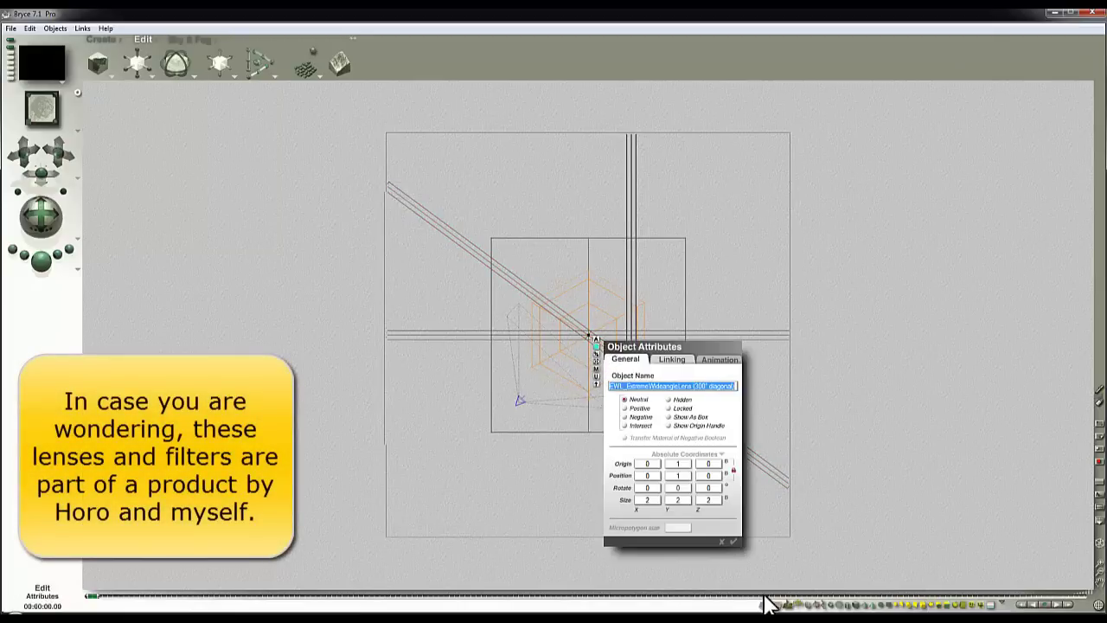
left_click(733, 541)
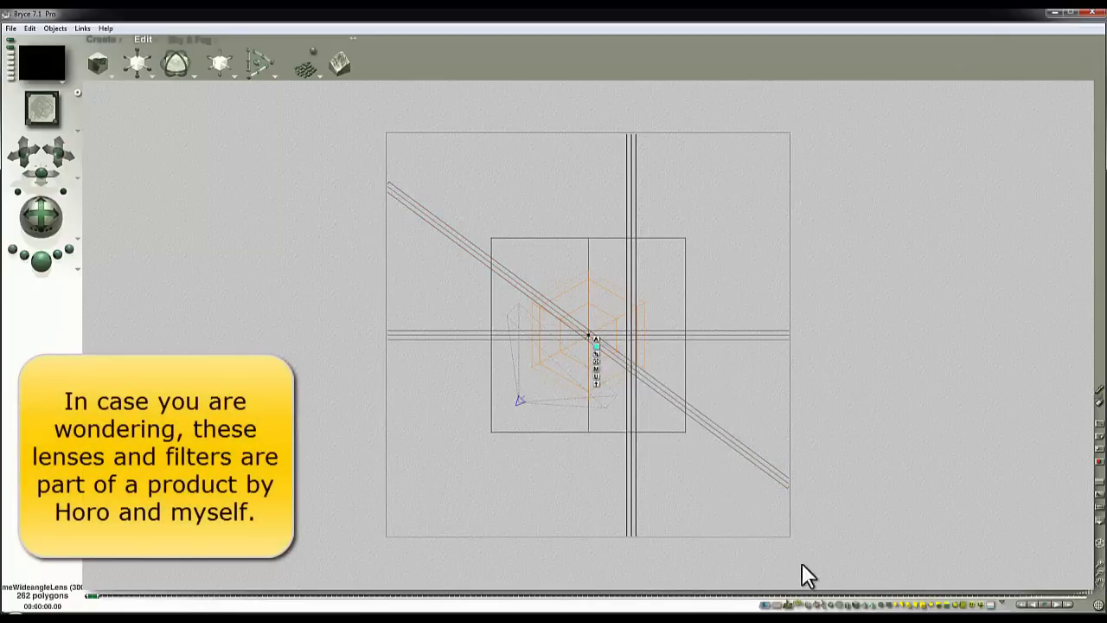
Select the Perspective Camera from the overlapping objects and review its settings
left_click(528, 403, "alt")
left_click(533, 417)
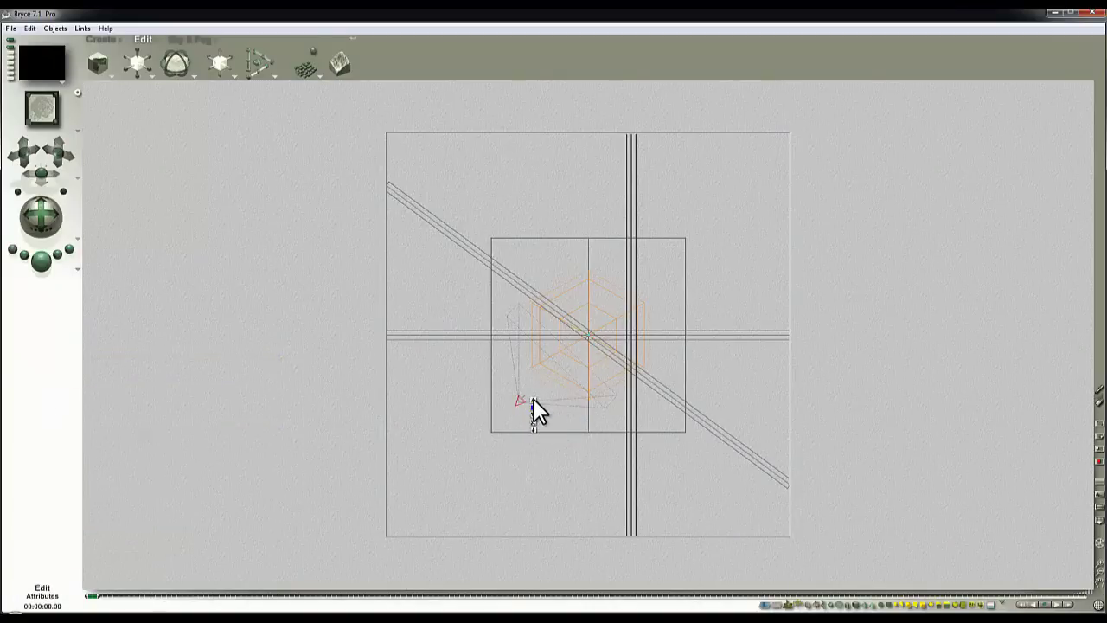
left_click(534, 401)
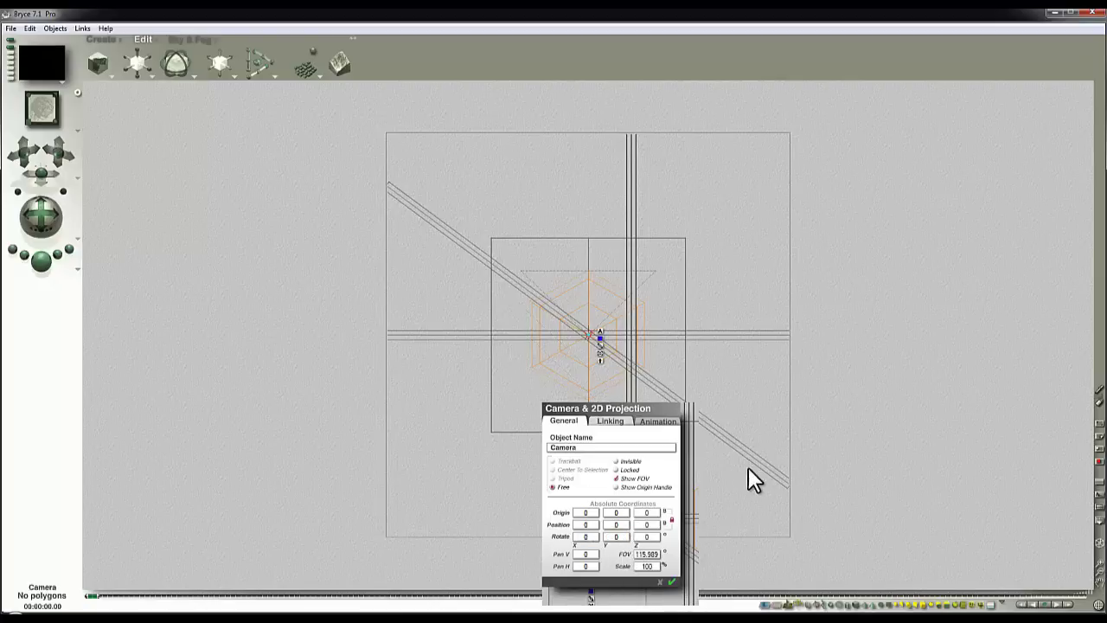
left_click(672, 583)
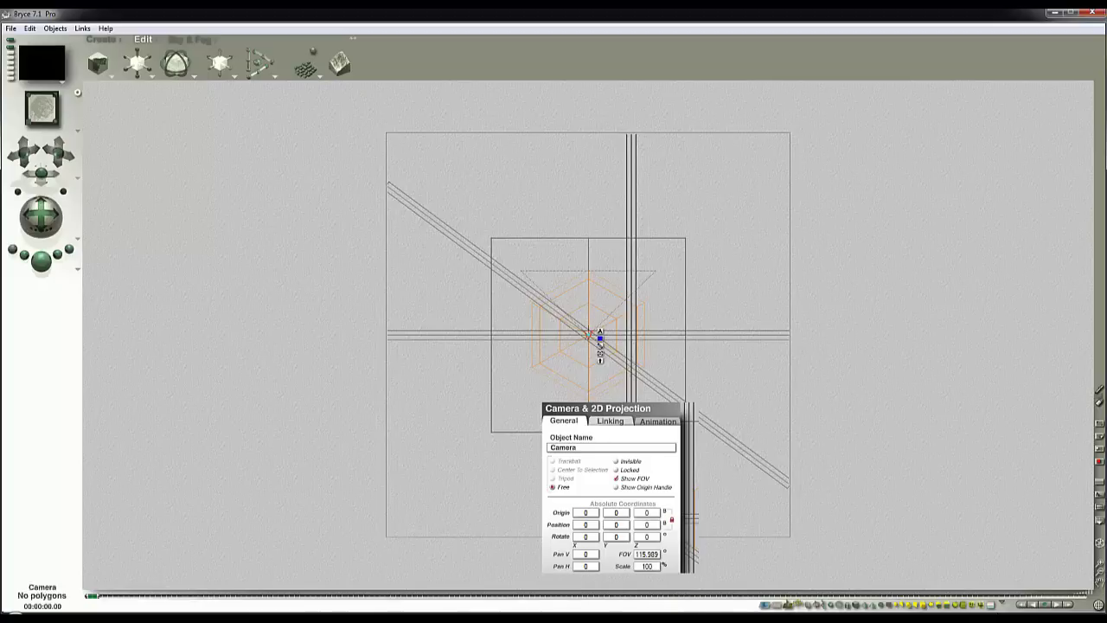
left_click(992, 604)
left_click(1020, 595)
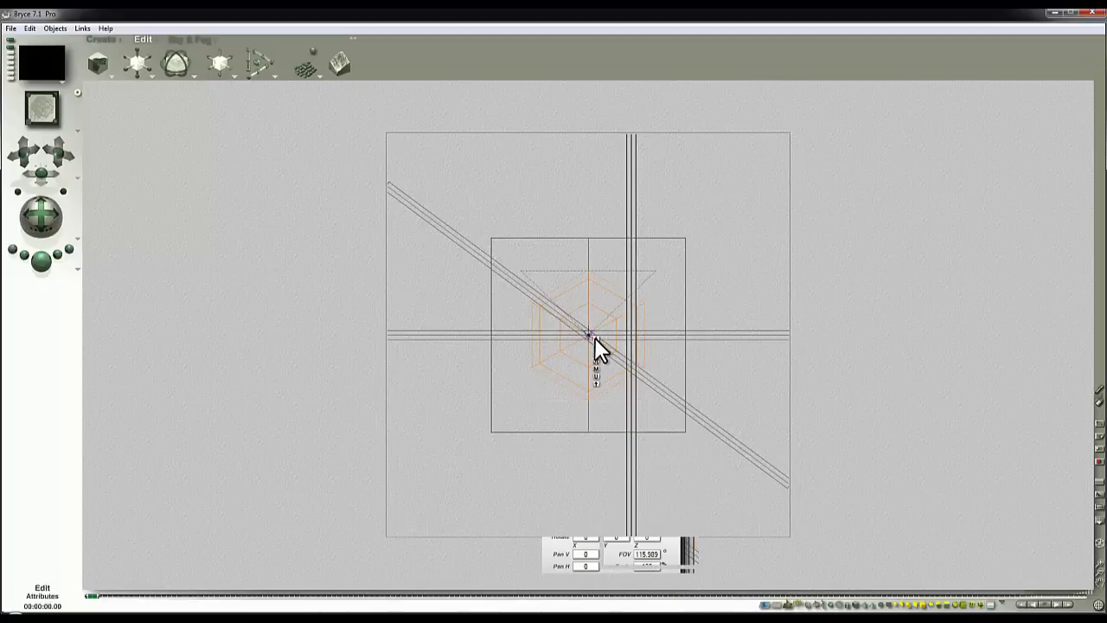
Set the lens's Linking Object Parent Name to Perspective Camera
left_click(596, 338)
left_click(672, 360)
left_click(657, 384)
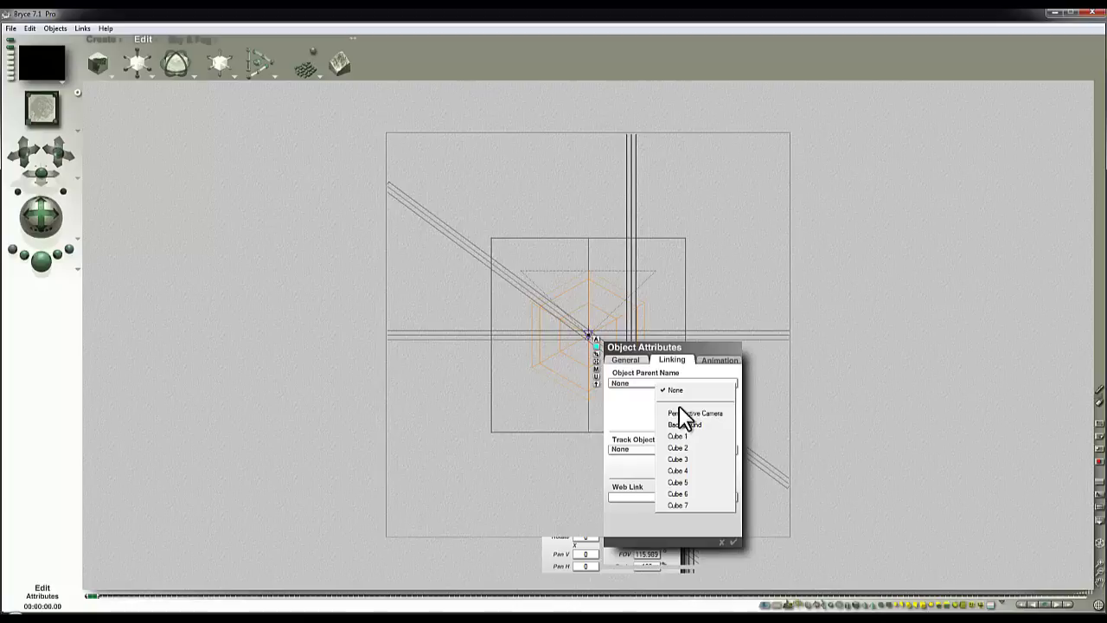
left_click(679, 413)
left_click(734, 542)
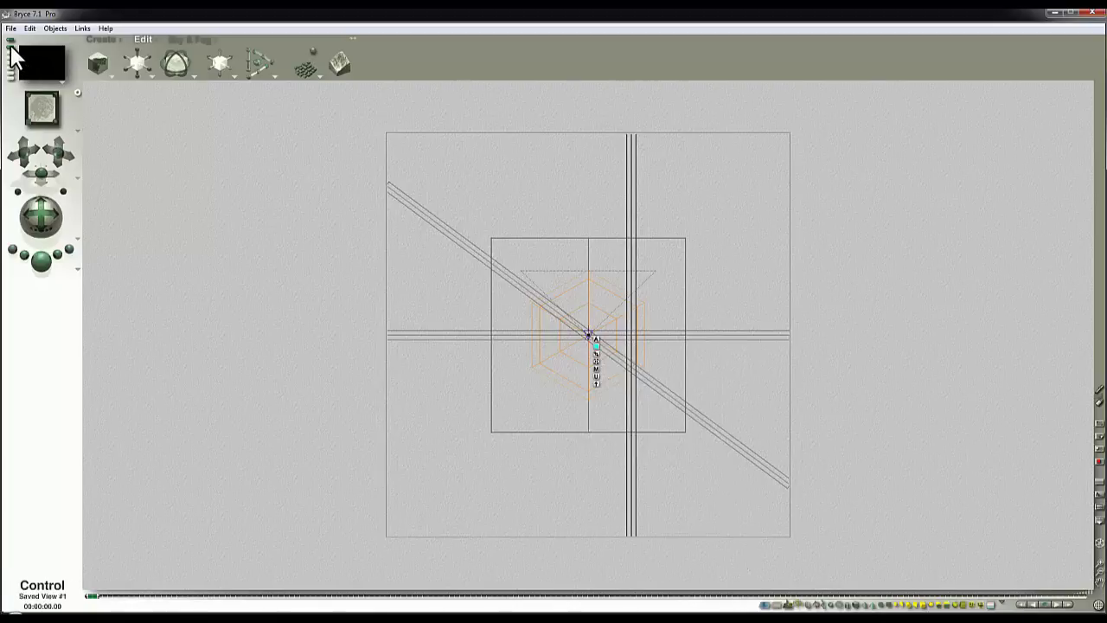
Render from the camera view through the lens, then adjust Field of View to bring the room closer
left_click(40, 105)
left_click(42, 261)
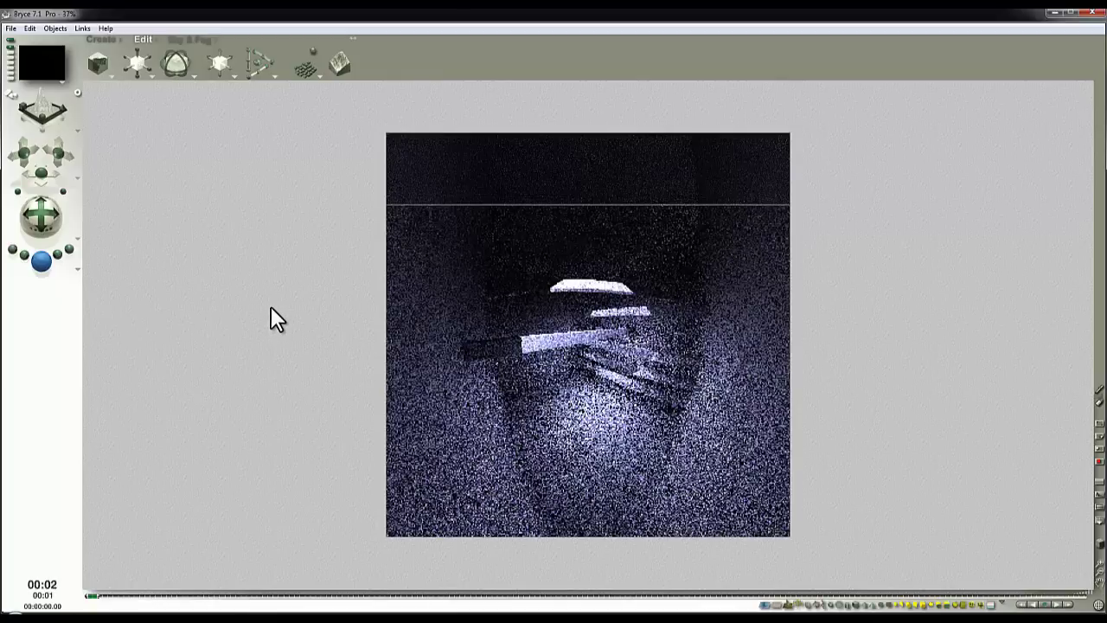
left_click(253, 277)
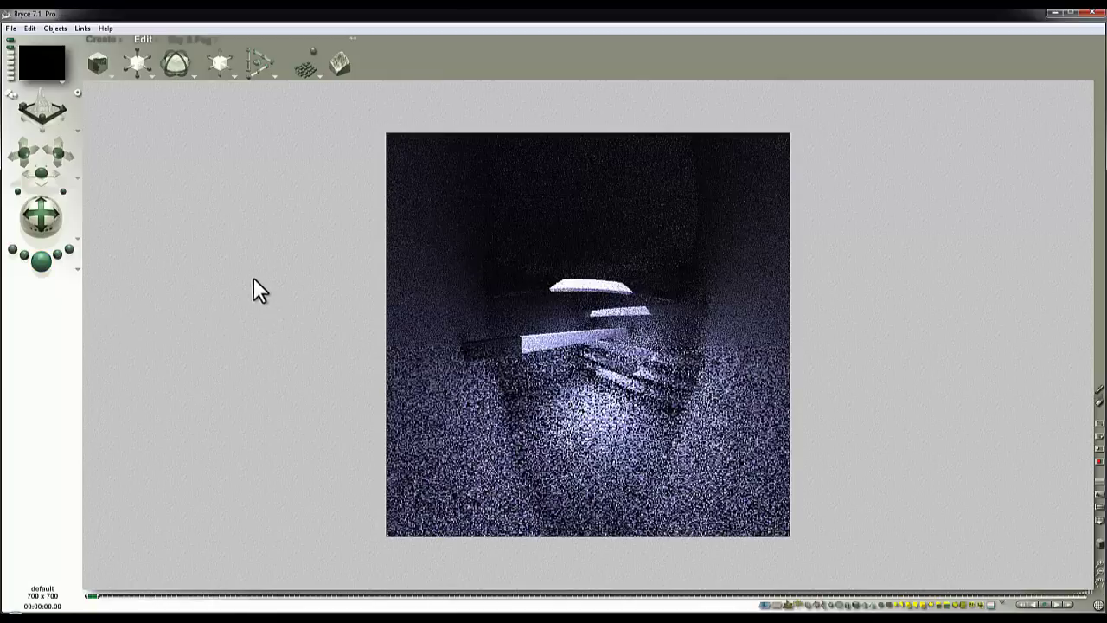
left_click(63, 192)
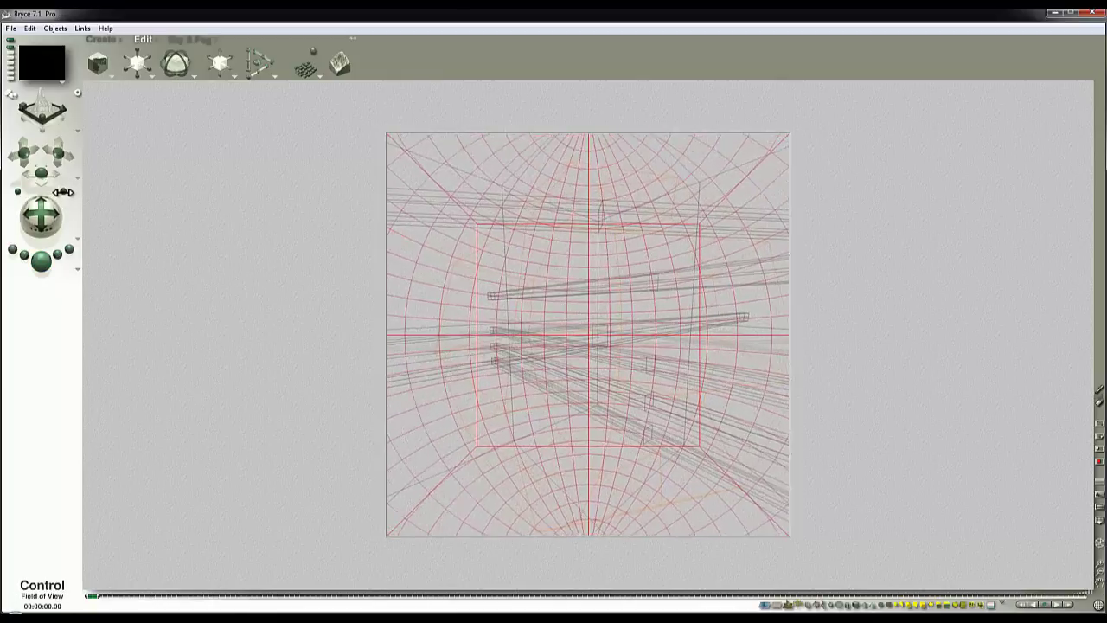
left_click_drag(63, 192, 64, 202)
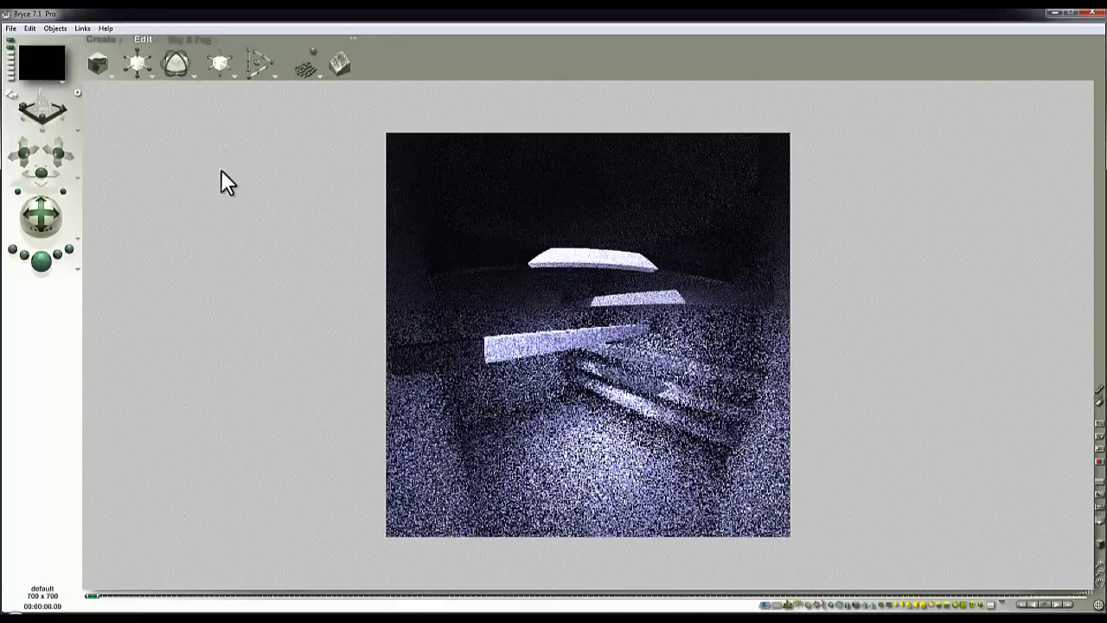
Set Render Options' rays per pixel to 256
left_click(80, 270)
left_click(124, 331)
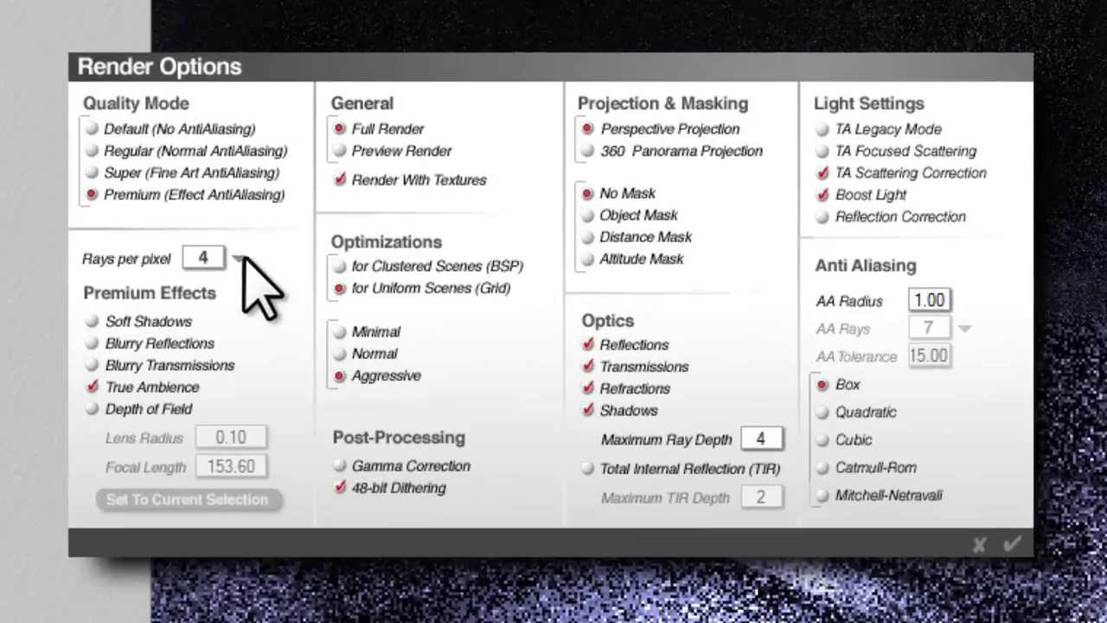
left_click(240, 259)
left_click(313, 452)
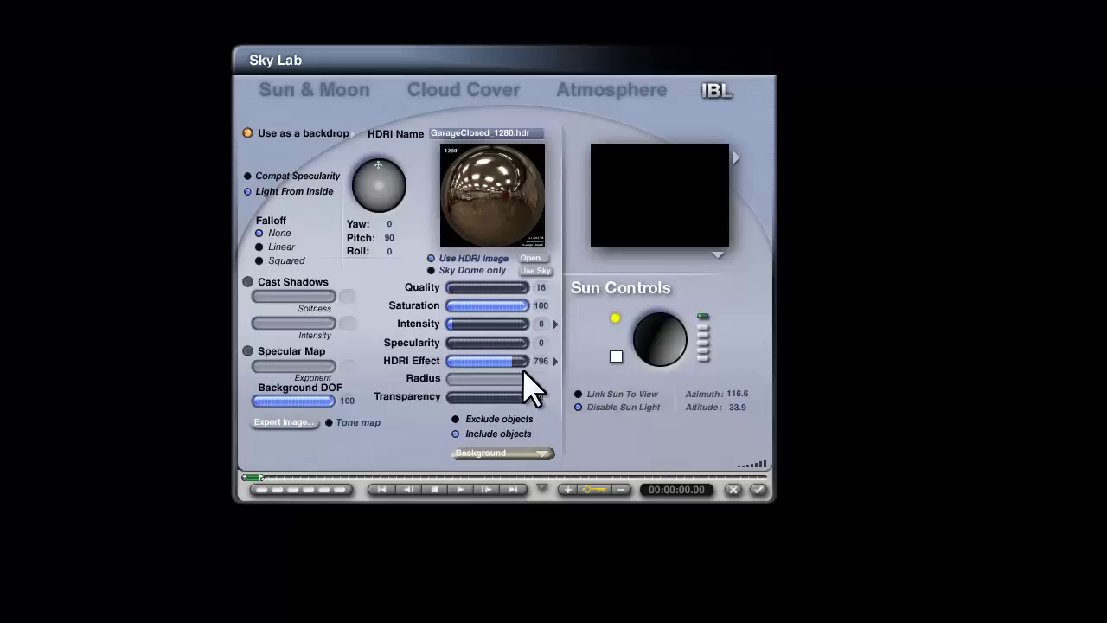
Set the Intensity's Apply option to light source
left_click(555, 323)
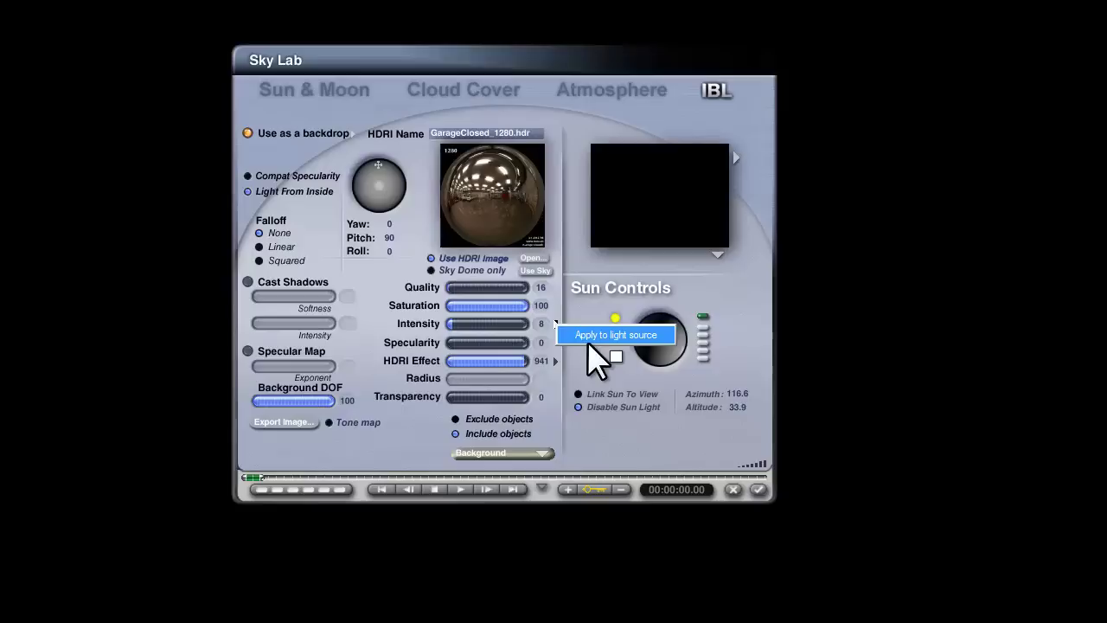
left_click(580, 334)
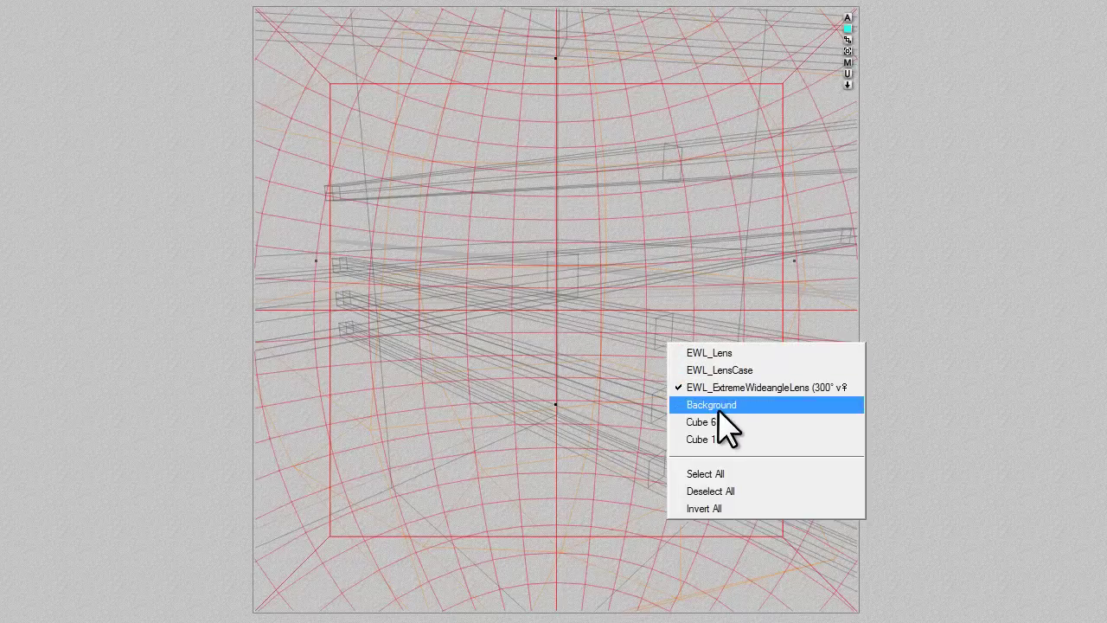
Give Cube 6 a bright red ambient colour: R 255, G 39, B 2
left_click(727, 423)
left_click(683, 380)
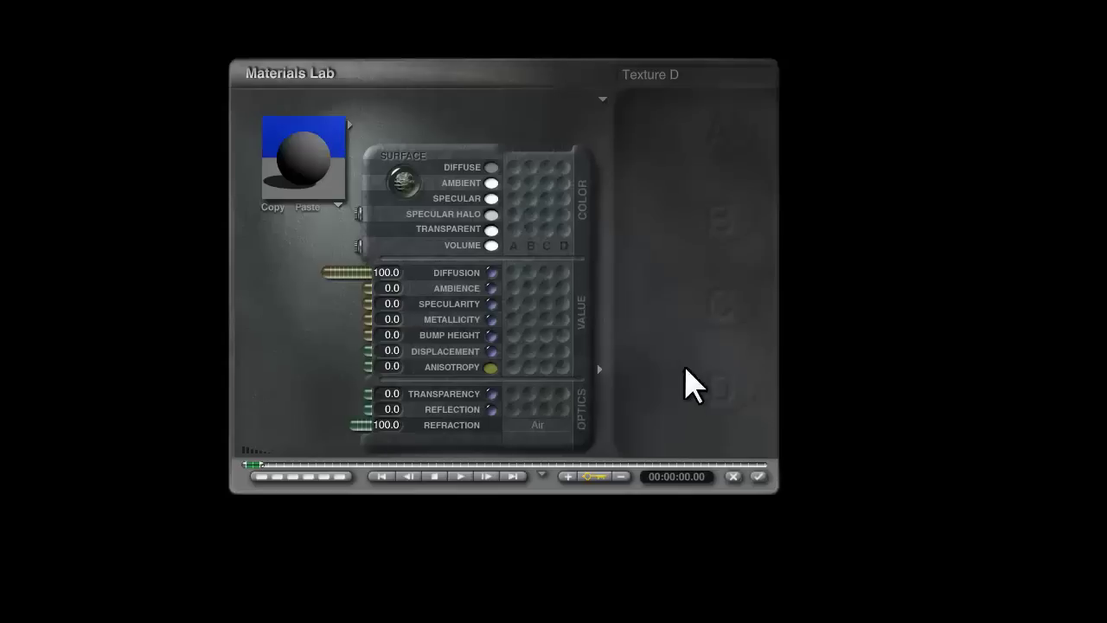
left_click(489, 182)
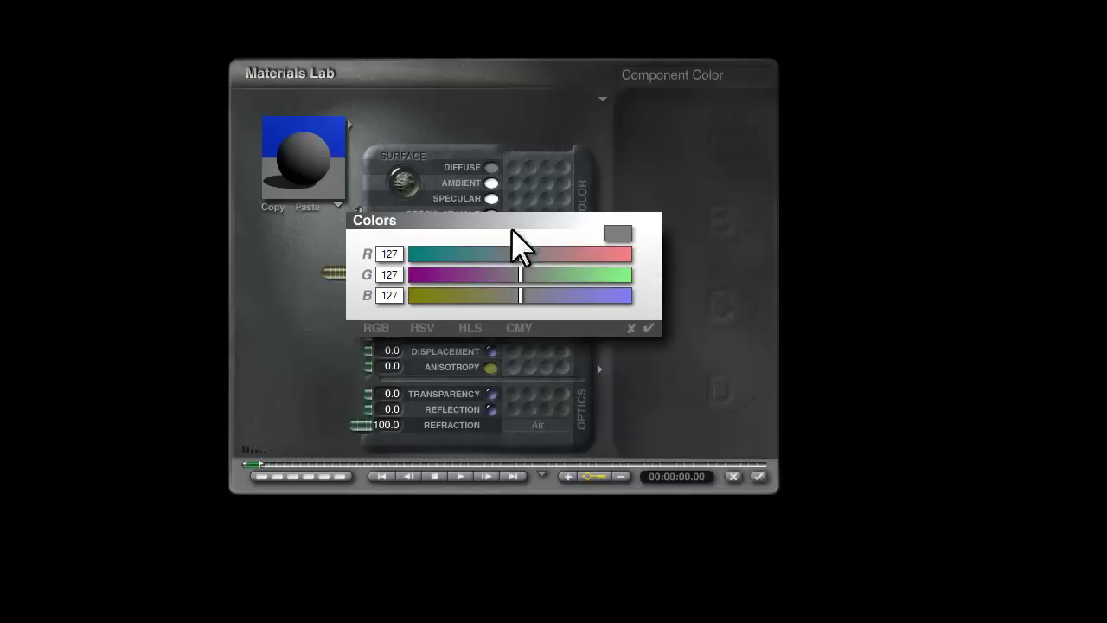
left_click_drag(520, 253, 622, 253)
left_click_drag(520, 275, 433, 275)
left_click_drag(622, 253, 633, 255)
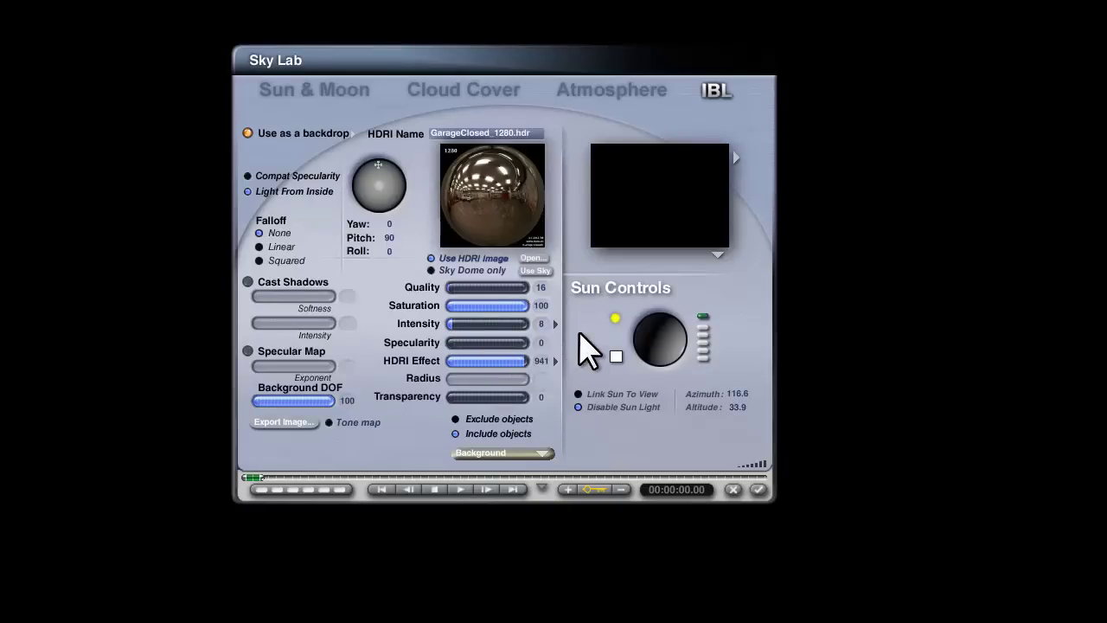
Accept the Sky Lab settings and close it
left_click(758, 490)
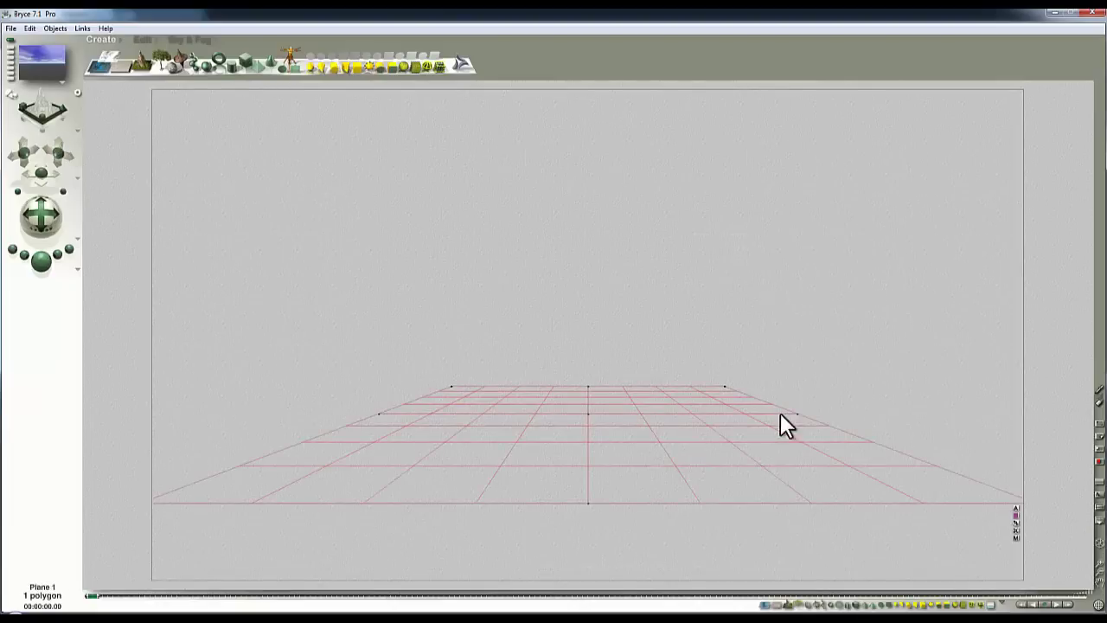
Add a sphere to the new scene and scale it up about threefold
left_click(206, 64)
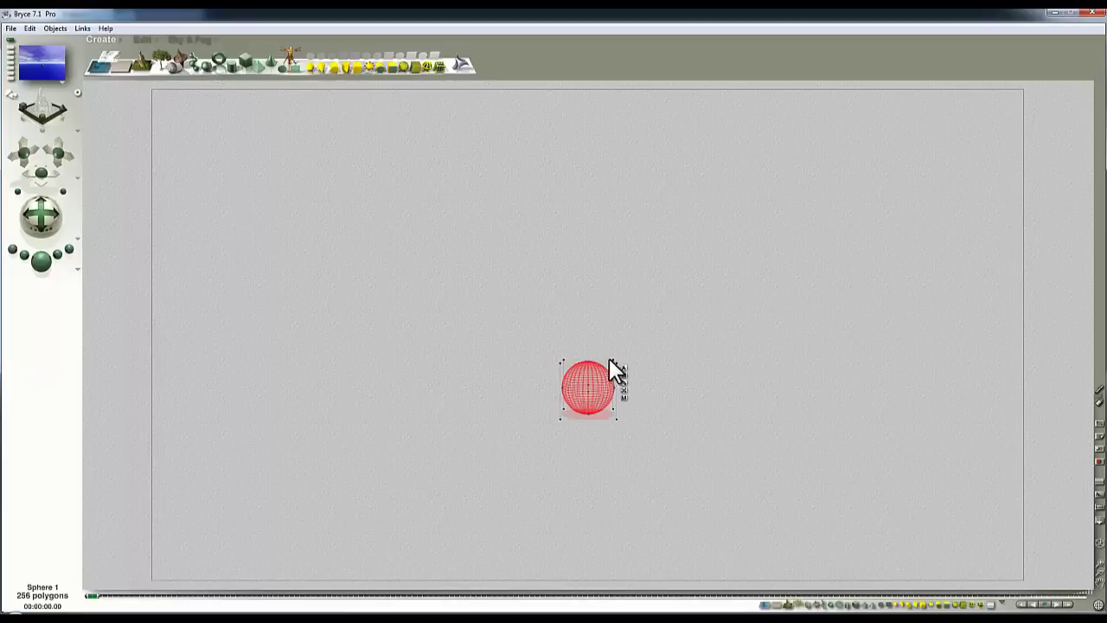
left_click(142, 40)
left_click_drag(139, 71, 249, 20)
Set the sky mode to Sky Off and pick a plain background colour
left_click(189, 40)
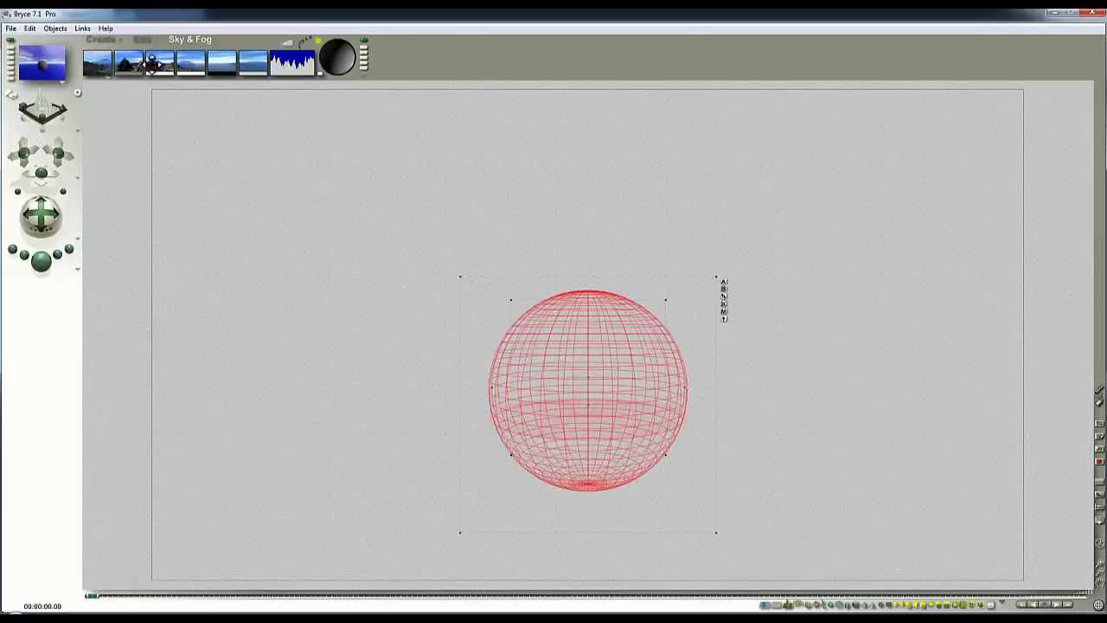
left_click(104, 77)
left_click(127, 116)
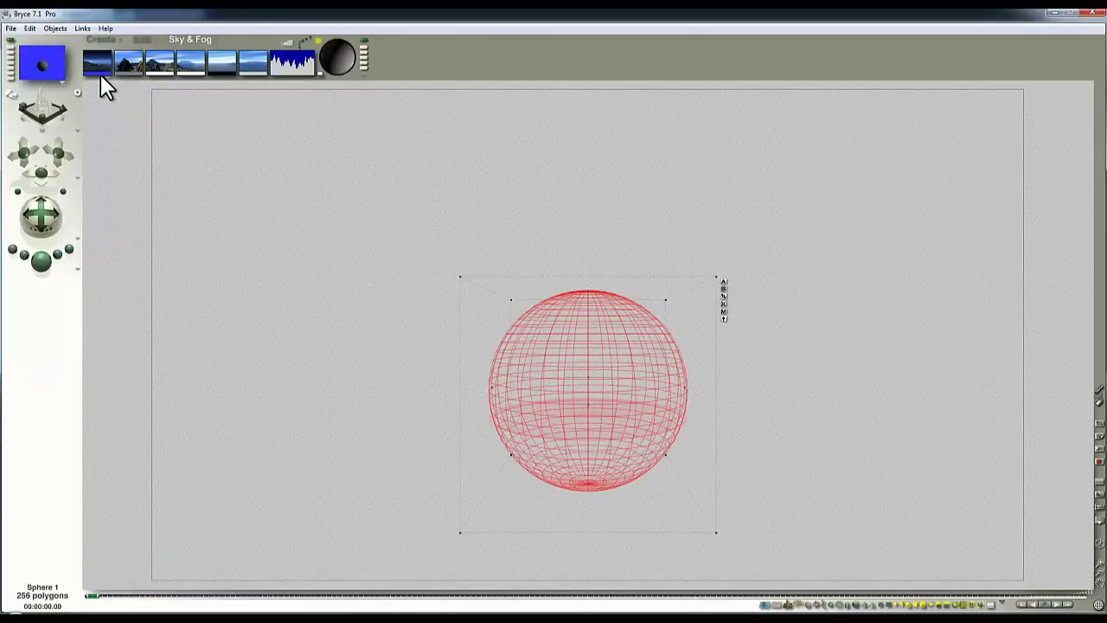
left_click_drag(101, 74, 220, 71)
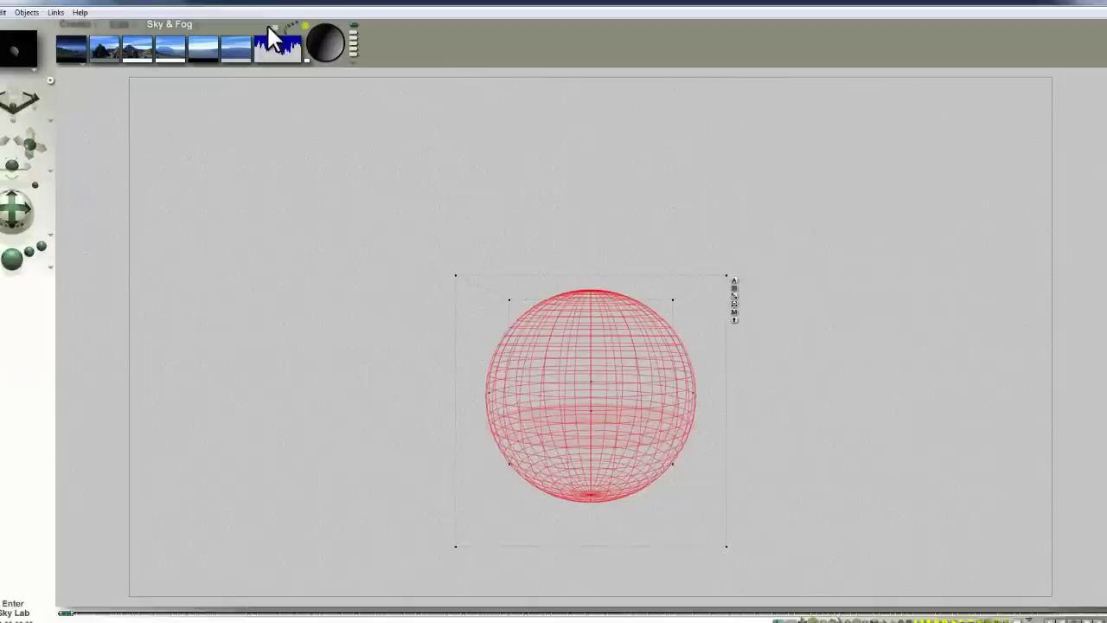
Load GarageClosed_1280.hdr as the image-based lighting in Sky Lab
left_click(274, 43)
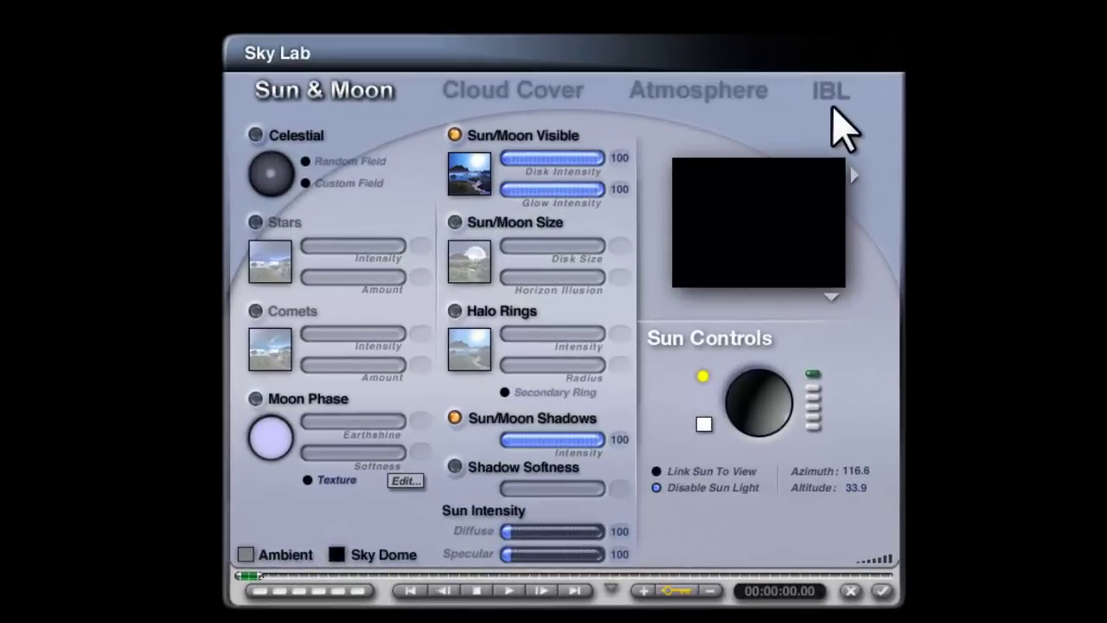
left_click(832, 93)
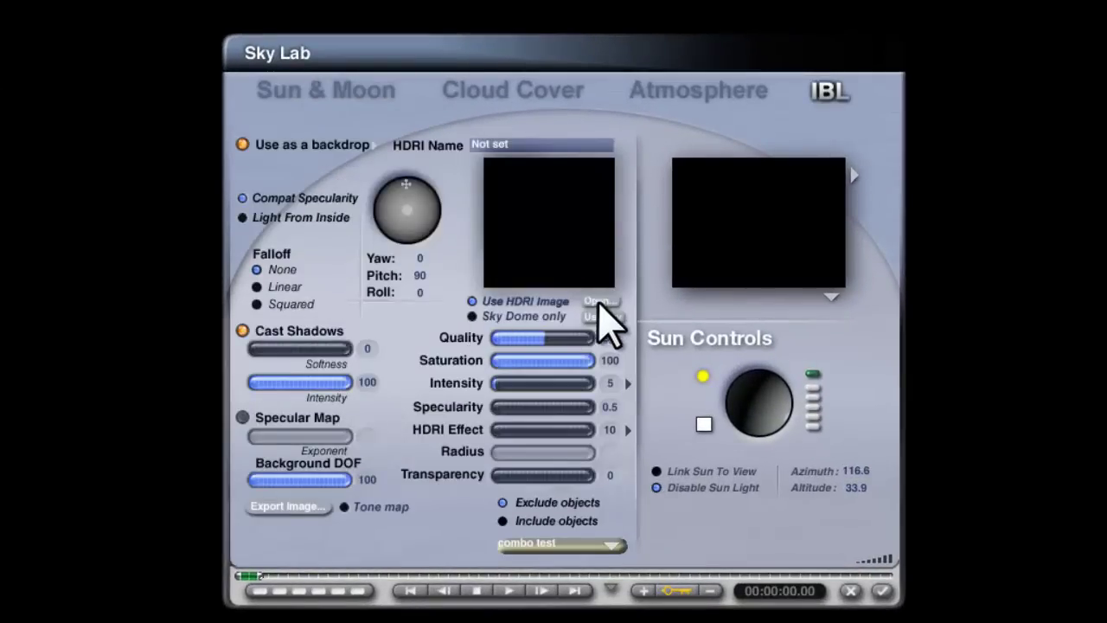
left_click(600, 301)
left_click(459, 297)
left_click(753, 435)
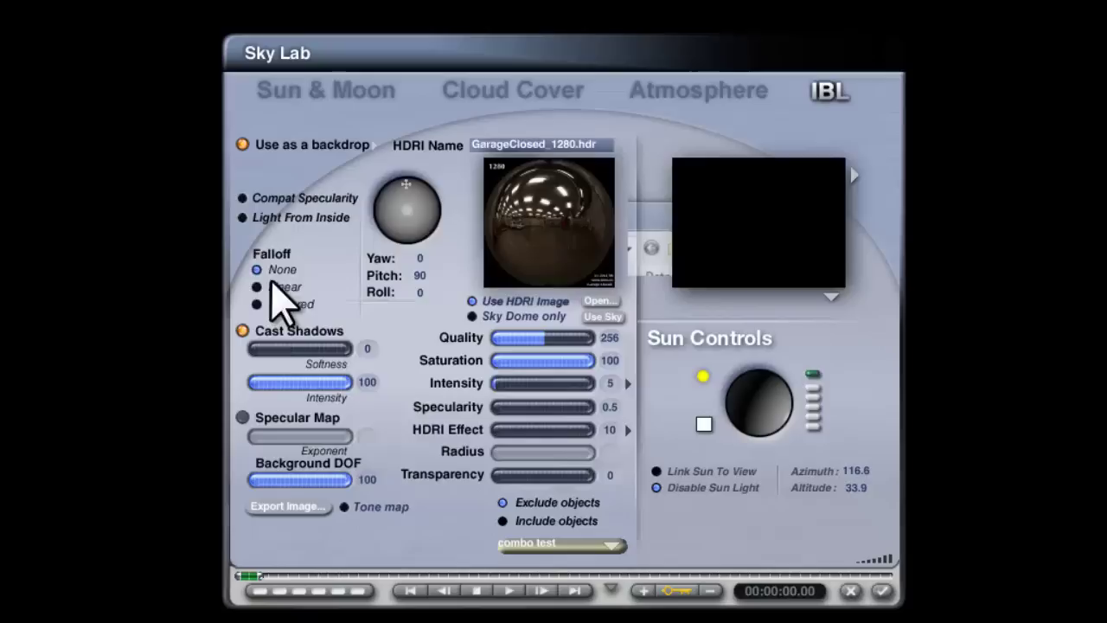
Make the HDRI light shine from inside, without shadows, at quality 16 and HDRI effect 390
left_click(243, 217)
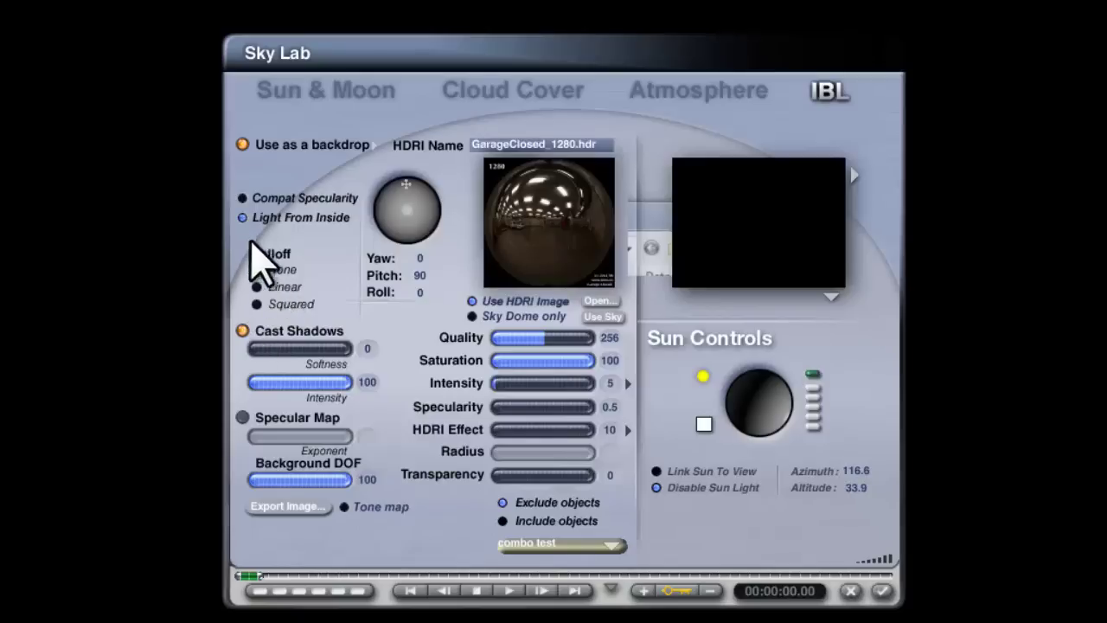
left_click(246, 331)
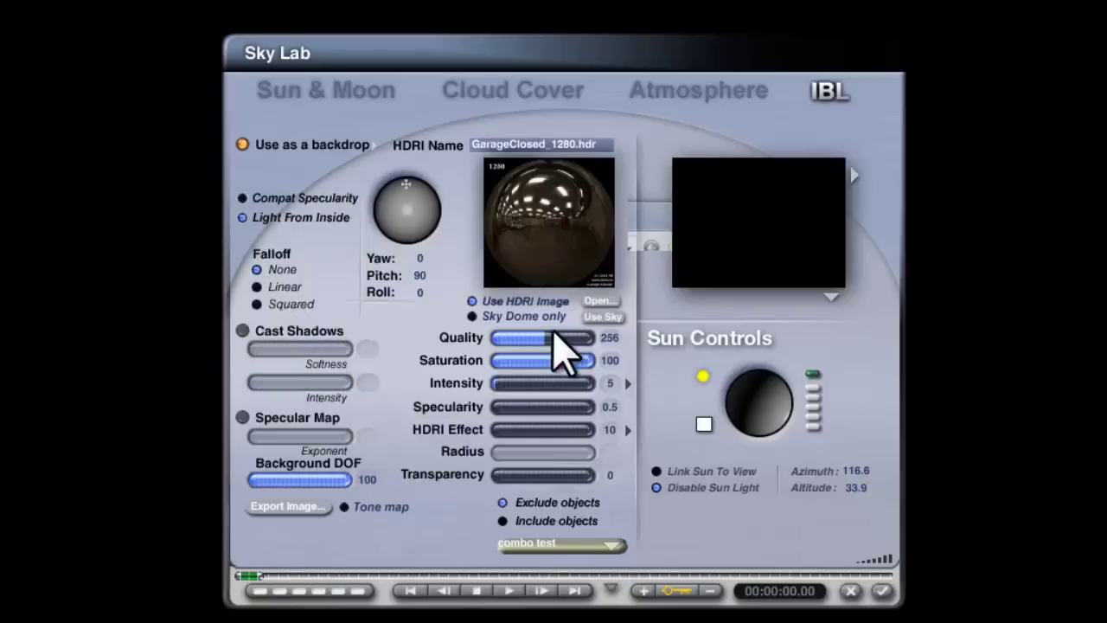
left_click_drag(563, 346, 498, 346)
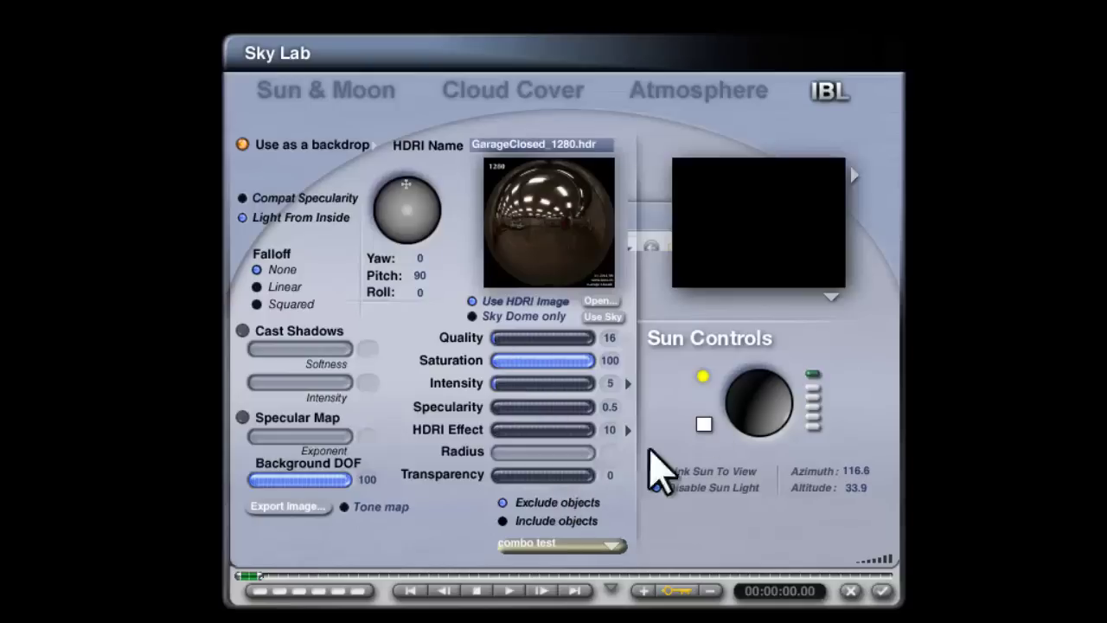
left_click(831, 297)
left_click(855, 308)
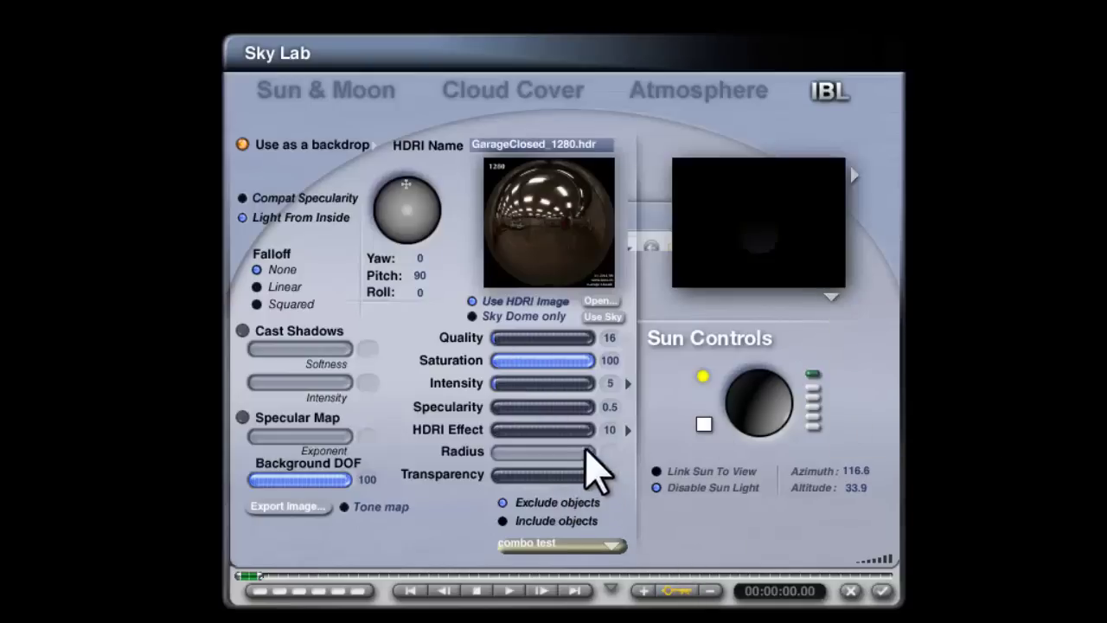
left_click_drag(521, 430, 547, 435)
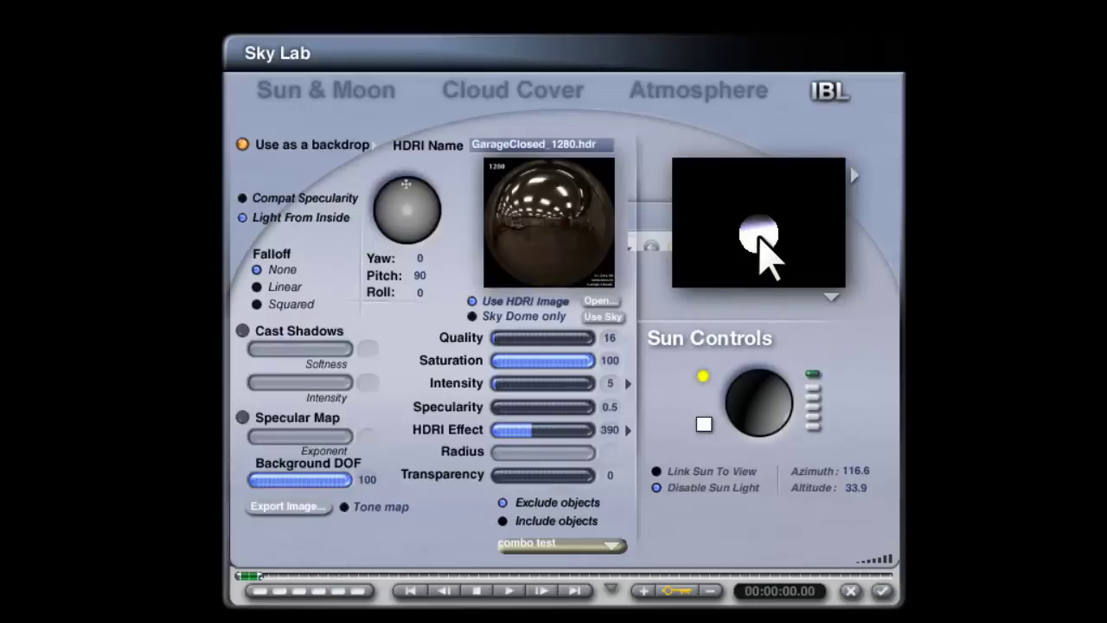
Apply HDRI intensity 100 to the light source, with HDRI Effect 0 and specularity 926
left_click(630, 383)
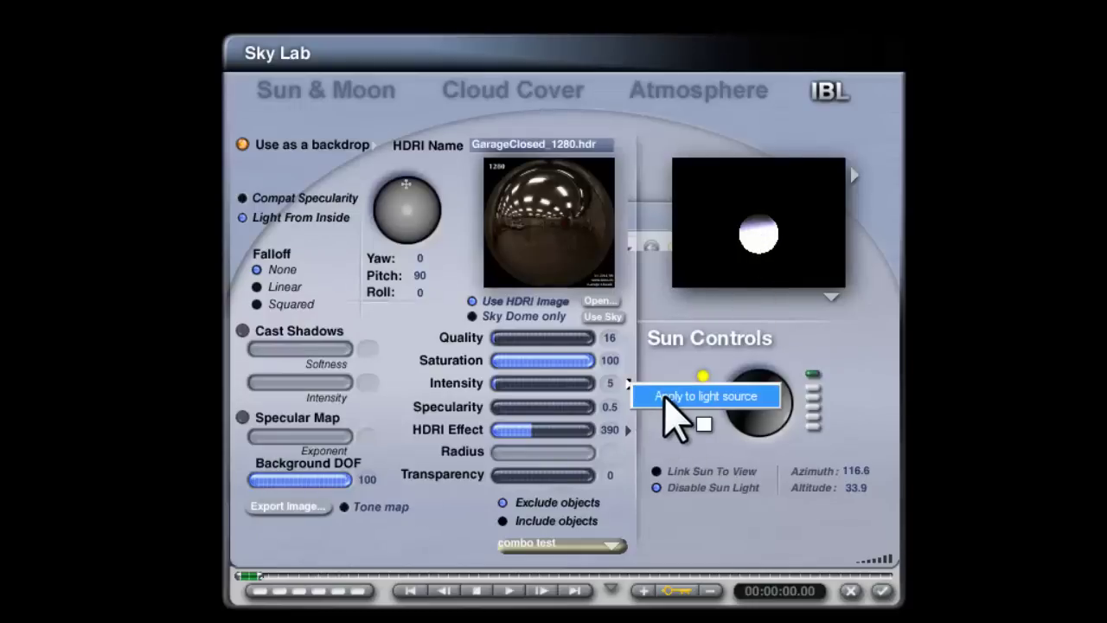
left_click(667, 396)
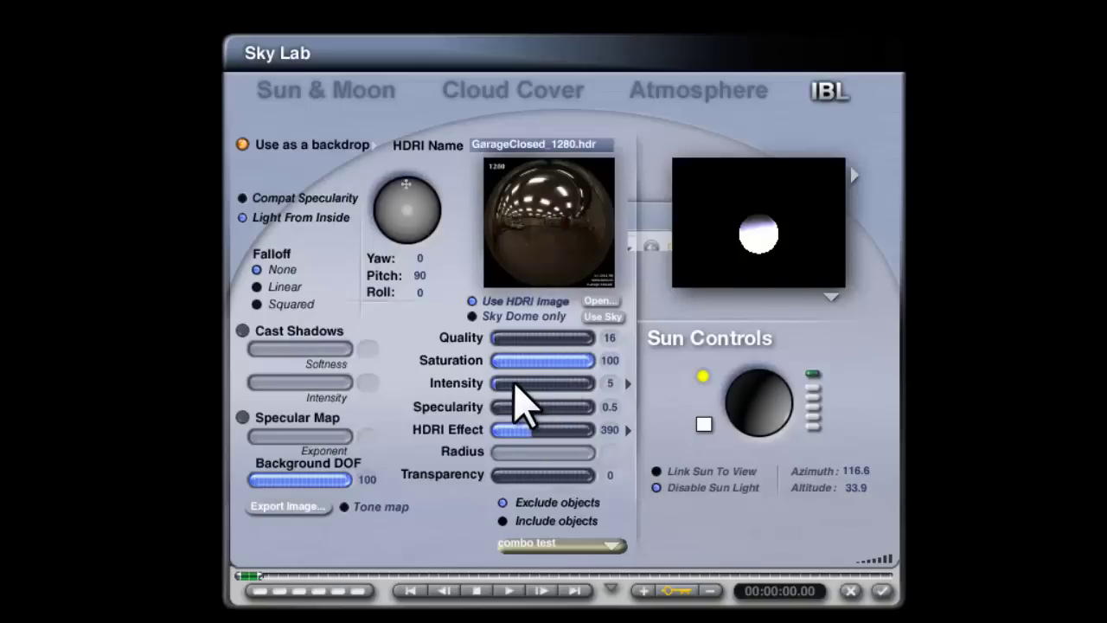
left_click_drag(516, 386, 513, 383)
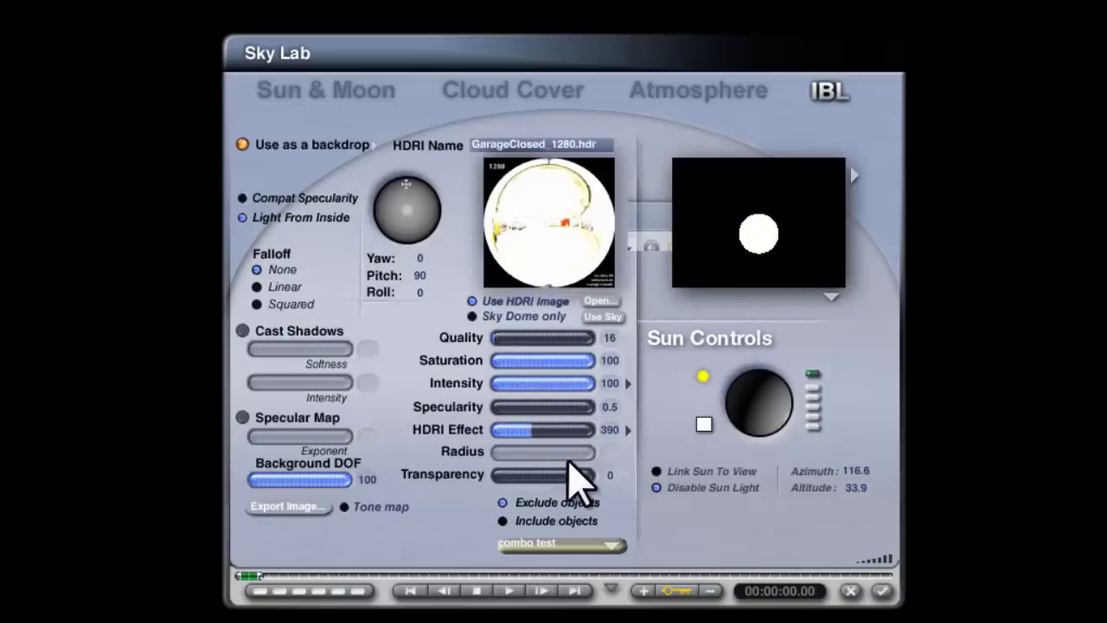
left_click(629, 383)
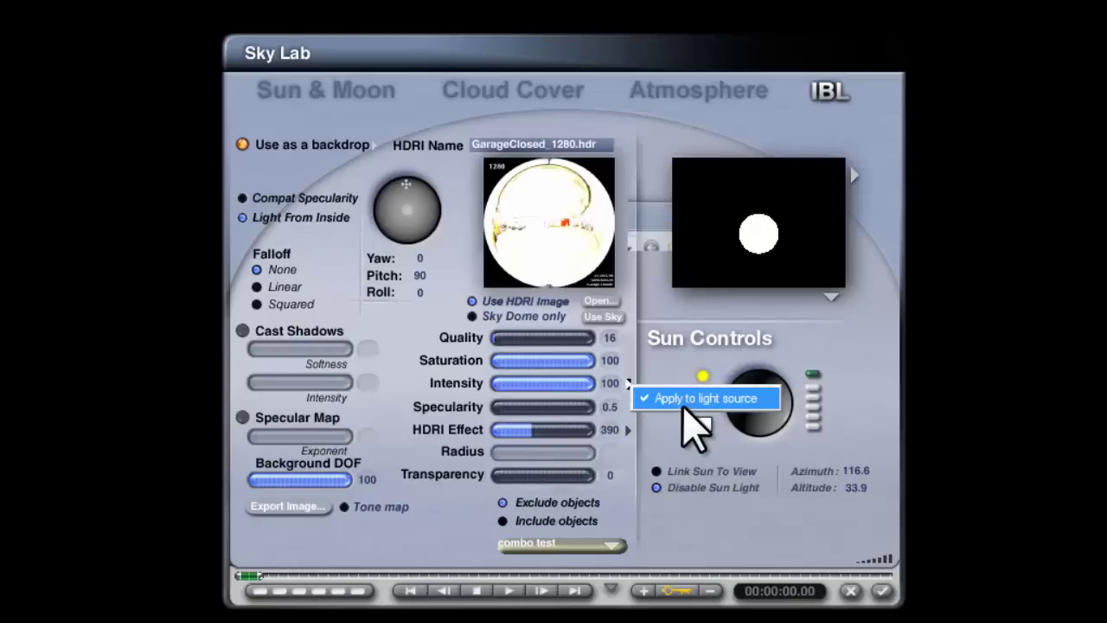
left_click(610, 429)
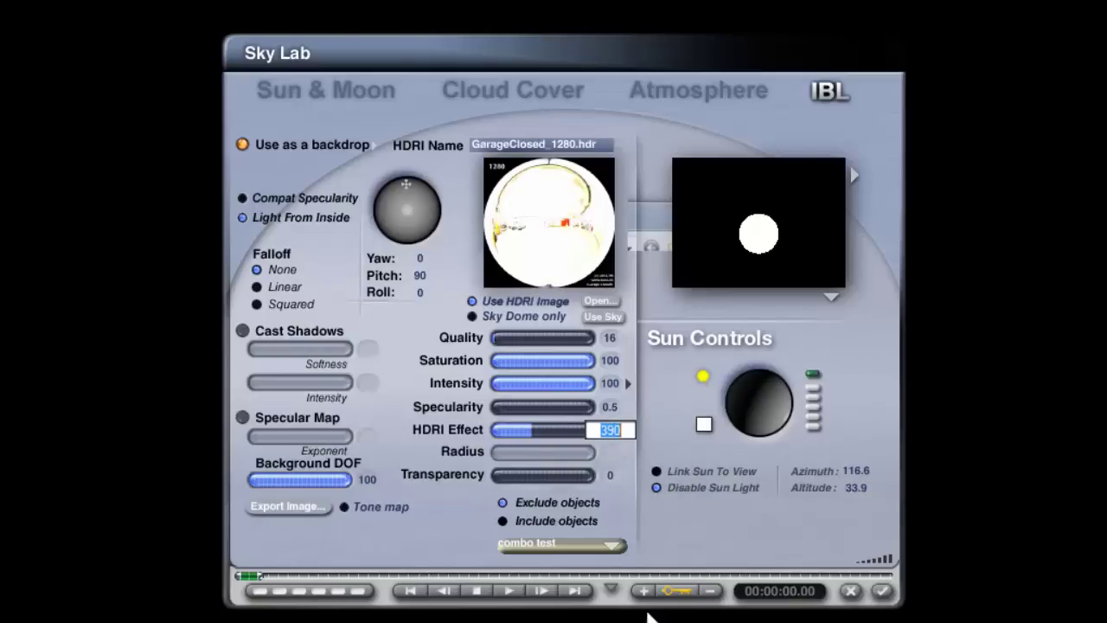
type("0")
key("Return")
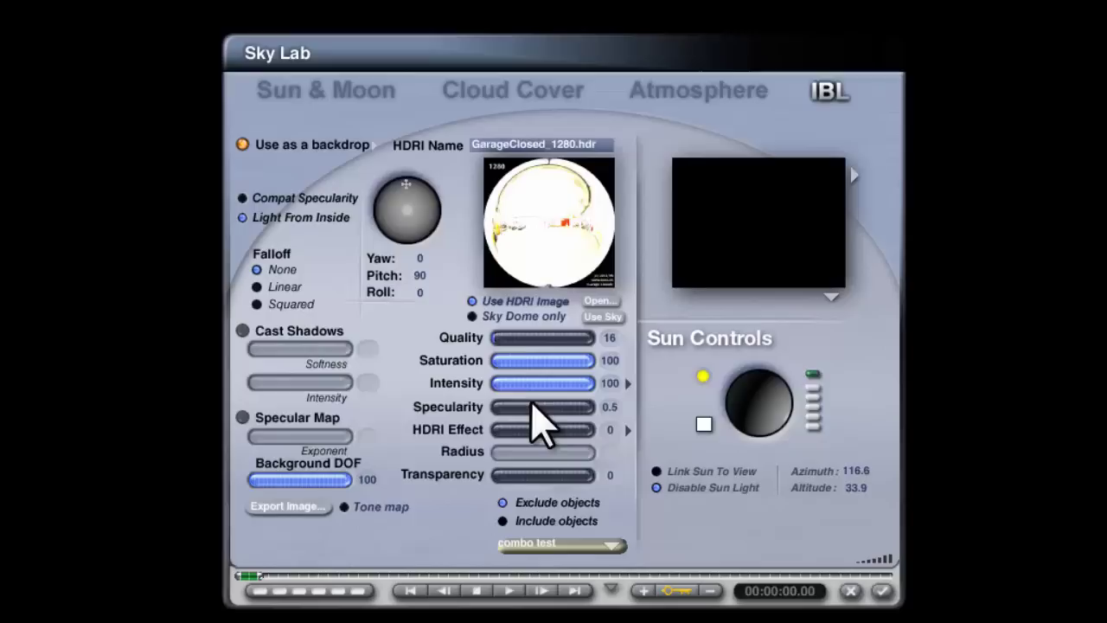
left_click_drag(527, 404, 543, 403)
Give the sphere a glossy black material (diffusion 0, specularity 100) and render it
left_click(883, 591)
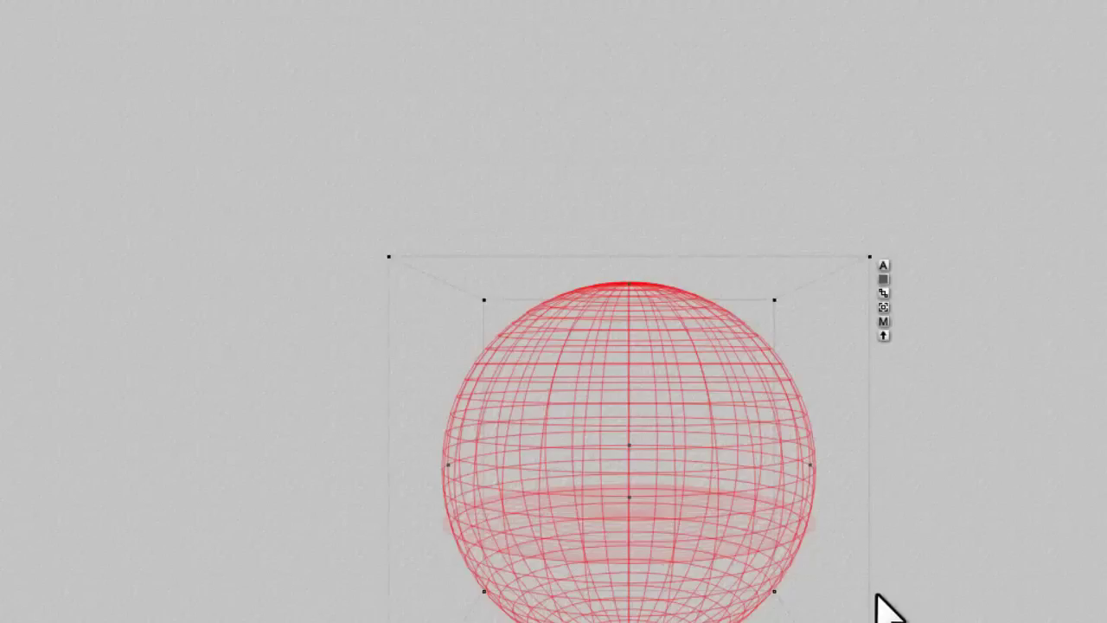
left_click(884, 321)
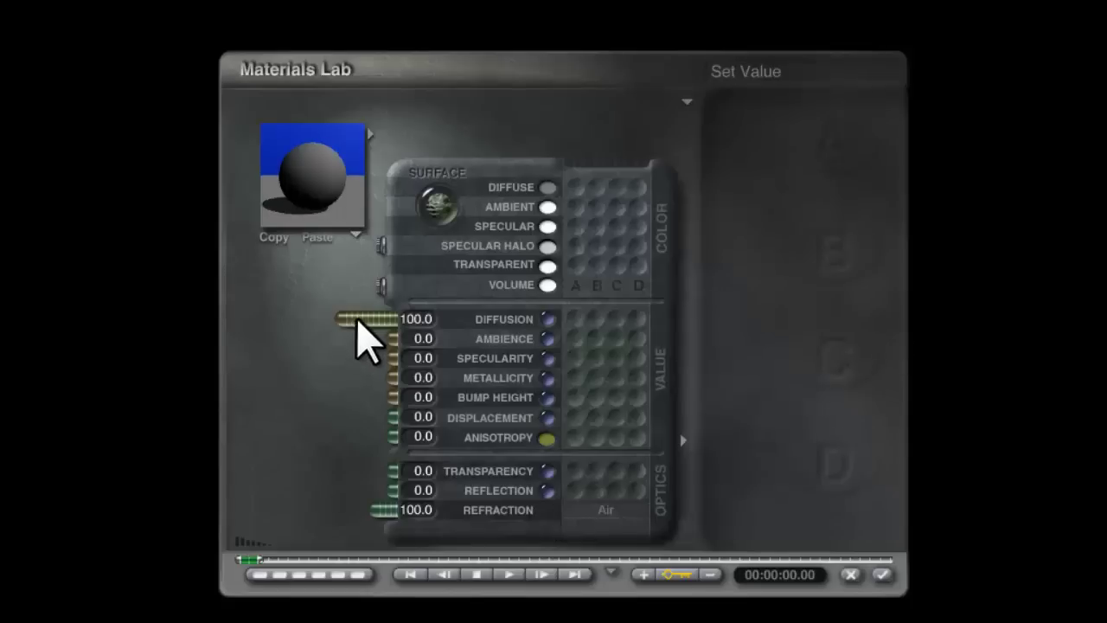
left_click_drag(381, 359, 340, 359)
left_click_drag(339, 319, 400, 319)
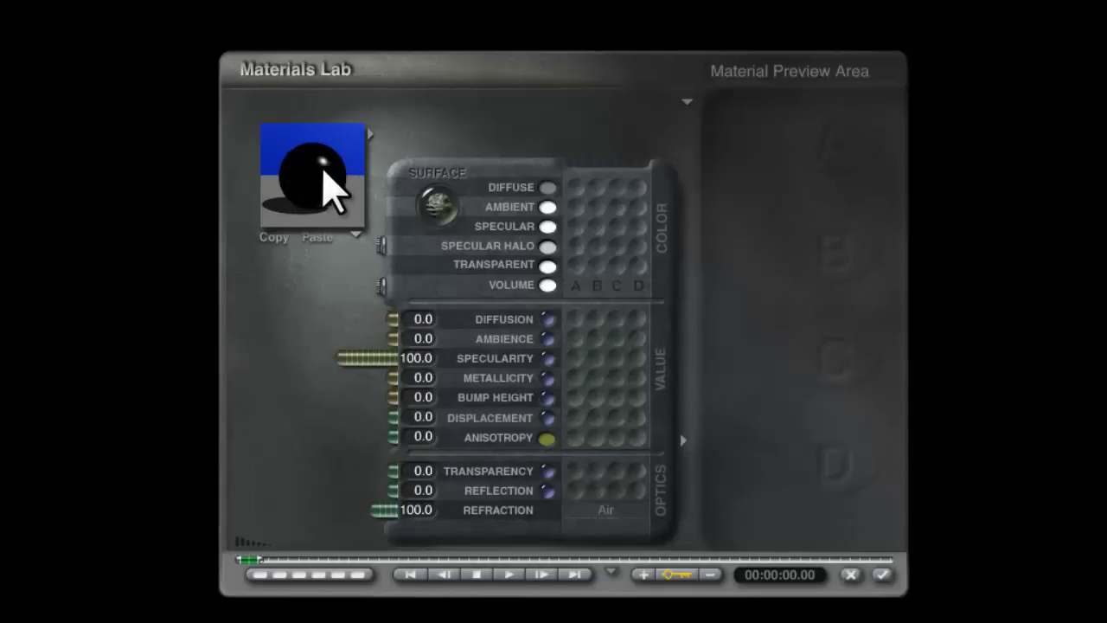
left_click(882, 575)
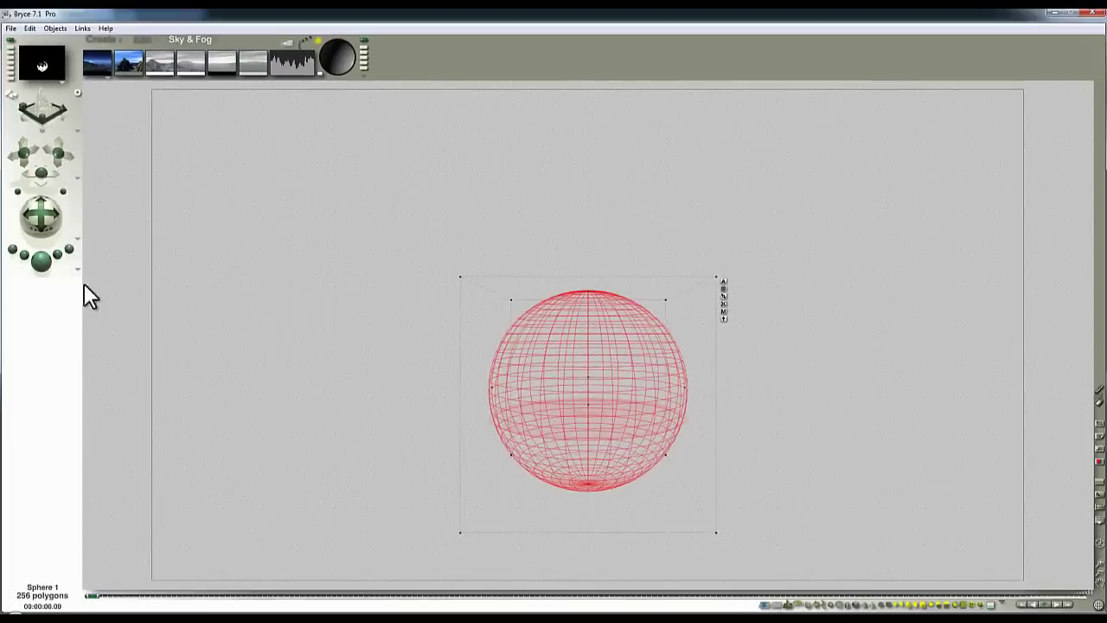
left_click(42, 264)
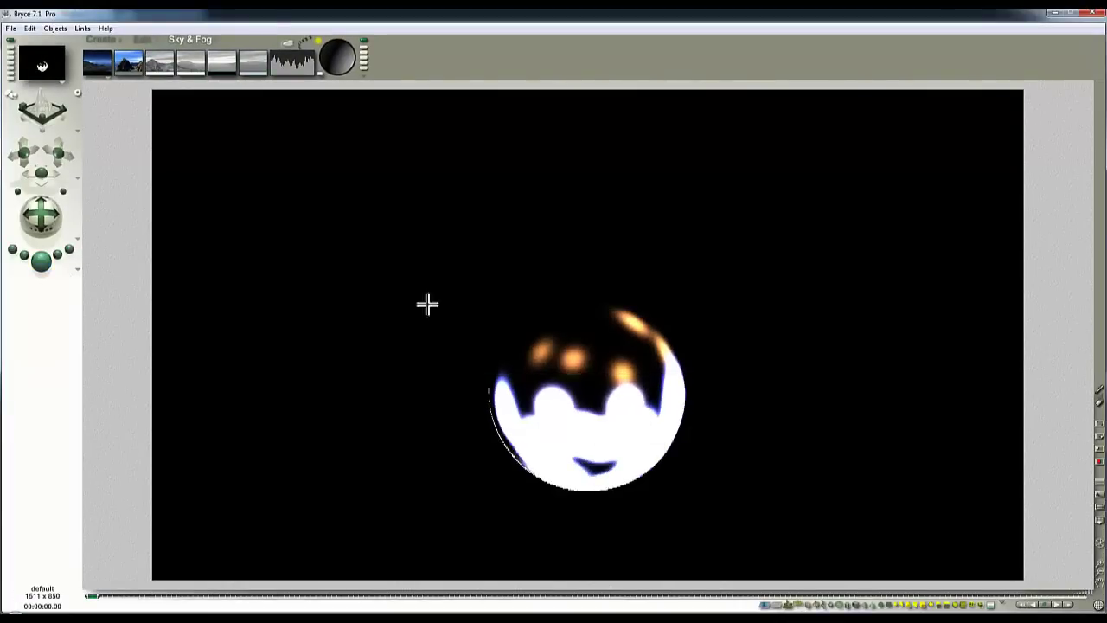
Enlarge the sphere to fill the view, render the close-up, and return to wireframe
left_click(619, 360)
left_click(141, 39)
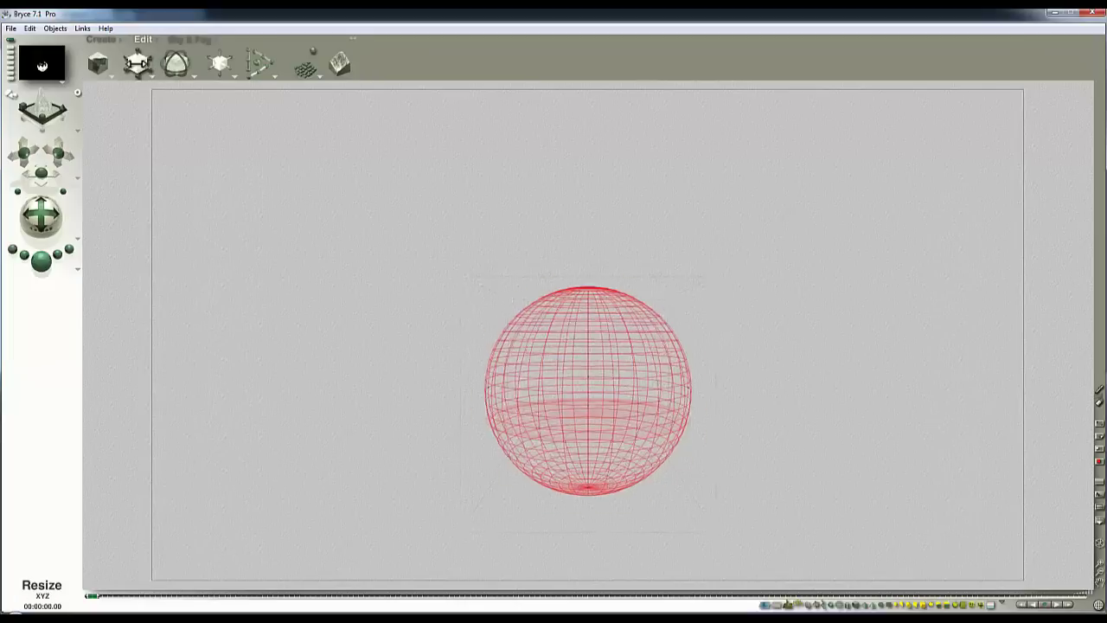
left_click_drag(137, 62, 69, 258)
left_click(45, 257)
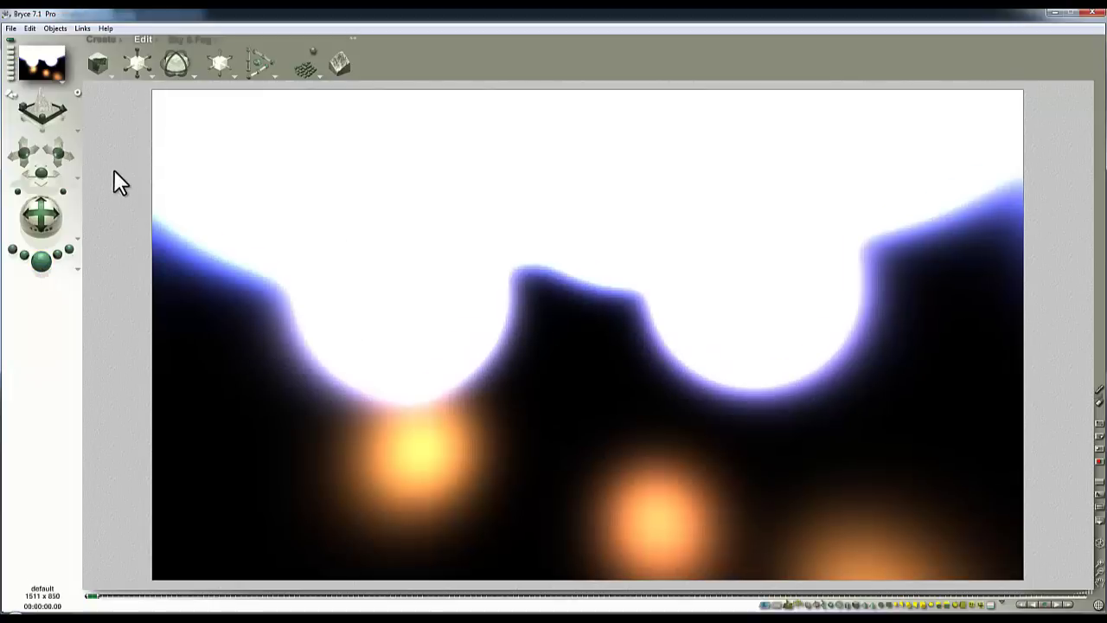
key("Escape")
Toggle one of the render options and re-render the sphere close-up
left_click(76, 268)
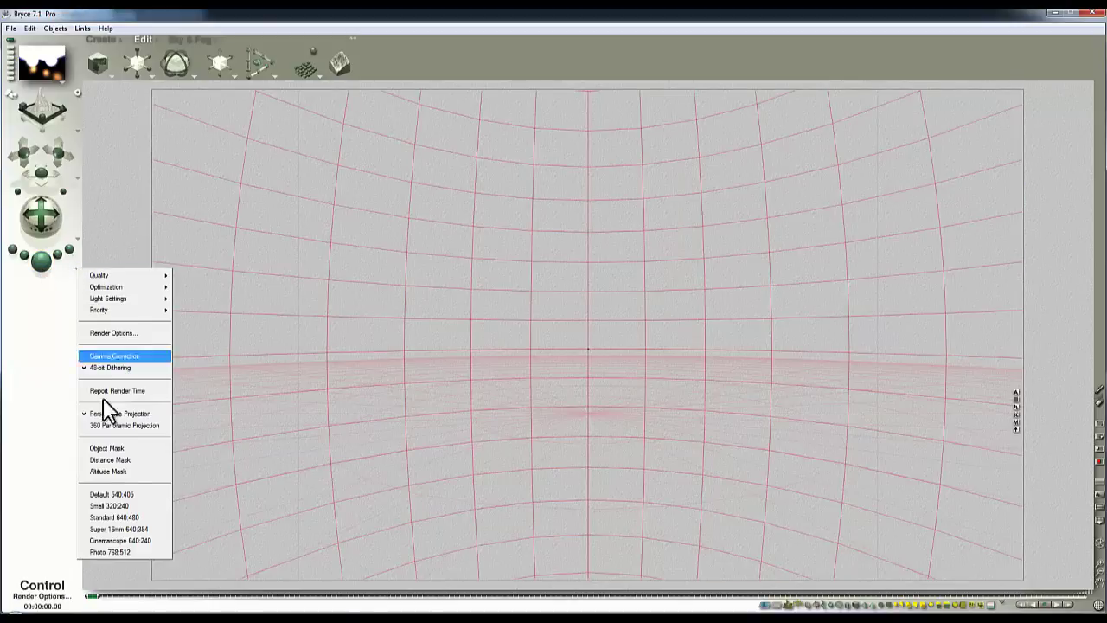
left_click(164, 435)
left_click(39, 263)
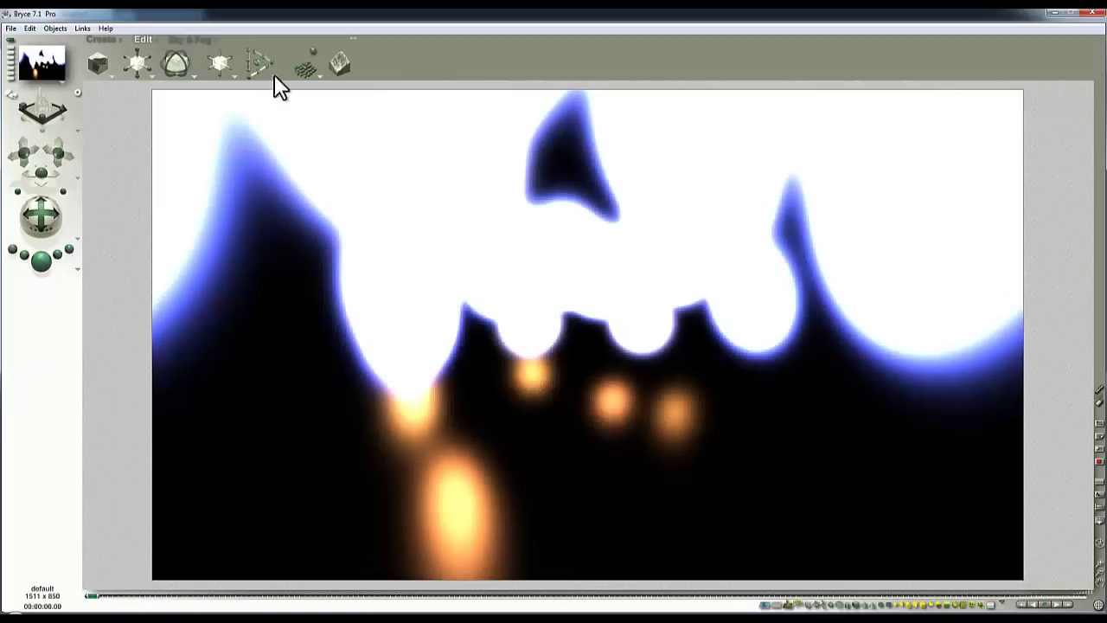
Raise the HDRI Quality from 16 to 64 in Sky Lab and re-render the scene
left_click(190, 38)
left_click(279, 40)
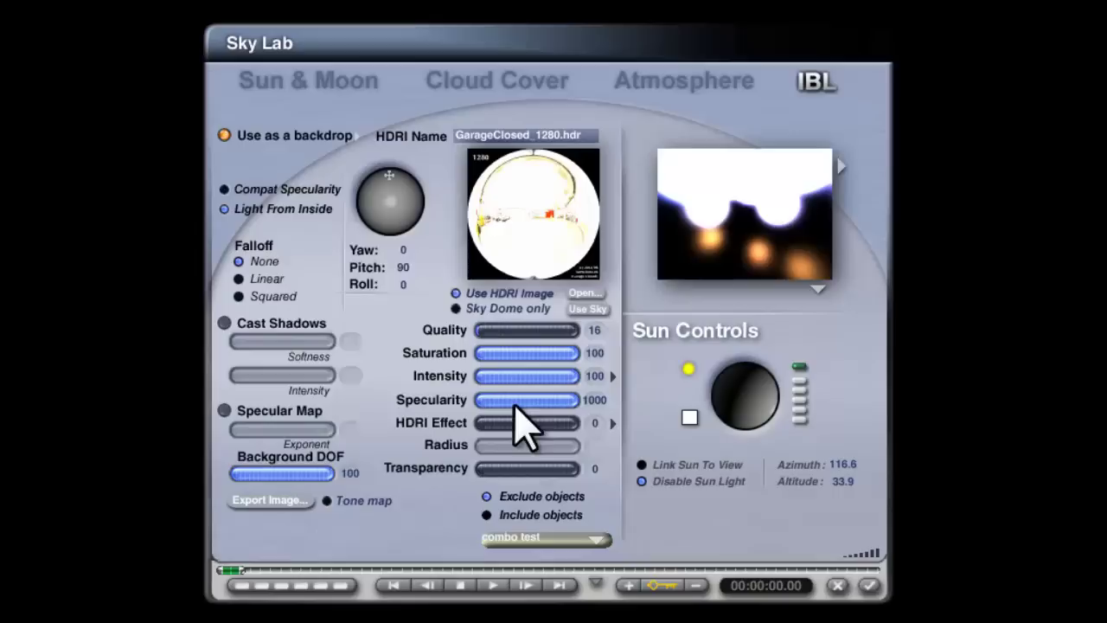
left_click(495, 330)
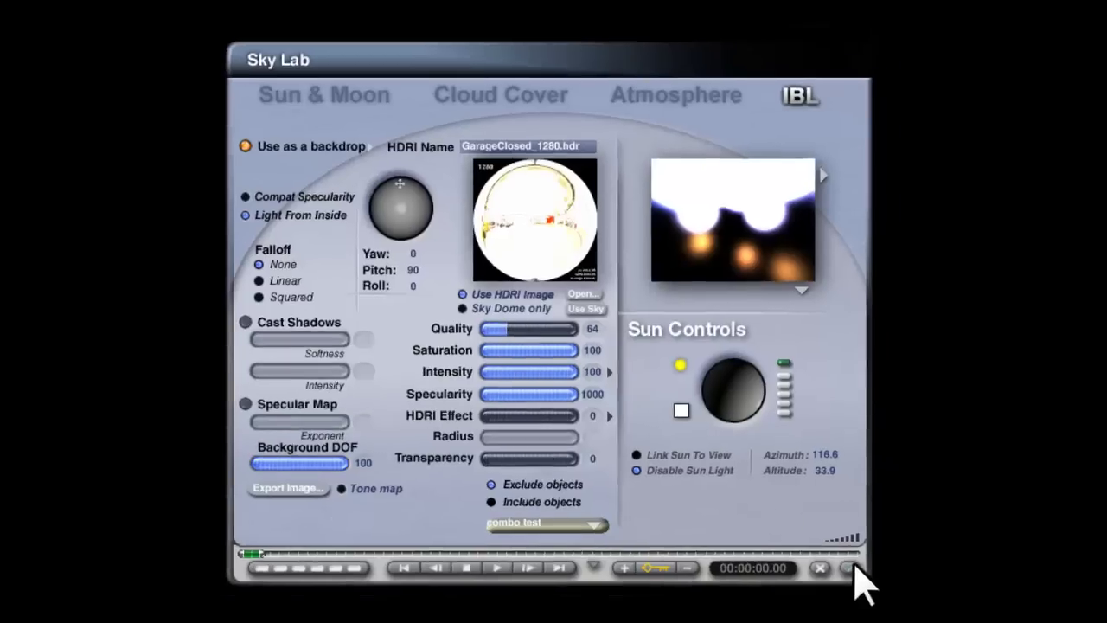
left_click(869, 585)
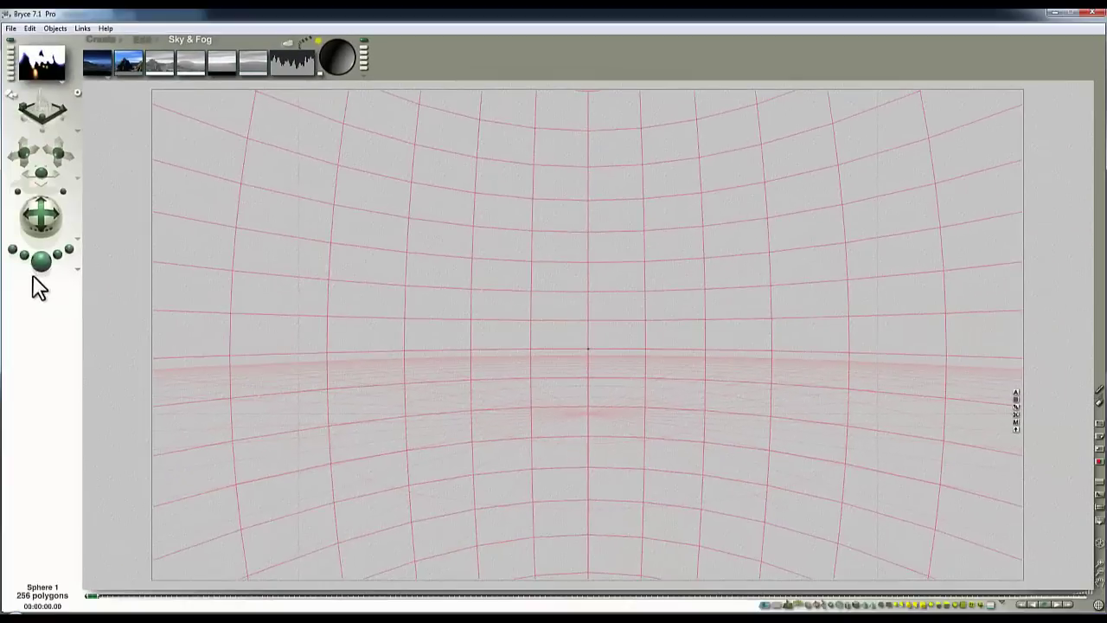
key("ctrl+r")
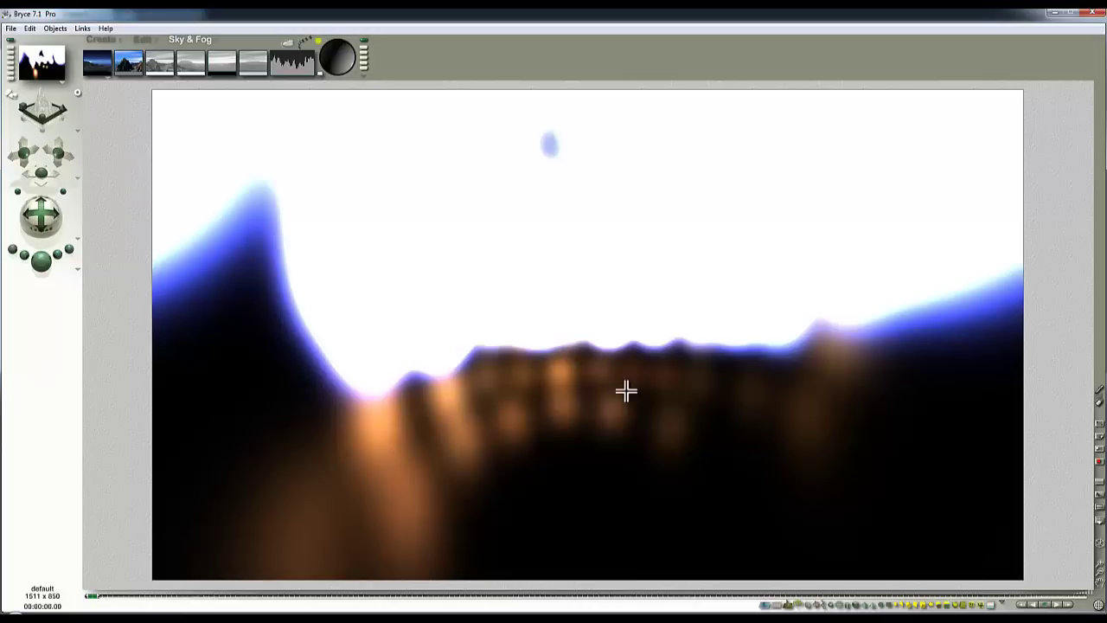
Switch to the Interior1 scene, select the Background object and open its image-based lighting settings
left_click(1056, 12)
left_click(980, 333)
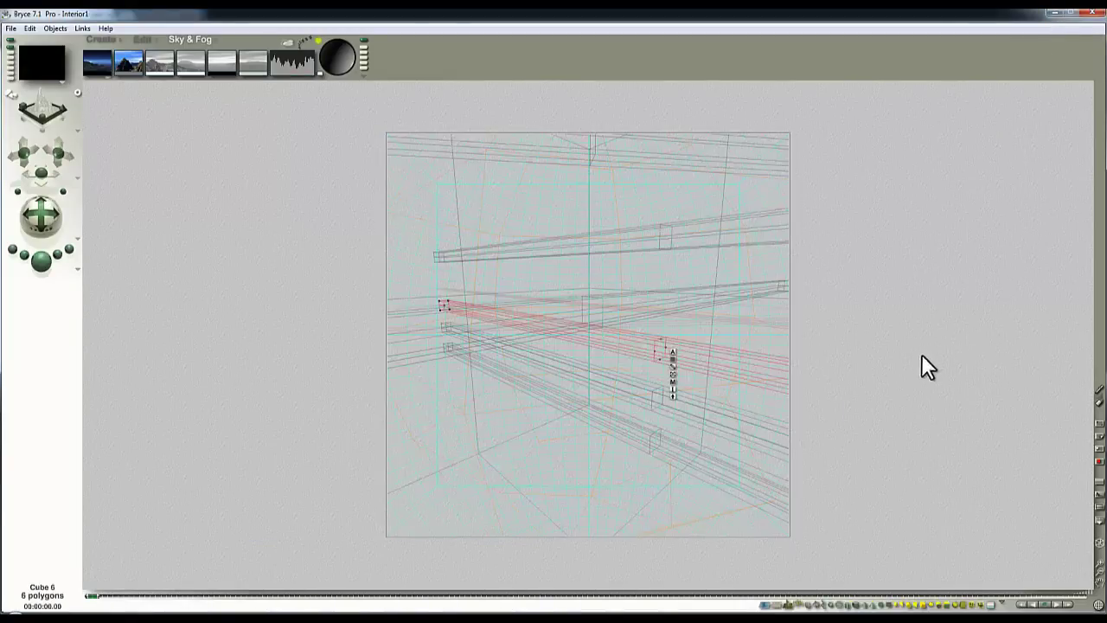
left_click(632, 258, "ctrl")
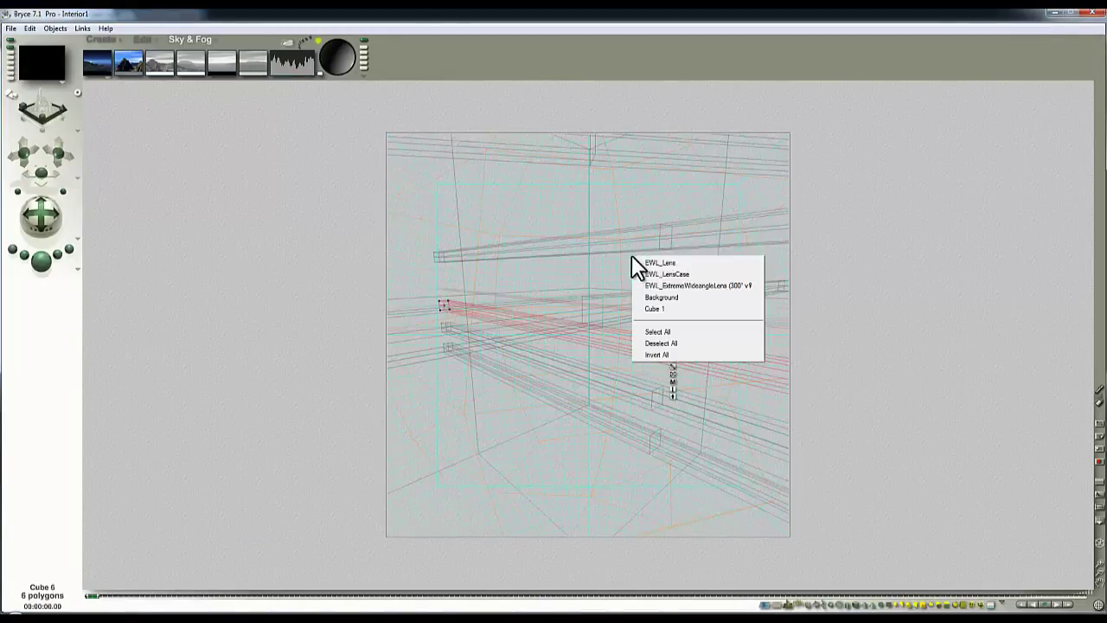
left_click(663, 299)
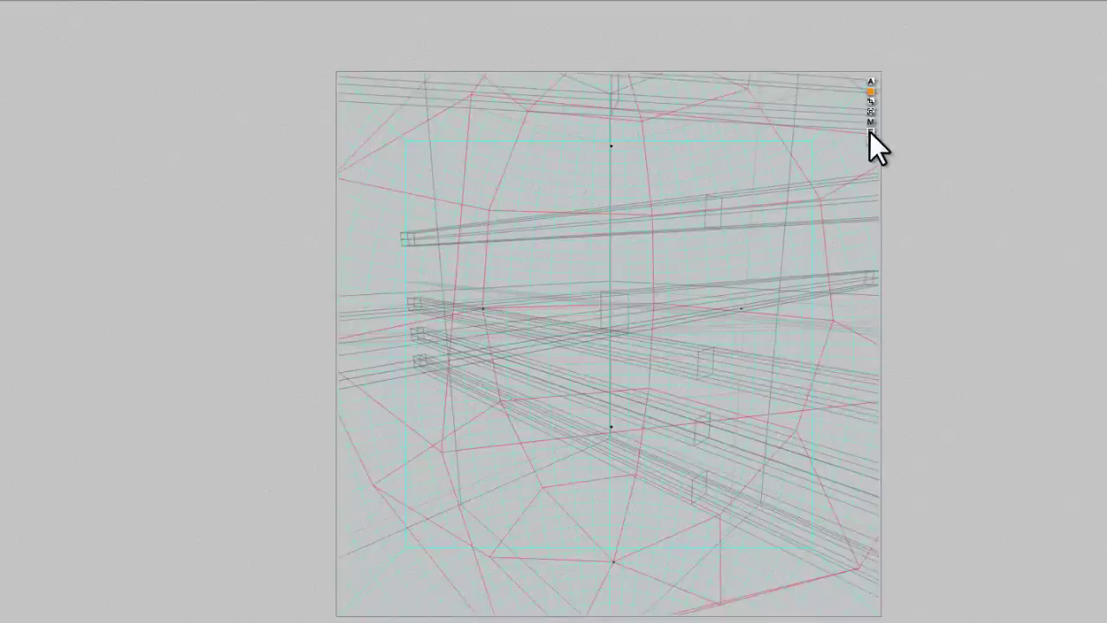
left_click(781, 184)
left_click(802, 395)
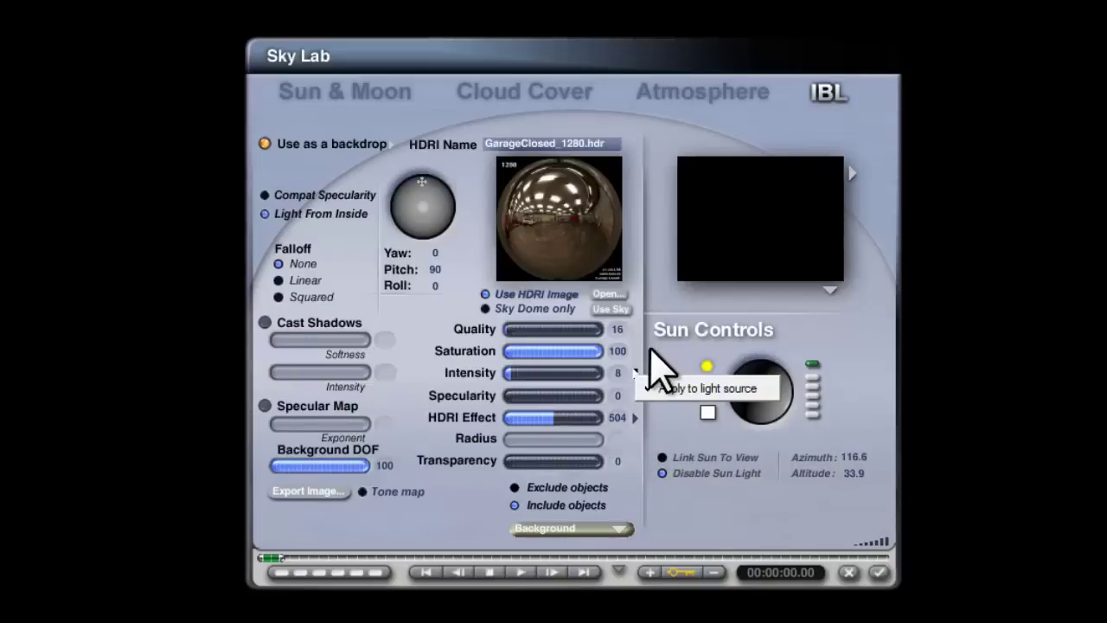
Enter HDRI Effect 0, then bring Specularity to 1000, Intensity to 100 and Quality to 64
left_click(616, 418)
type("0")
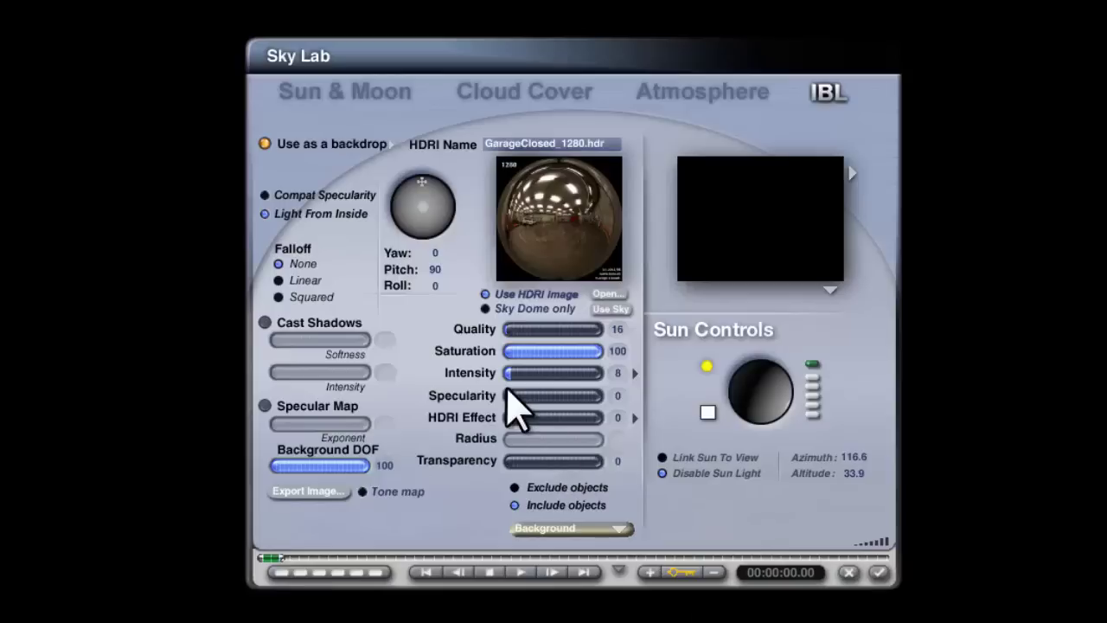
left_click_drag(509, 396, 604, 400)
left_click_drag(529, 374, 538, 377)
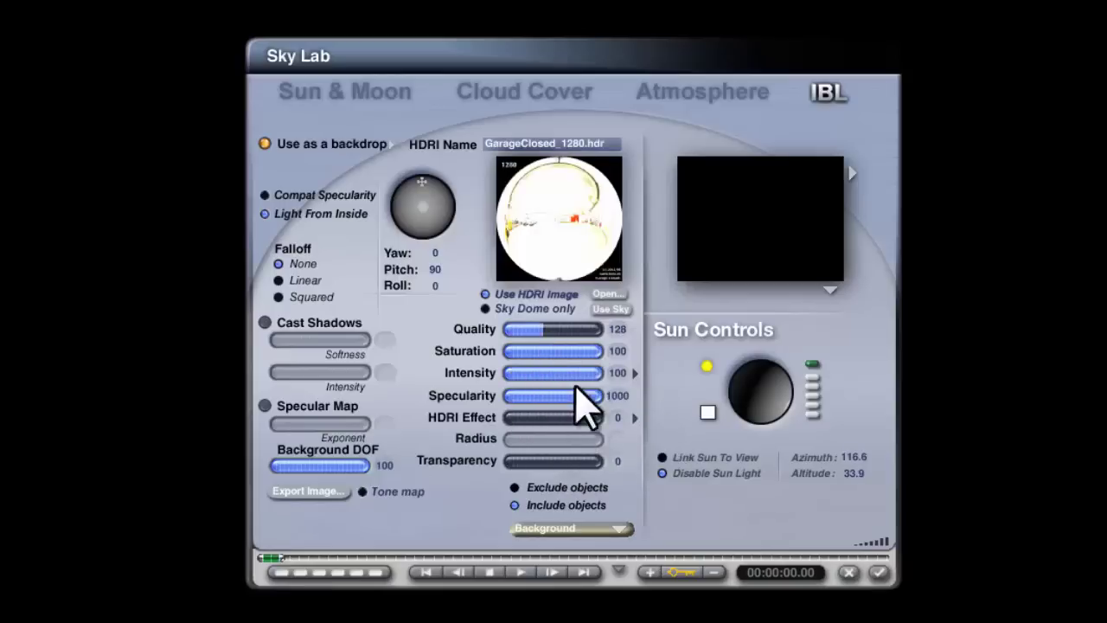
left_click(532, 329)
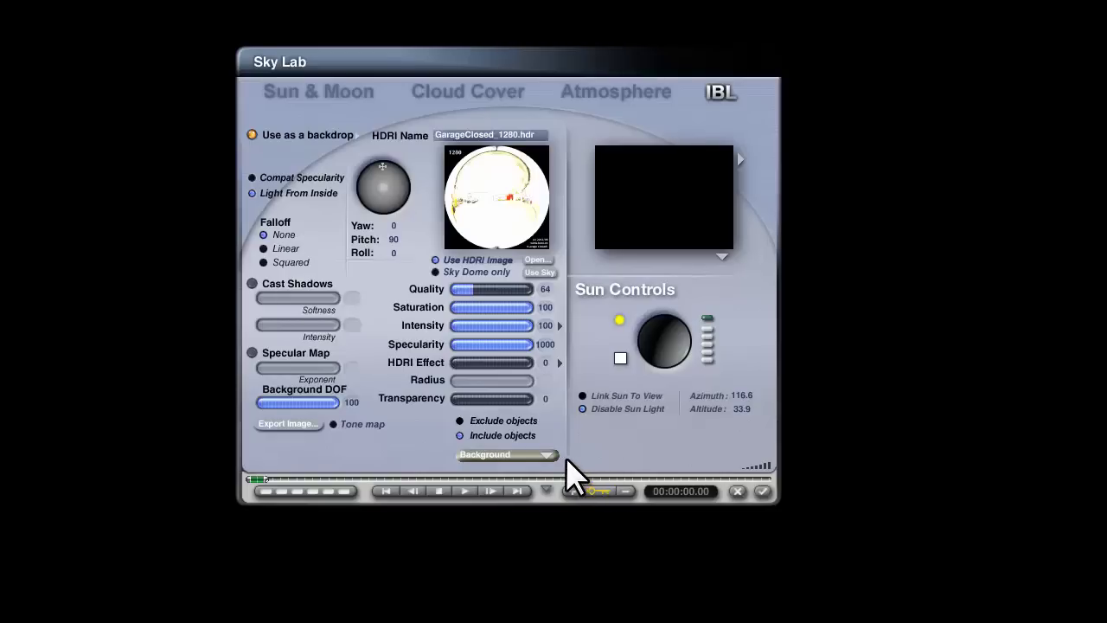
Lower the HDRI Specularity from 1000 to 390 and the Intensity to 48
left_click(482, 344)
mouse_move(507, 329)
left_mouse_down()
mouse_move(501, 338)
mouse_move(514, 335)
left_mouse_up()
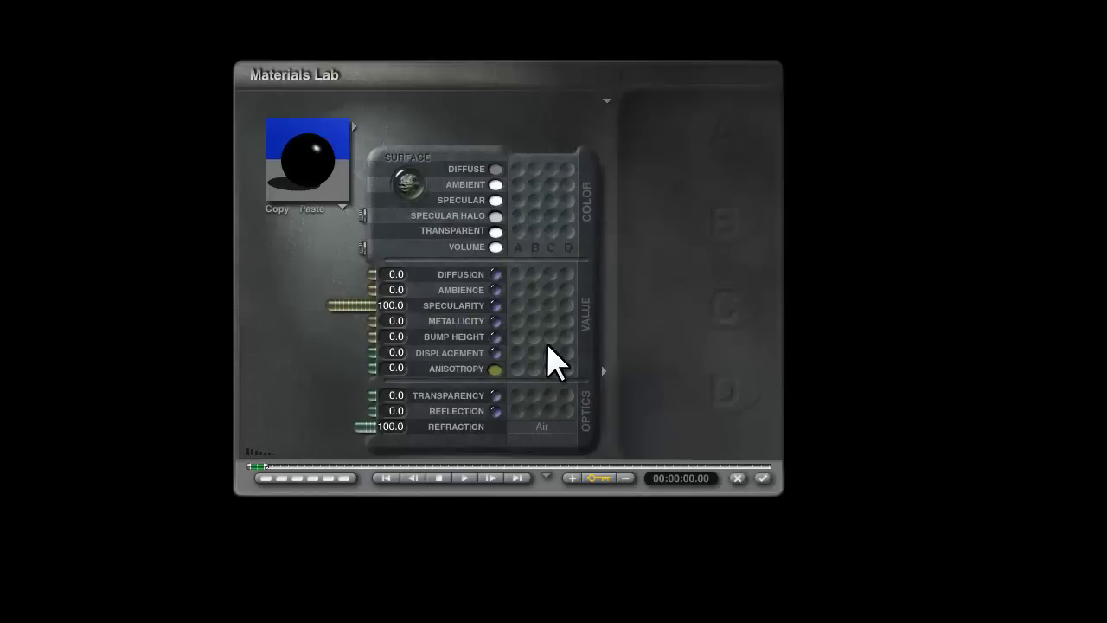
Tint the material's specular halo red-orange and raise its Anisotropy to 100
left_click(495, 215)
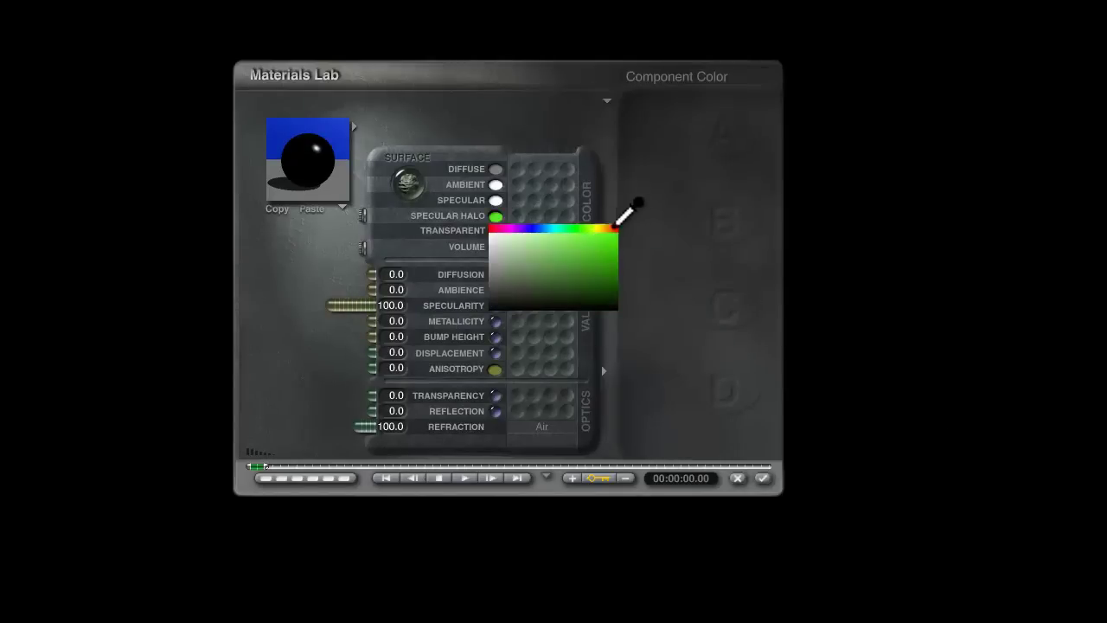
left_click(612, 239)
left_click(495, 215)
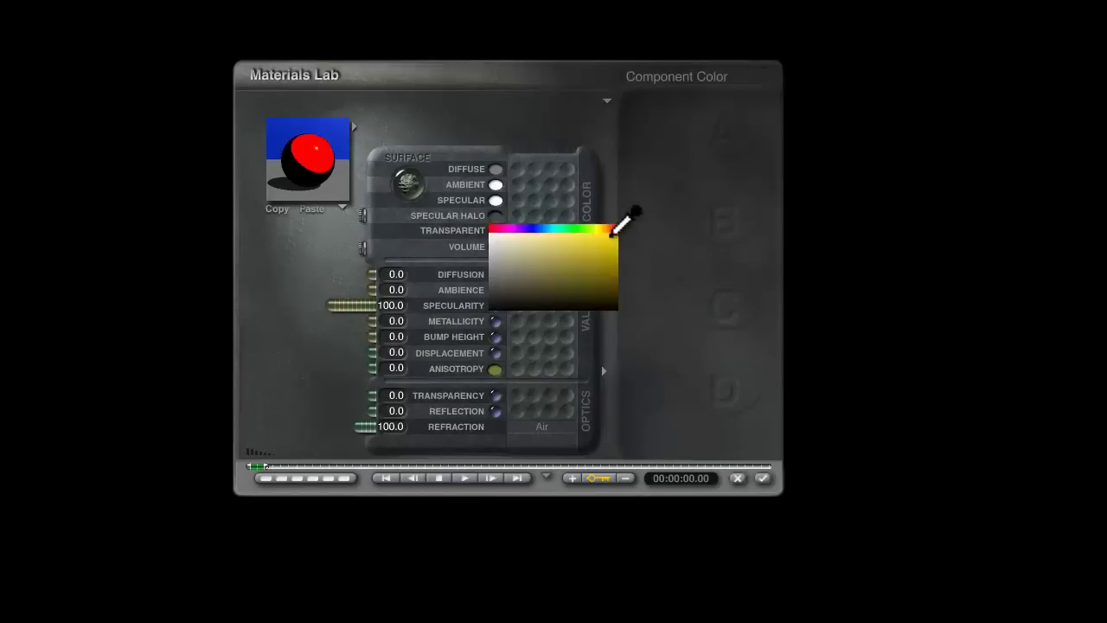
left_click(613, 232)
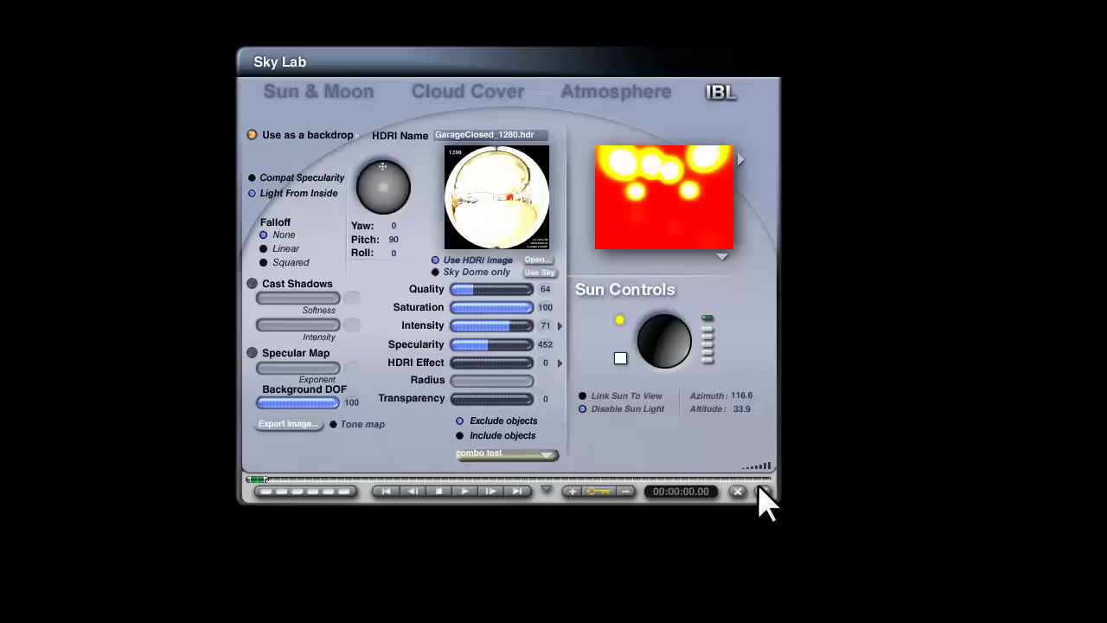
left_click(764, 492)
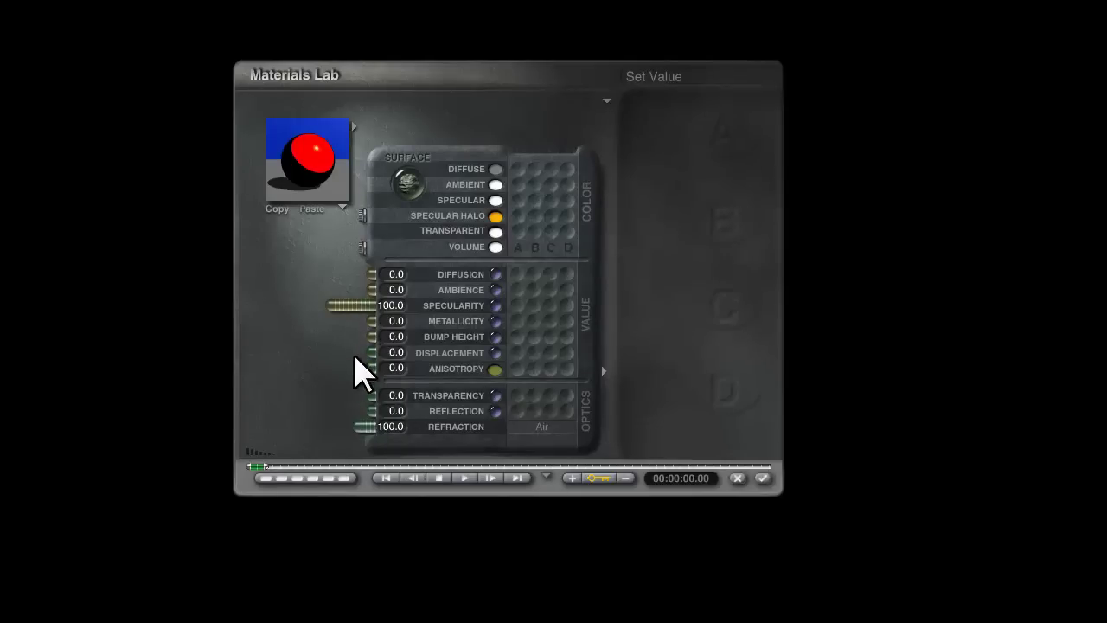
left_click_drag(358, 368, 260, 388)
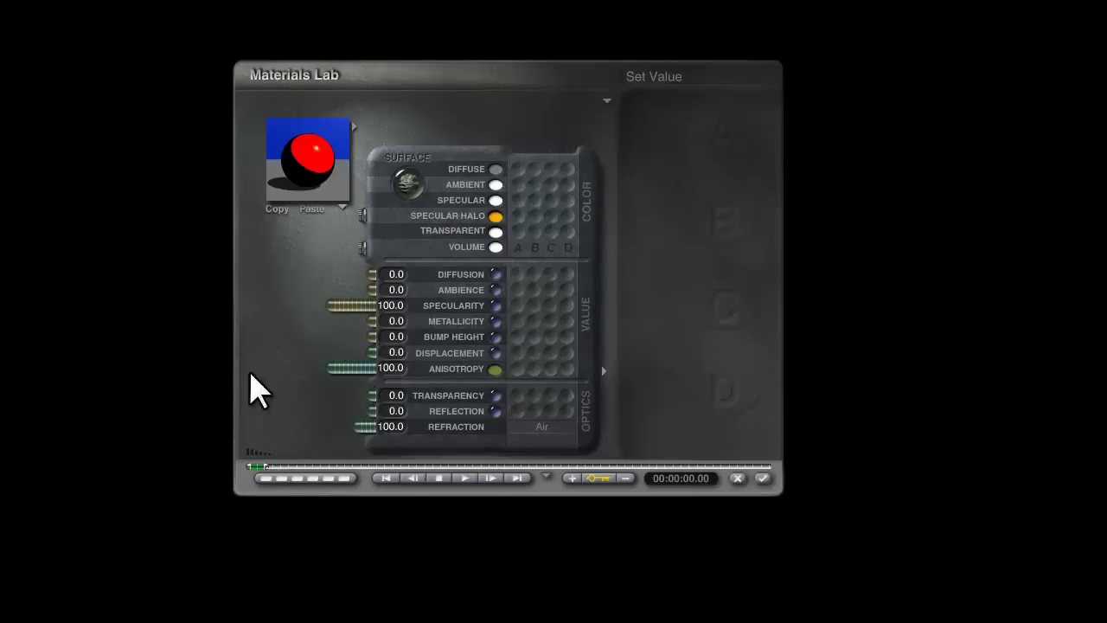
left_click(495, 218)
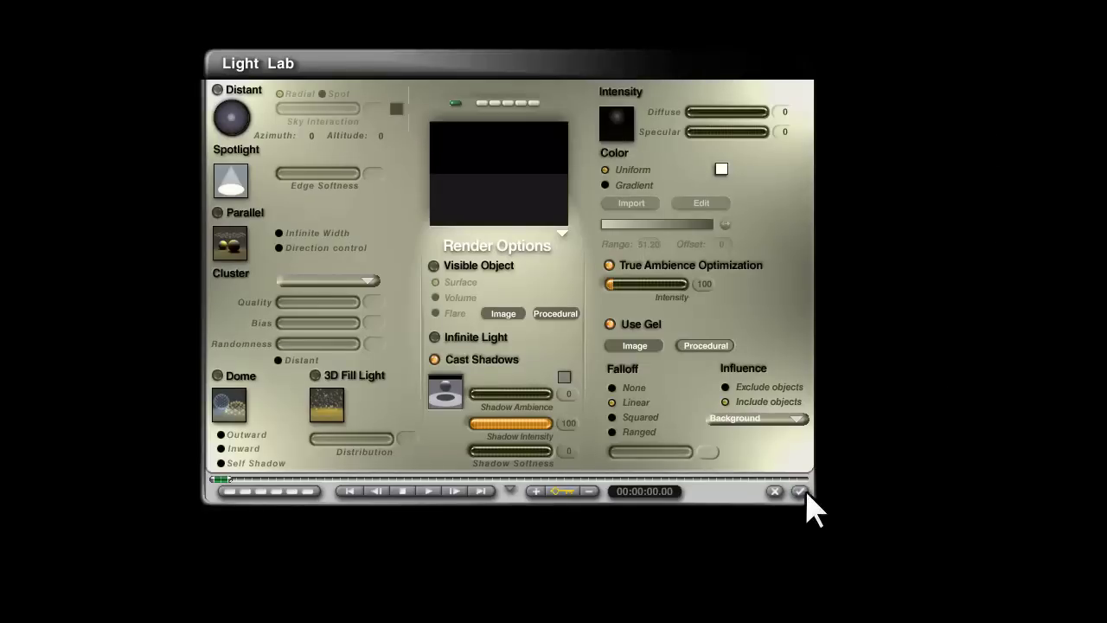
Give this object's material Anisotropy 100 and raise its halo red from 204 to 225
left_click(709, 346)
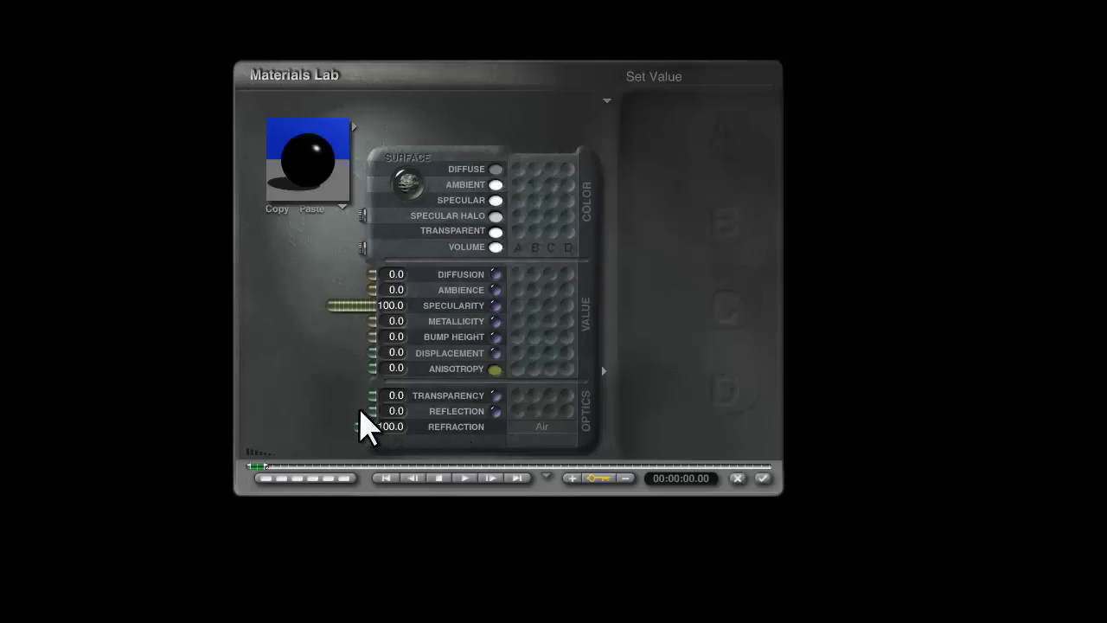
left_click_drag(358, 373, 290, 374)
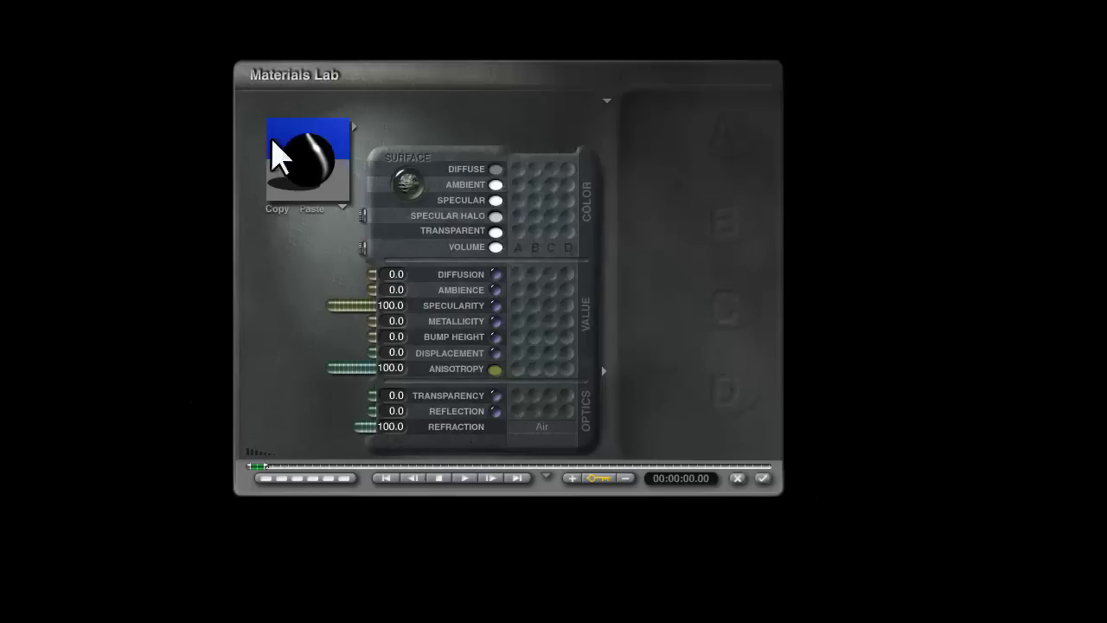
left_click(496, 231)
left_click_drag(601, 256, 629, 257)
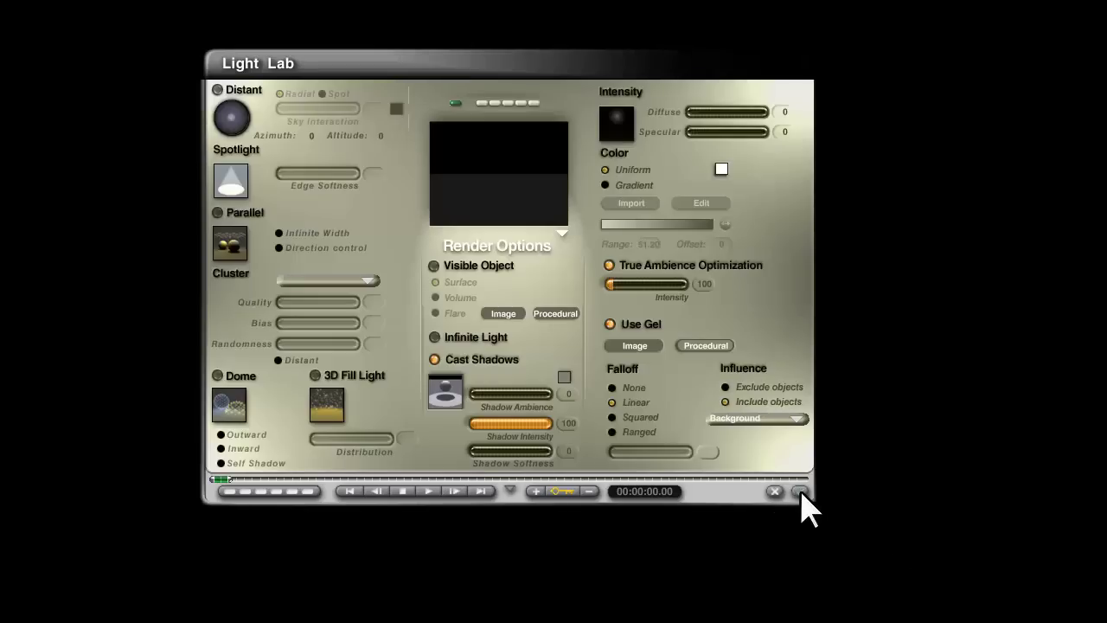
left_click(799, 492)
Render the Interior1 box room with Ctrl+R
key("ctrl+r")
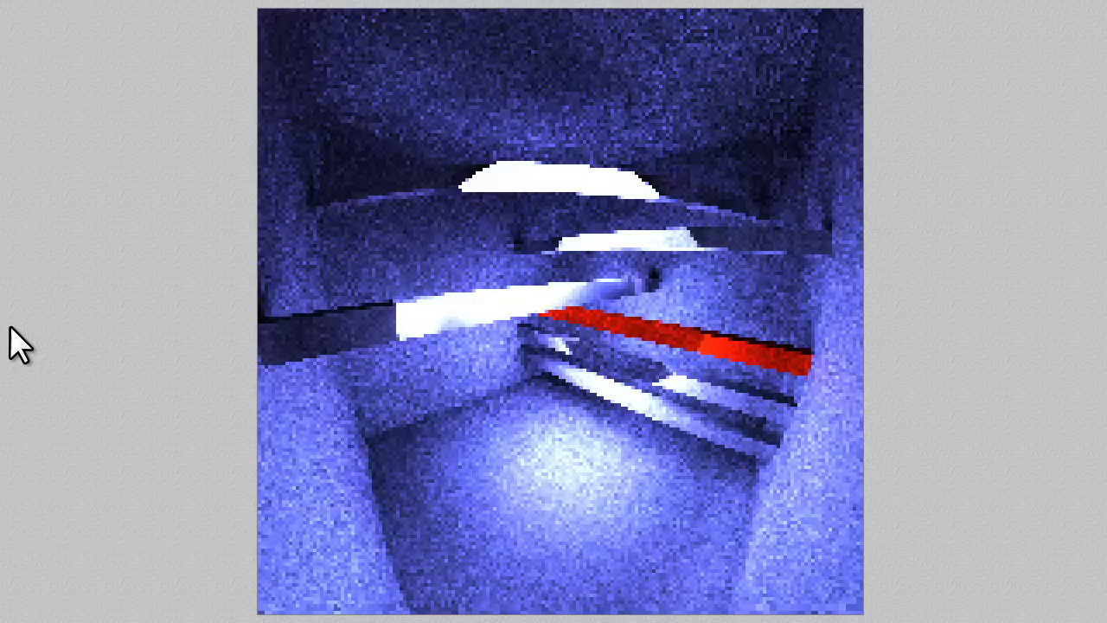